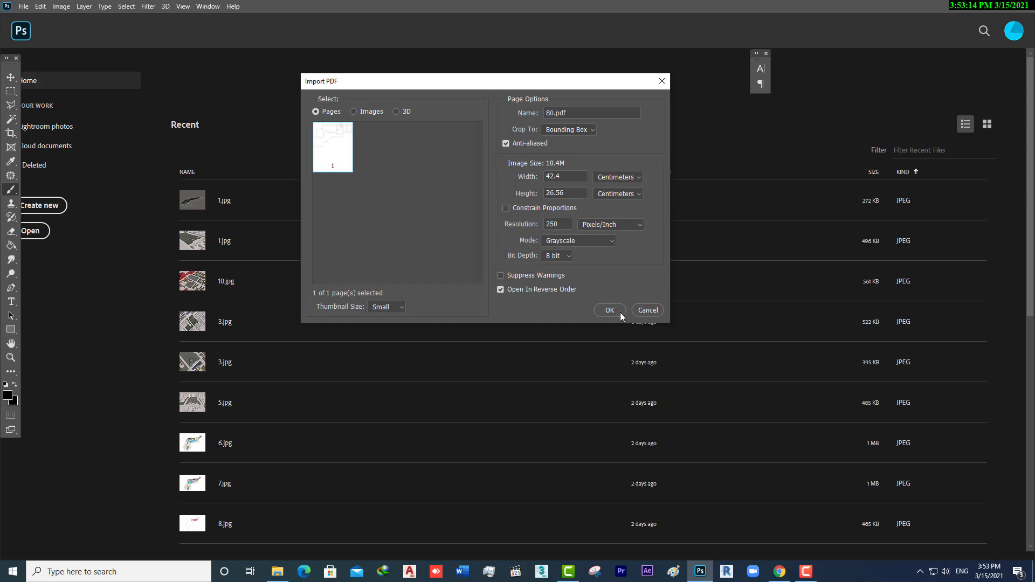
# Step: Import page 1 of 80.pdf as a new document with the current import settings
pyautogui.click(619, 311)
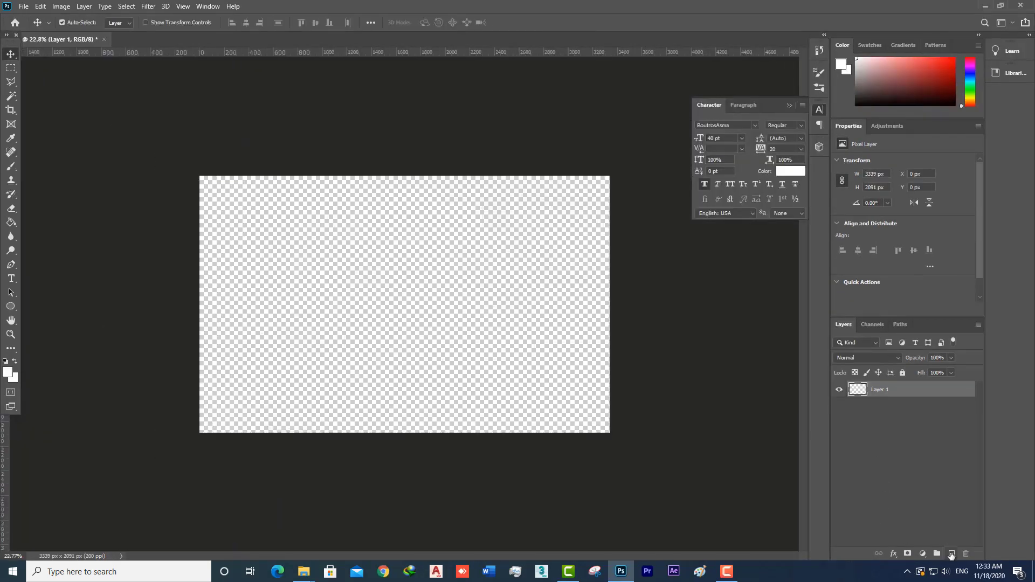
# Step: Add a new layer beneath the drawing layer and fill it with white using the Paint Bucket tool
pyautogui.click(952, 553)
pyautogui.moveTo(905, 390); pyautogui.dragTo(913, 455)
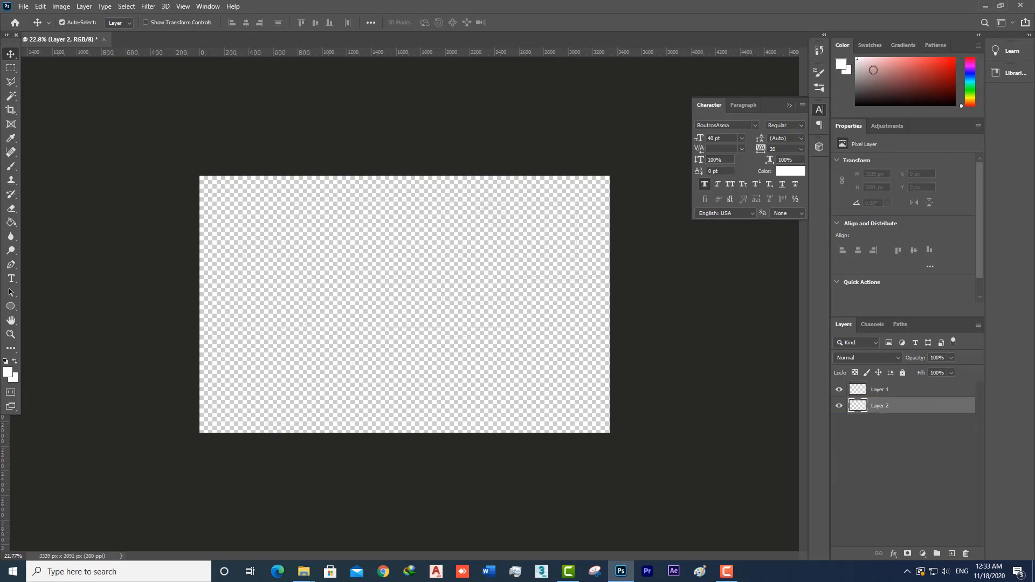
pyautogui.click(11, 222)
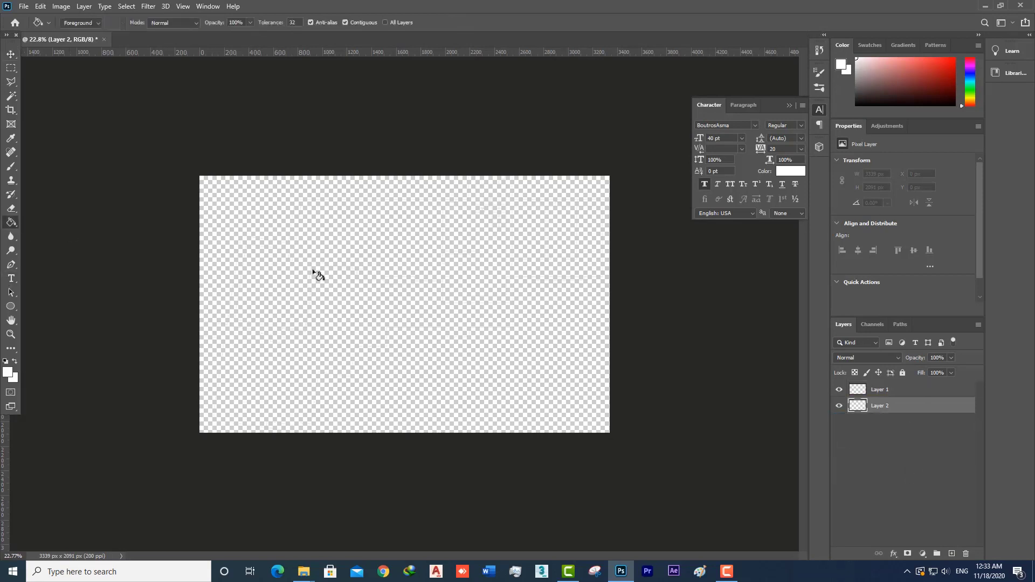
pyautogui.click(312, 270)
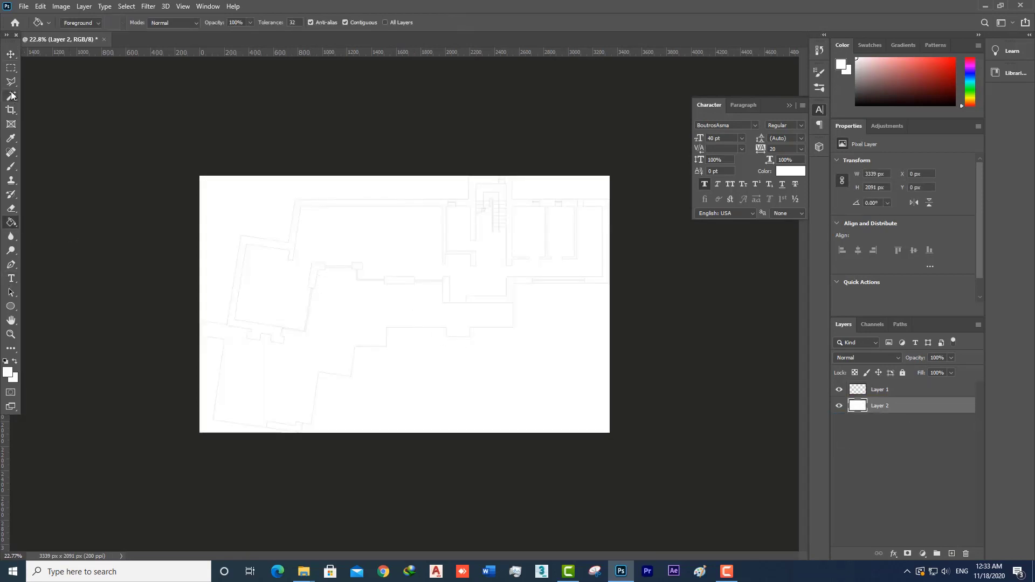
# Step: Extend the canvas on all four sides with the Crop tool to about 4252 × 3214 px
pyautogui.click(11, 109)
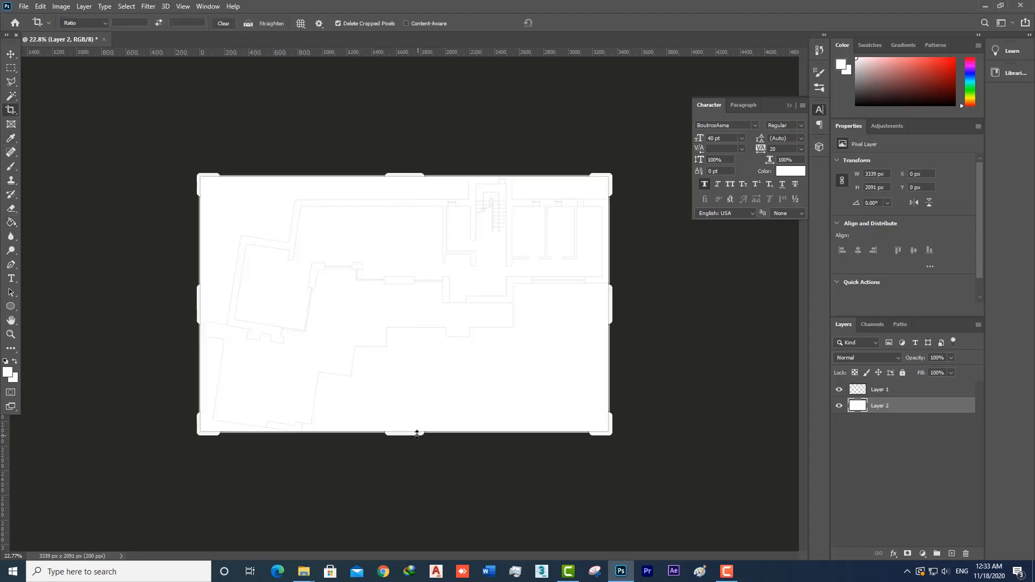
pyautogui.moveTo(416, 433); pyautogui.dragTo(419, 465)
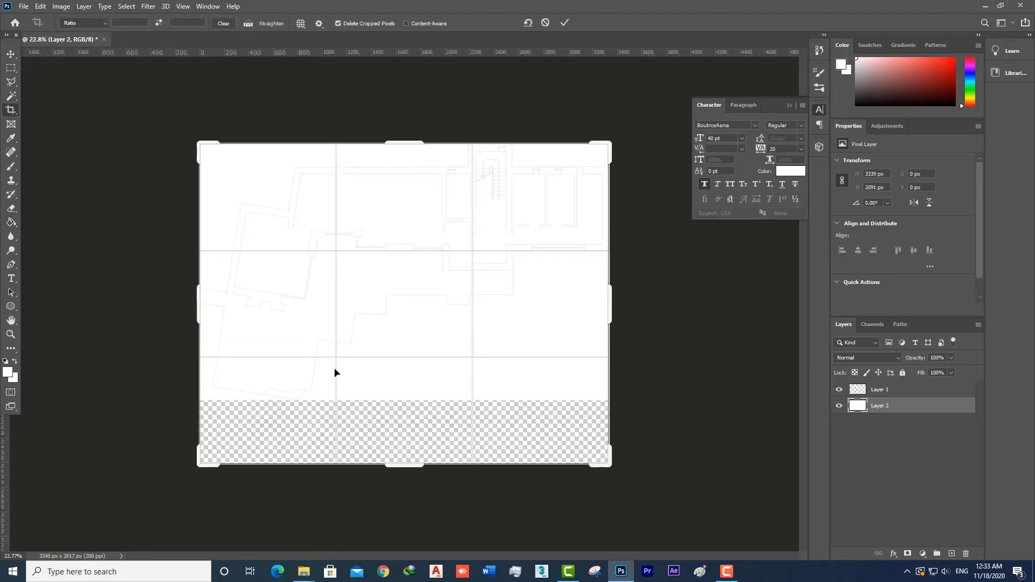
pyautogui.moveTo(186, 300); pyautogui.dragTo(162, 299)
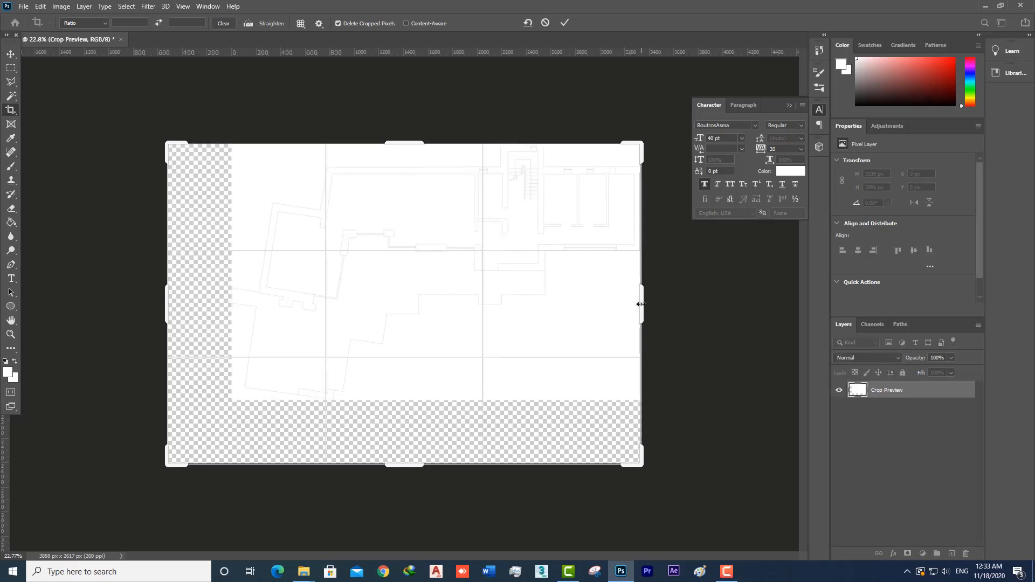
pyautogui.moveTo(642, 300); pyautogui.dragTo(669, 300)
pyautogui.moveTo(417, 145); pyautogui.dragTo(421, 96)
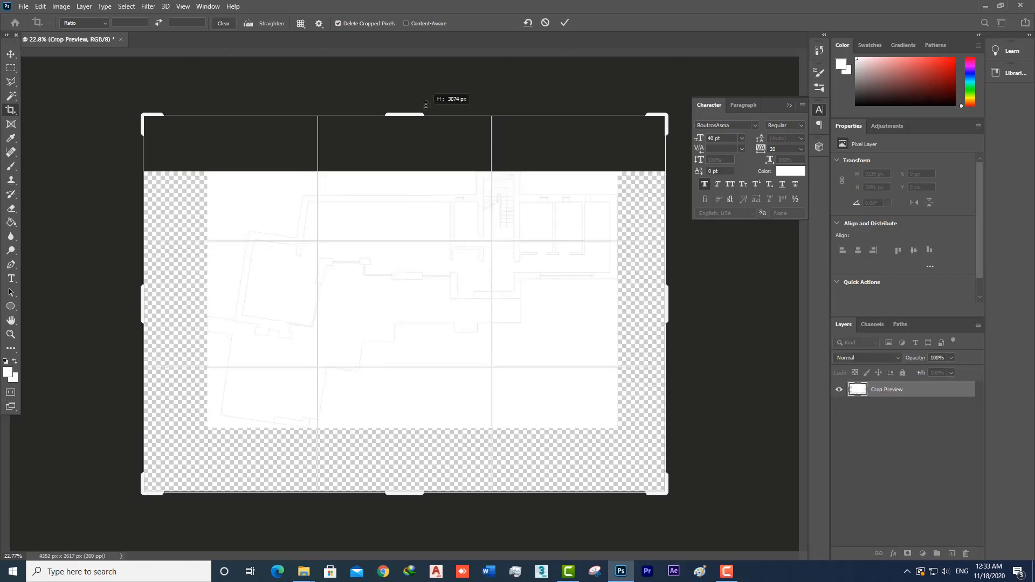
pyautogui.press('Return')
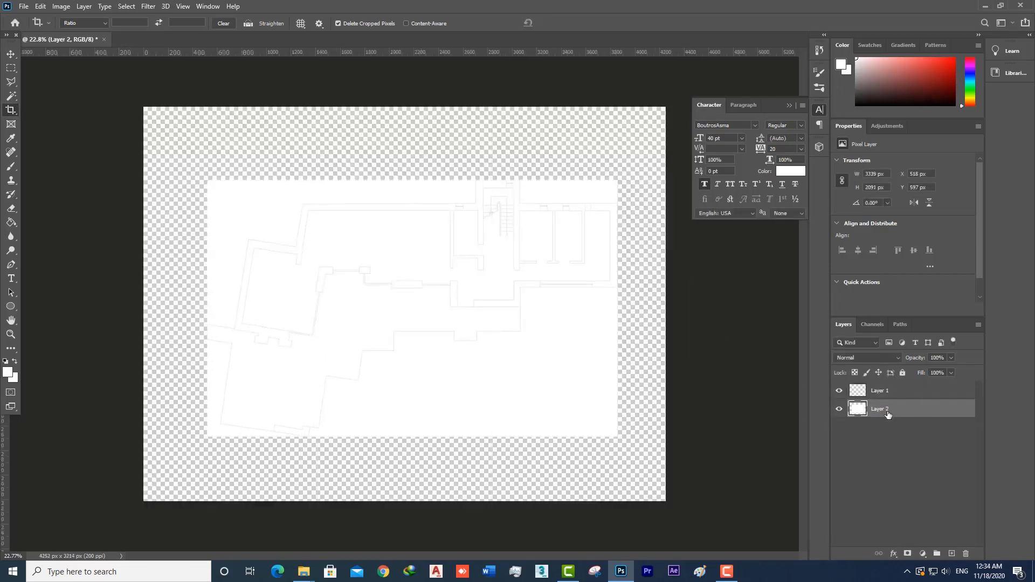
# Step: Rename the white layer as back and the drawing layer as plan
pyautogui.doubleClick(882, 410)
pyautogui.press('Return')
pyautogui.doubleClick(879, 391)
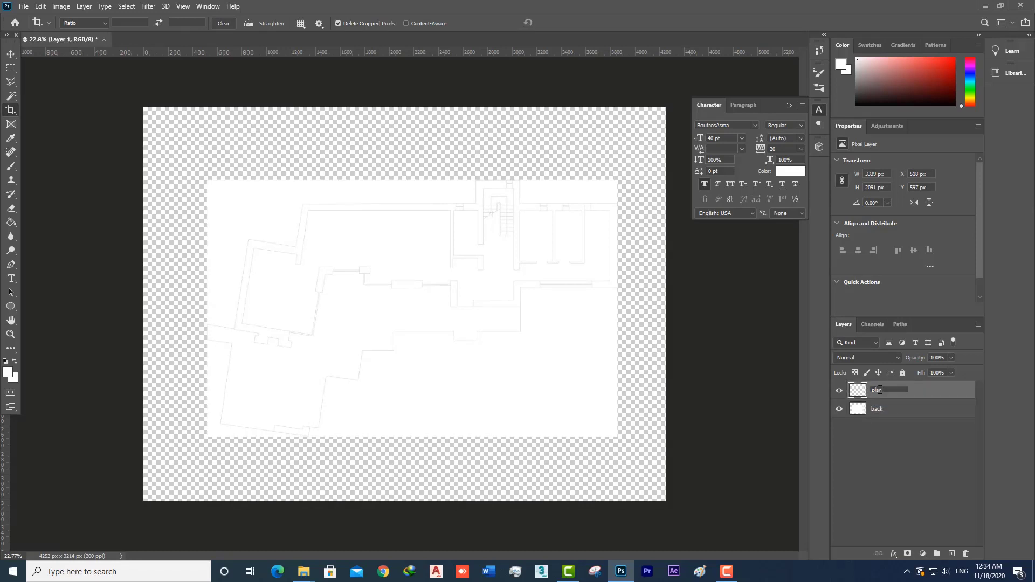
pyautogui.press('Return')
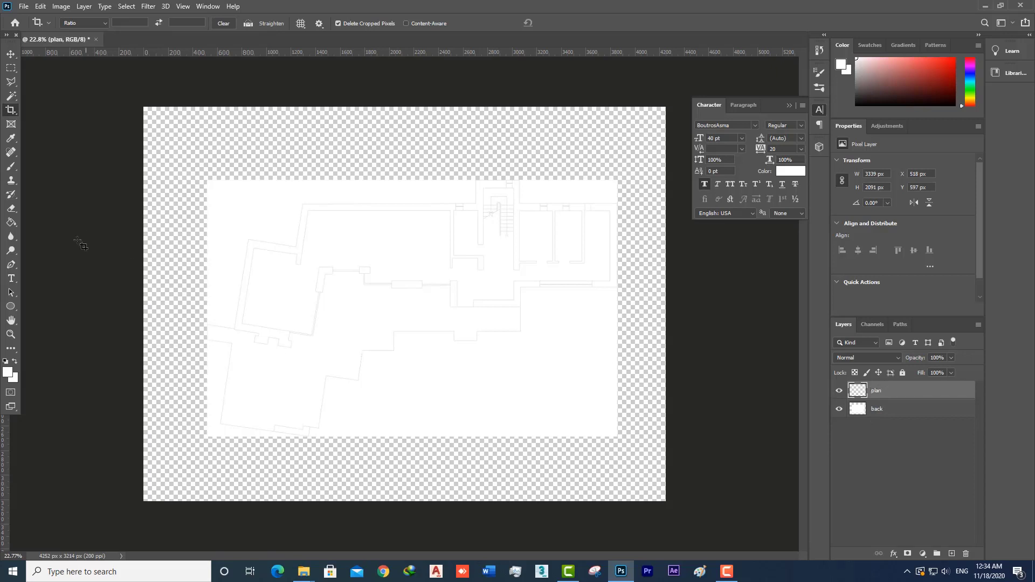
# Step: Fill the transparent margins of the back layer with white using the Paint Bucket tool
pyautogui.click(11, 222)
pyautogui.click(940, 410)
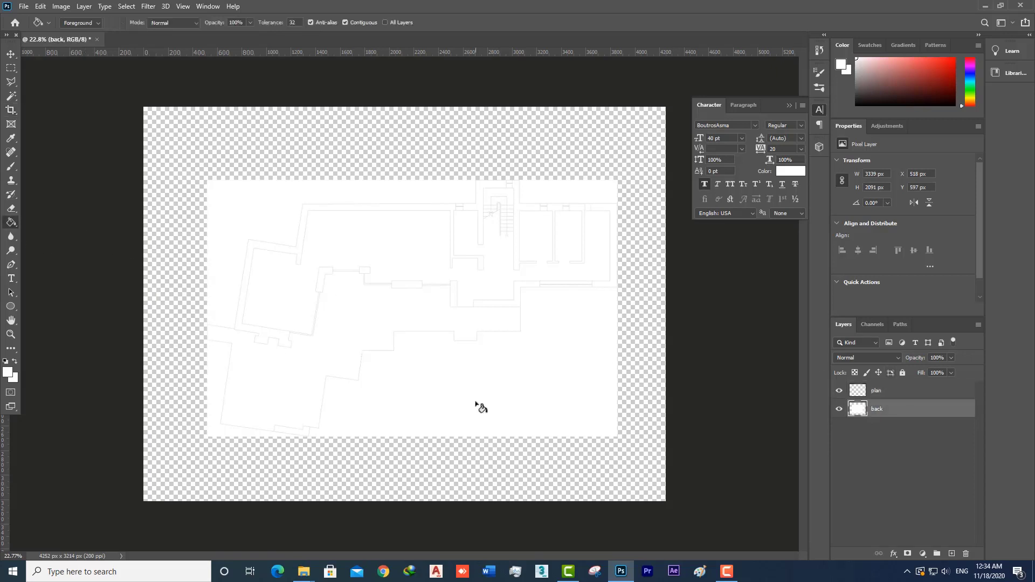
pyautogui.click(496, 467)
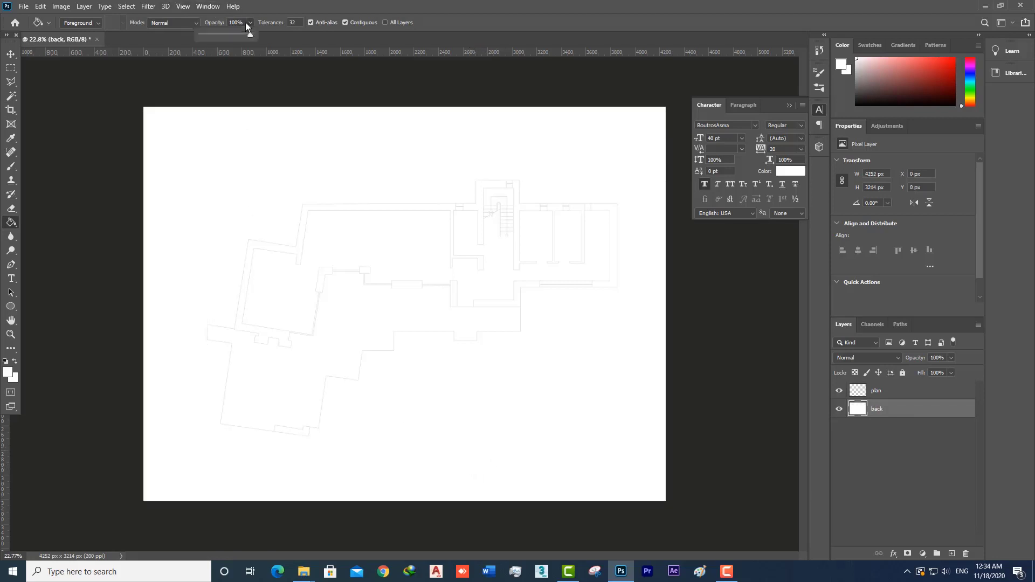
# Step: Select the outer wall at the plan's right end with the Magic Wand on the plan layer
pyautogui.scroll(3, 424, 281)
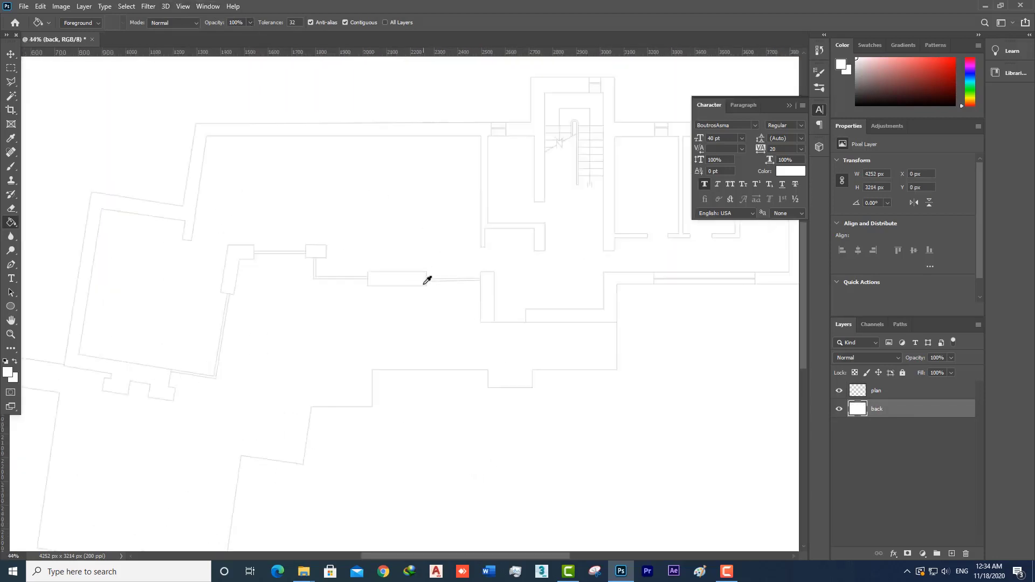
pyautogui.click(932, 392)
pyautogui.scroll(2, 564, 254)
pyautogui.moveTo(411, 296); pyautogui.dragTo(286, 291)
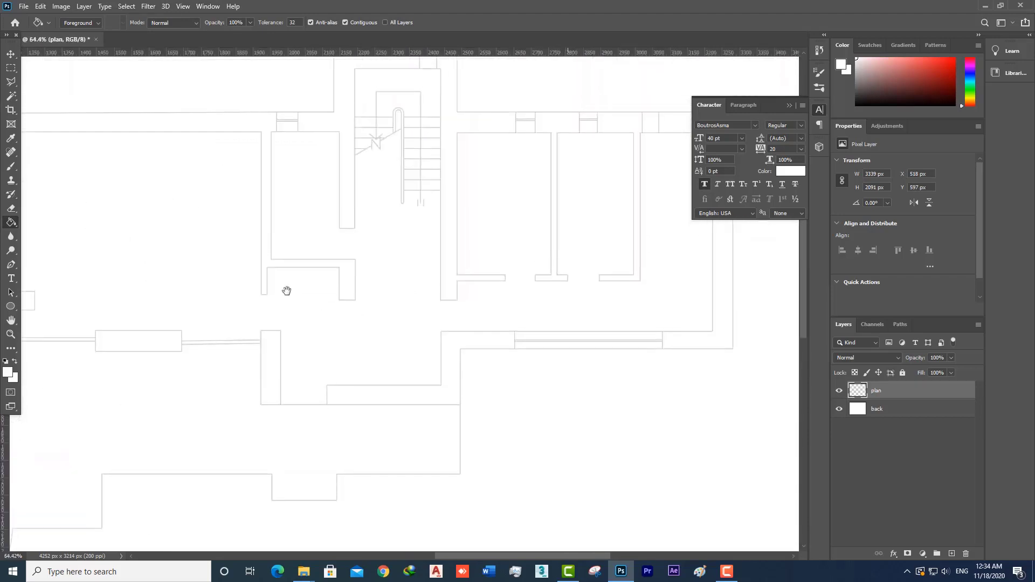
pyautogui.click(11, 96)
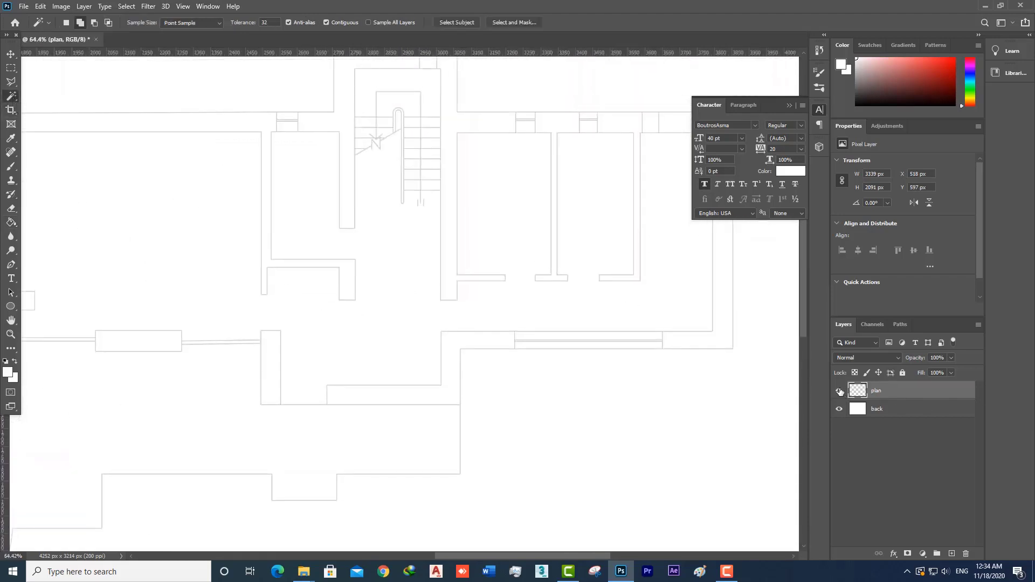
pyautogui.click(839, 390)
pyautogui.click(840, 391)
pyautogui.scroll(-2, 694, 358)
pyautogui.scroll(2, 654, 336)
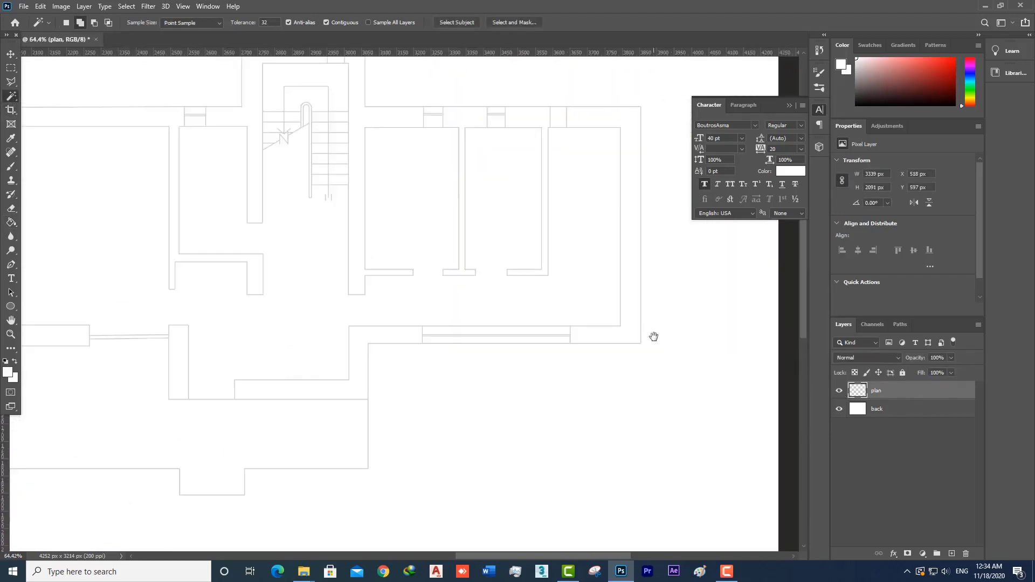
pyautogui.moveTo(653, 336); pyautogui.dragTo(672, 399)
pyautogui.click(639, 382)
# Step: Add the outer and partition walls around the small rooms to the right of the staircase to the selection
pyautogui.scroll(2, 570, 203)
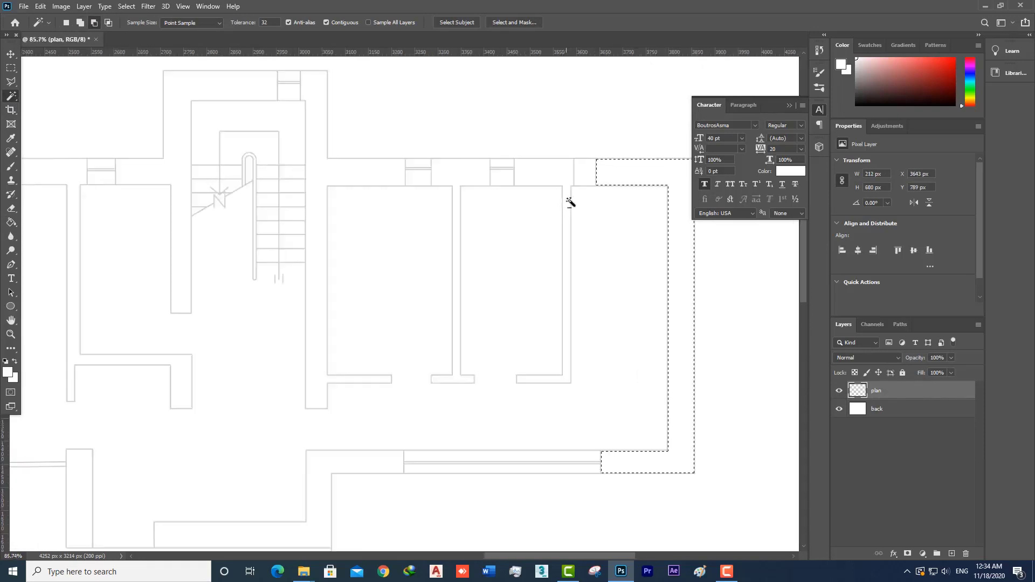
pyautogui.scroll(3, 572, 205)
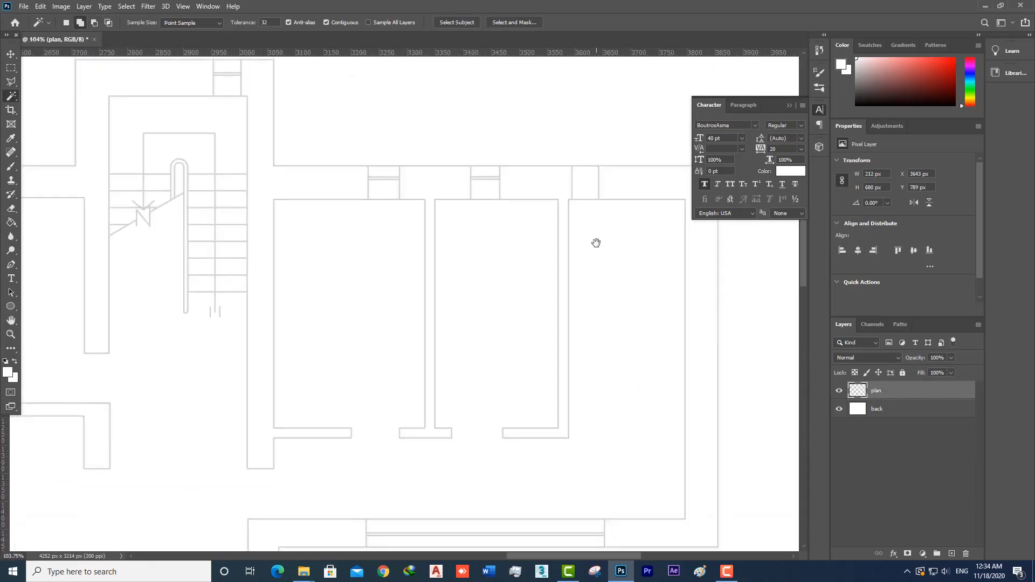
pyautogui.moveTo(596, 243); pyautogui.dragTo(568, 252)
pyautogui.scroll(2, 529, 204)
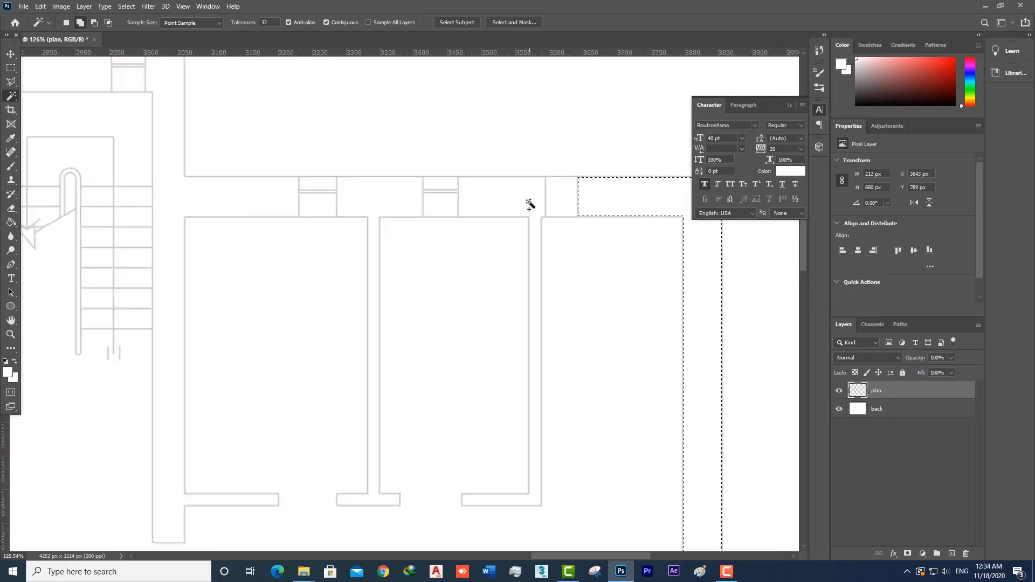
pyautogui.scroll(-2, 529, 204)
pyautogui.keyDown('shift'); pyautogui.click(422, 208); pyautogui.keyUp('shift')
pyautogui.keyDown('shift'); pyautogui.click(324, 201); pyautogui.keyUp('shift')
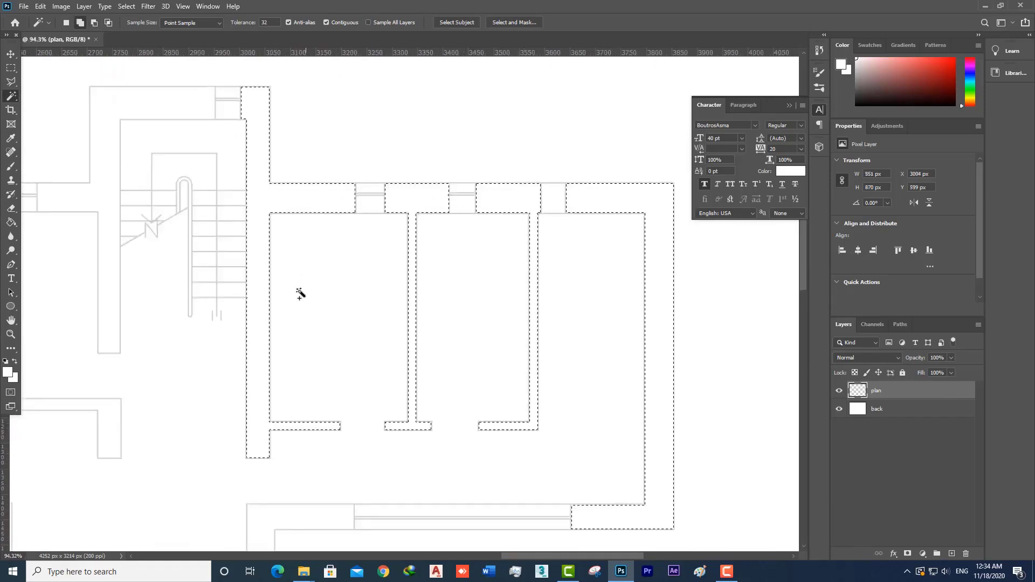
# Step: Add the walls enclosing the top and left side of the staircase to the selection
pyautogui.moveTo(299, 292); pyautogui.dragTo(483, 338)
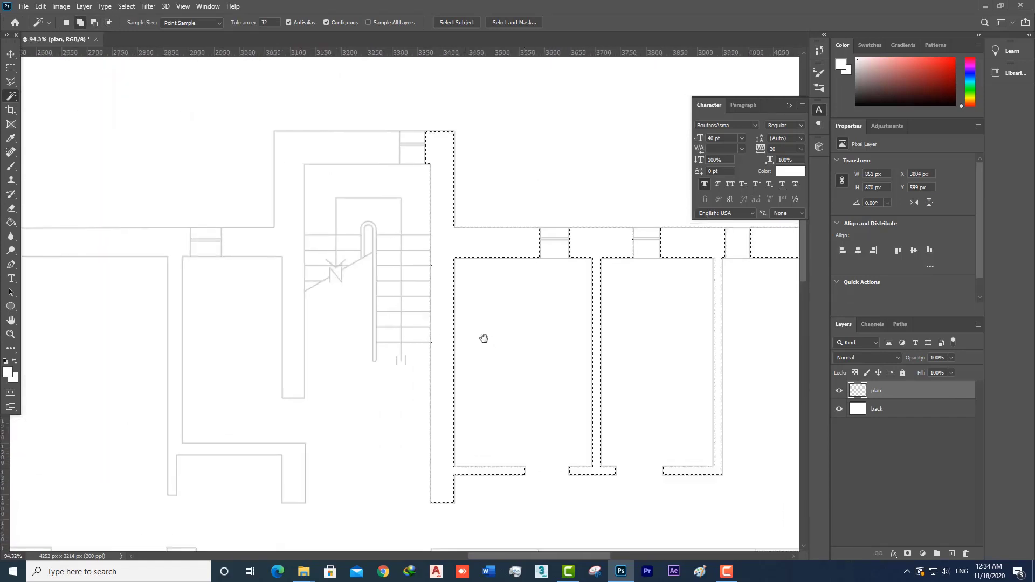
pyautogui.keyDown('shift'); pyautogui.click(362, 155); pyautogui.keyUp('shift')
pyautogui.scroll(-2, 419, 215)
pyautogui.scroll(-2, 415, 401)
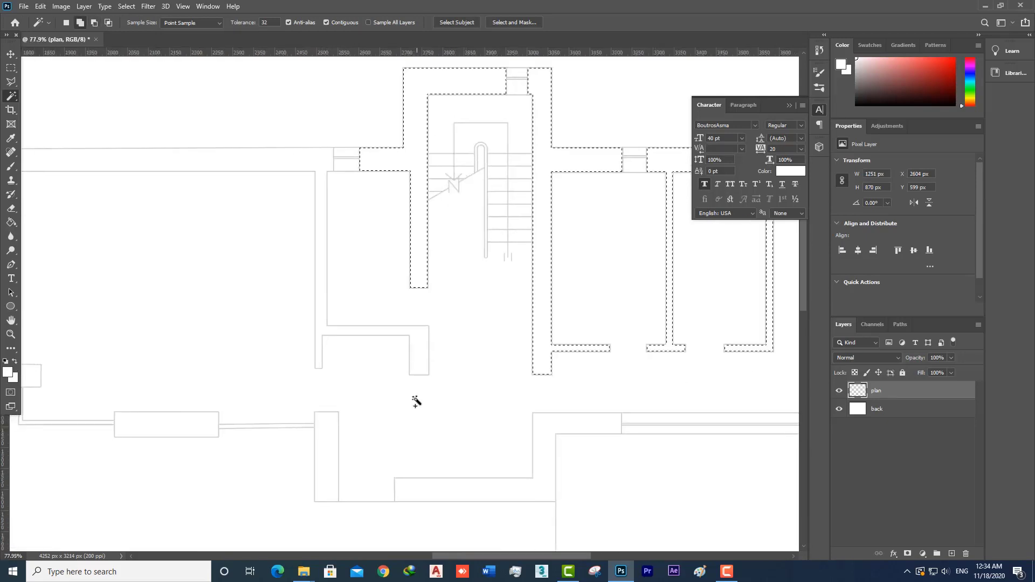
pyautogui.scroll(-2, 273, 287)
pyautogui.hotkey('ctrl', 'd')
# Step: Add the left wing's long outer wall and the three separate wall pieces between the front windows to the selection
pyautogui.moveTo(273, 287); pyautogui.dragTo(570, 273)
pyautogui.scroll(1, 203, 409)
pyautogui.click(203, 411)
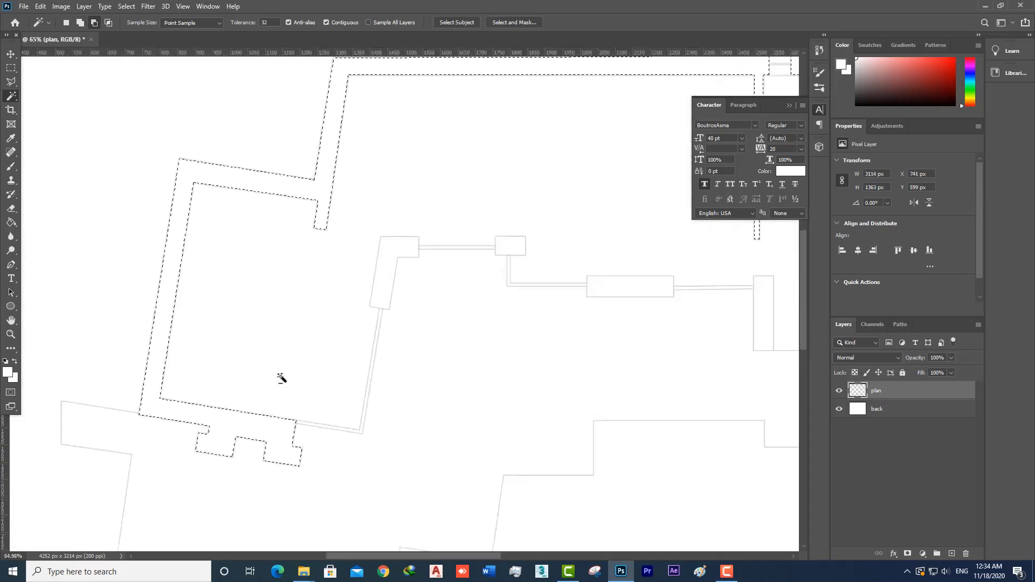
pyautogui.keyDown('shift'); pyautogui.click(399, 252); pyautogui.keyUp('shift')
pyautogui.keyDown('shift'); pyautogui.click(517, 250); pyautogui.keyUp('shift')
pyautogui.keyDown('shift'); pyautogui.click(612, 291); pyautogui.keyUp('shift')
# Step: Add the remaining walls around the entrance below the staircase to the selection
pyautogui.scroll(-1, 549, 353)
pyautogui.moveTo(550, 353); pyautogui.dragTo(201, 316)
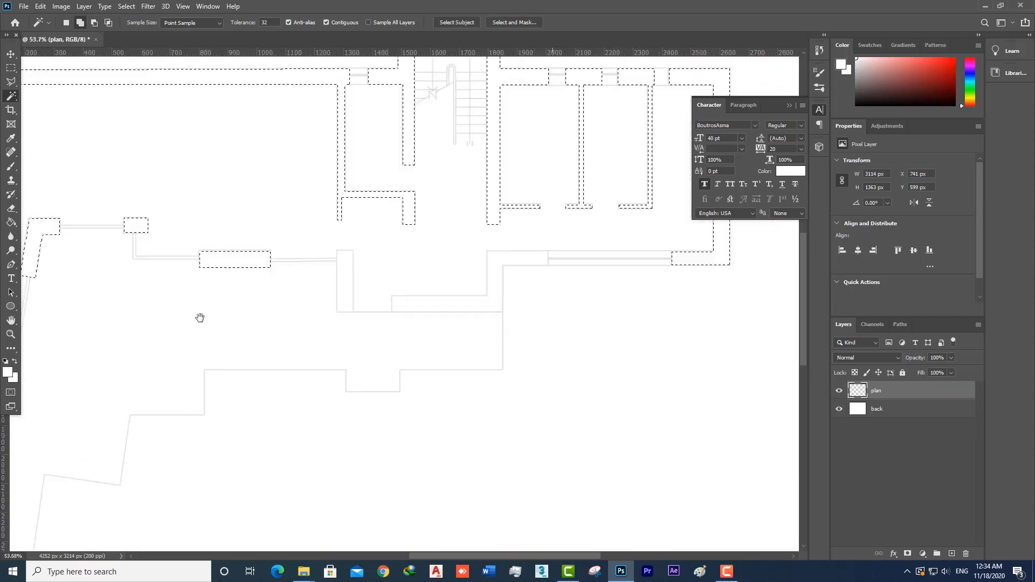
pyautogui.scroll(-4, 446, 311)
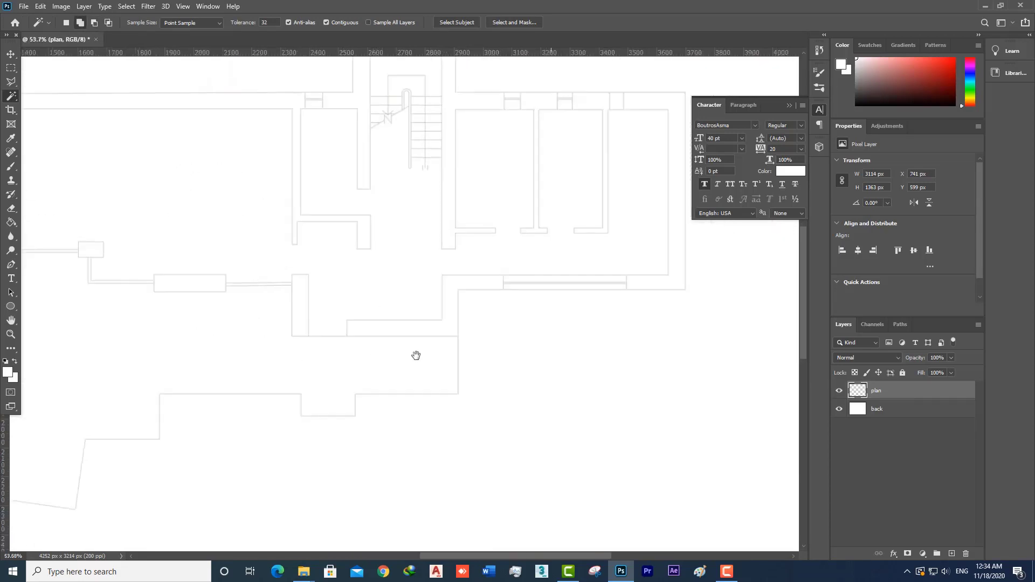
pyautogui.keyDown('shift'); pyautogui.click(483, 289); pyautogui.keyUp('shift')
pyautogui.scroll(3, 483, 288)
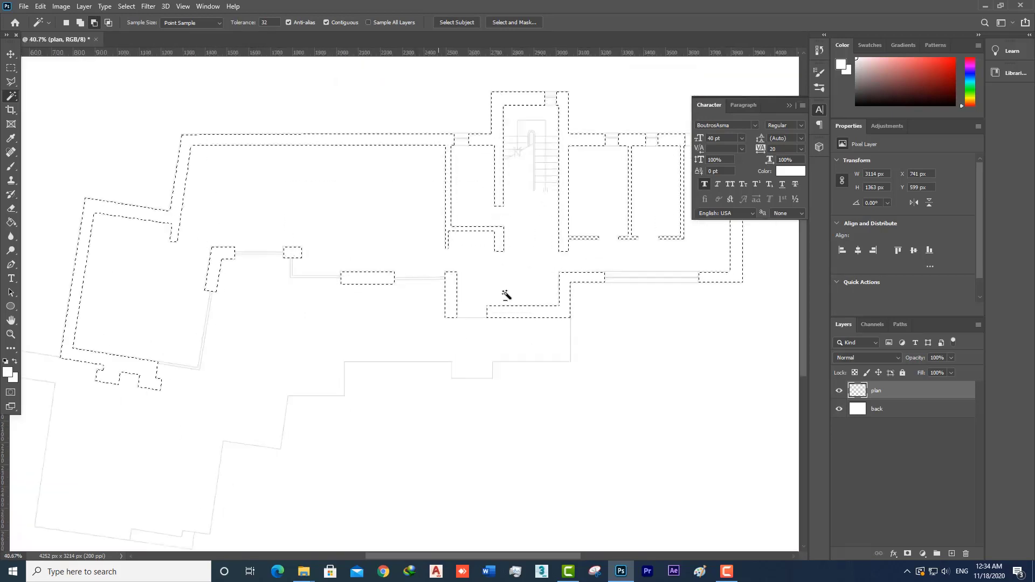
# Step: Create a new layer above the plan layer and set the foreground color to light gray f3f3f3
pyautogui.click(950, 554)
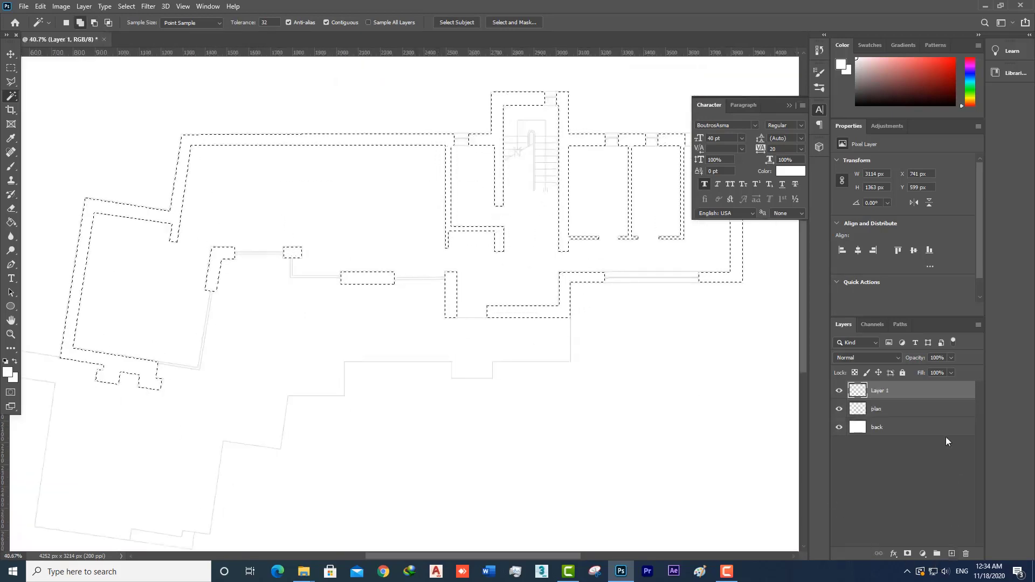
pyautogui.click(10, 223)
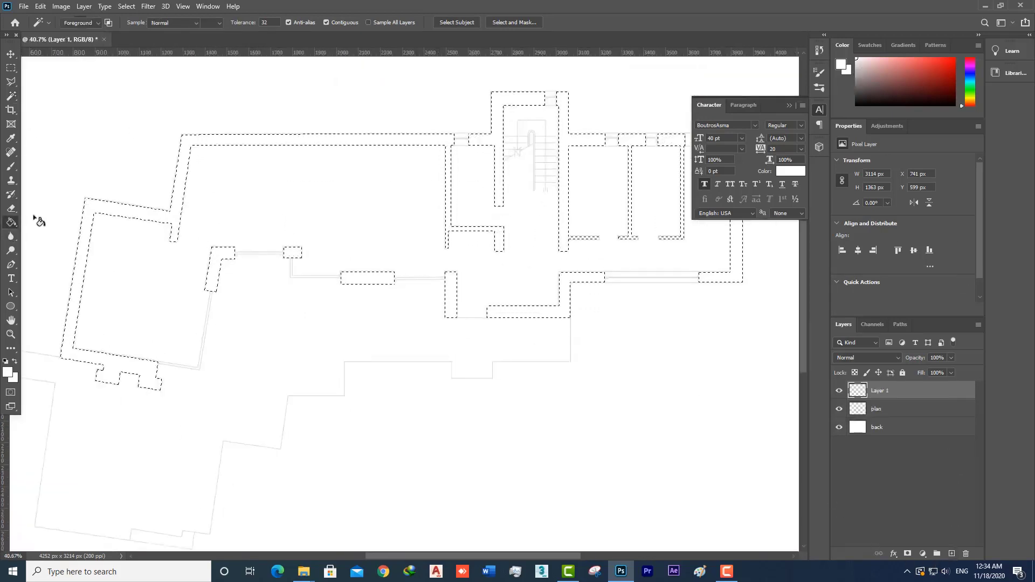
pyautogui.click(8, 372)
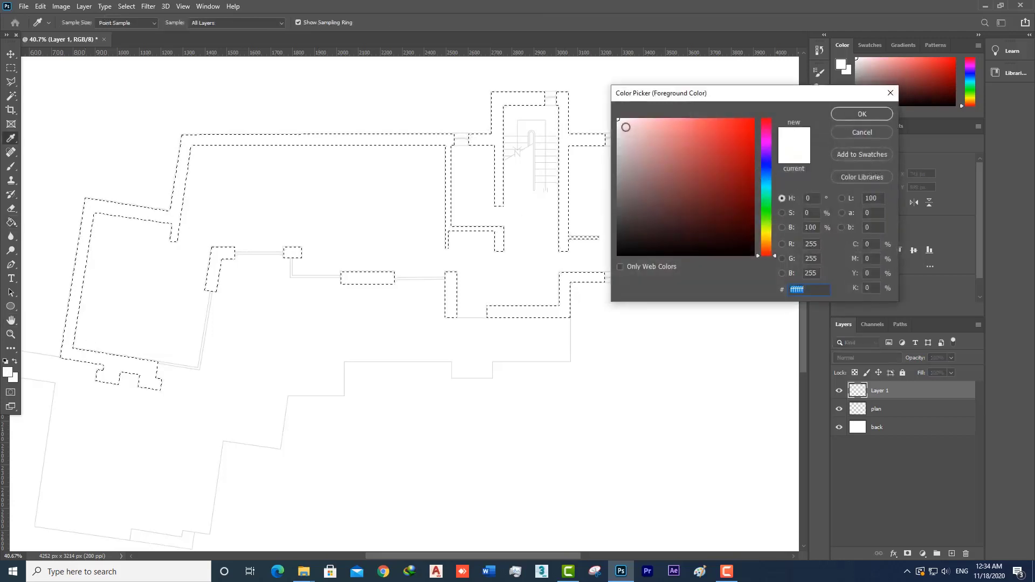
pyautogui.moveTo(626, 127); pyautogui.dragTo(588, 124)
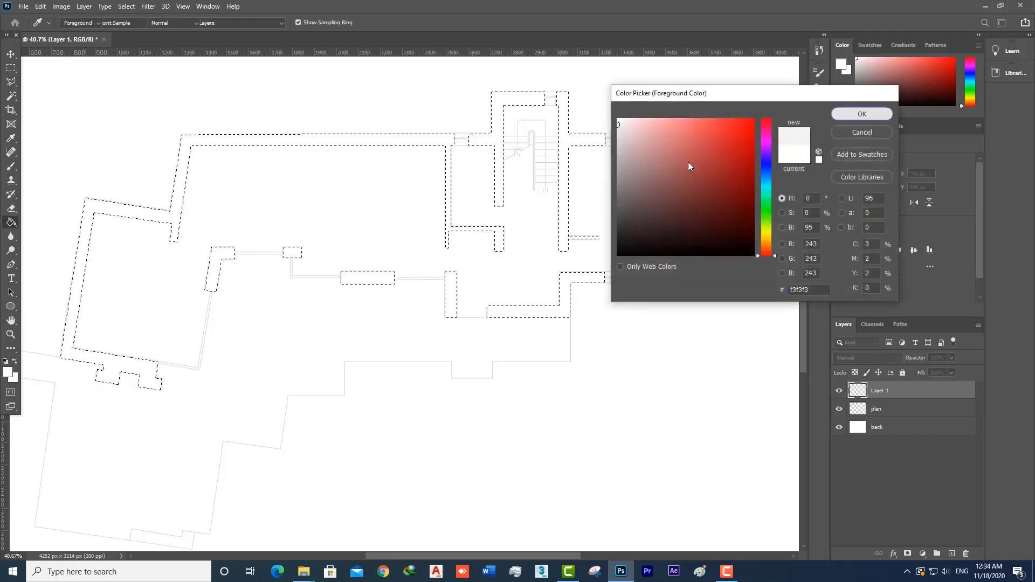
pyautogui.click(861, 115)
# Step: Try filling the selected walls with the light gray foreground color, and undo the fill
pyautogui.click(564, 211)
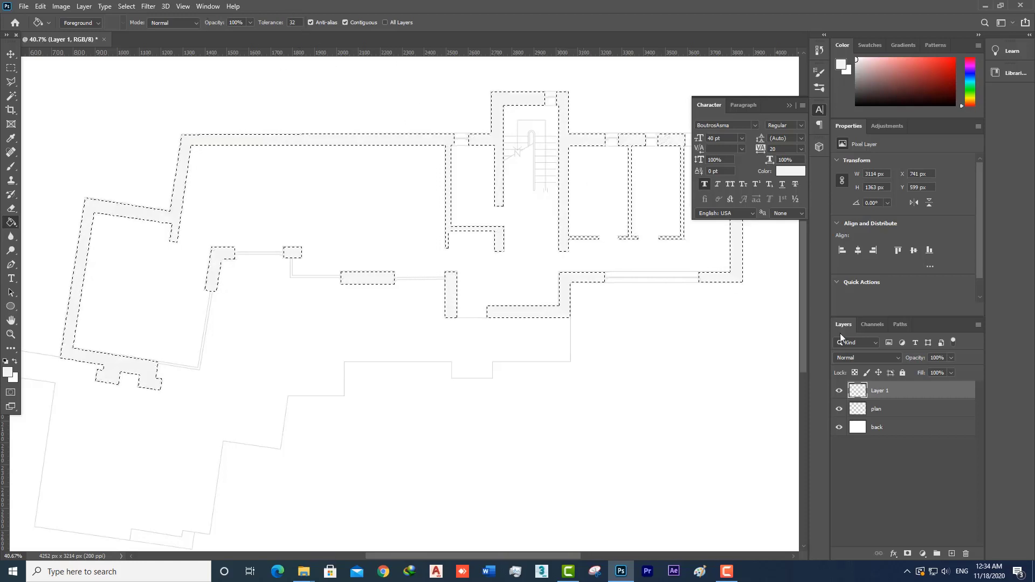
pyautogui.scroll(-5, 576, 280)
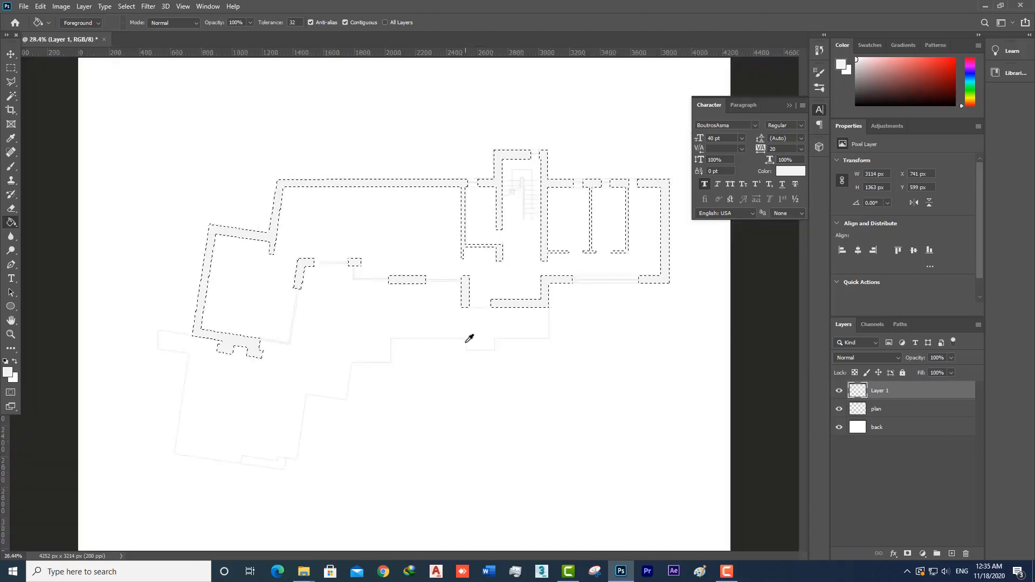
pyautogui.scroll(8, 505, 265)
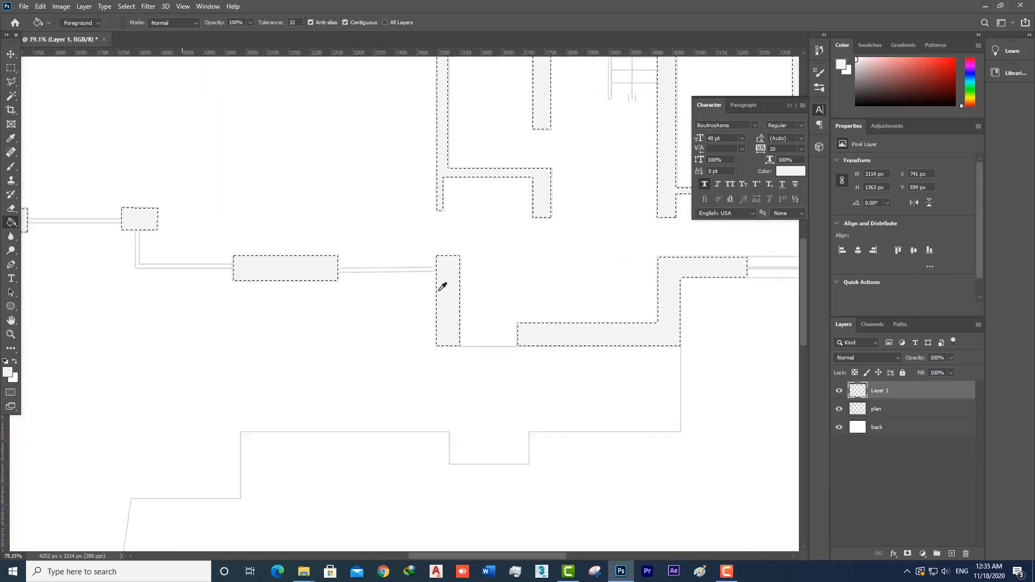
pyautogui.hotkey('ctrl', 'z')
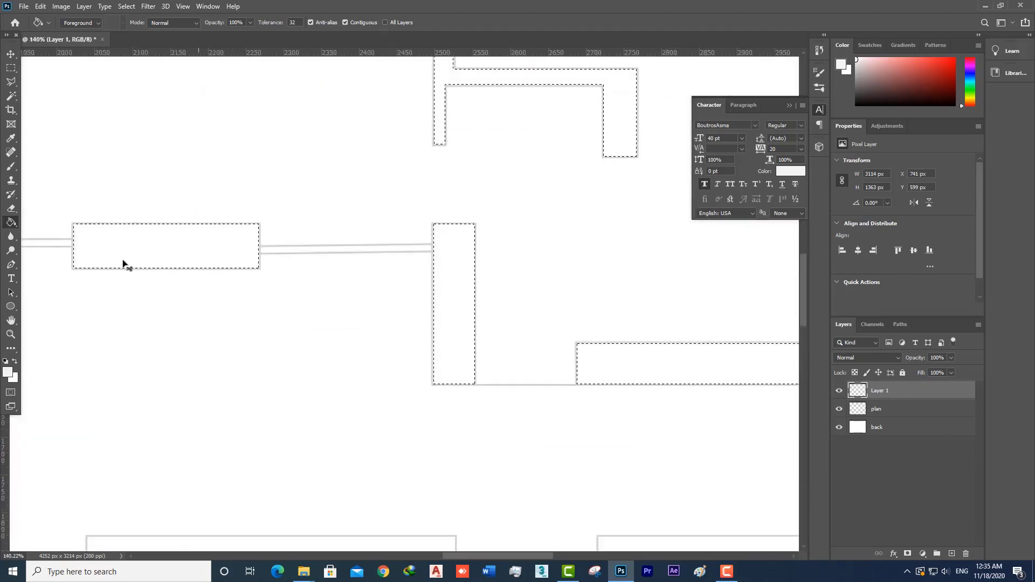
# Step: Set the foreground color to near-white fbfbfb, fill the selected walls on Layer 1 with it, and deselect
pyautogui.click(8, 372)
pyautogui.click(603, 119)
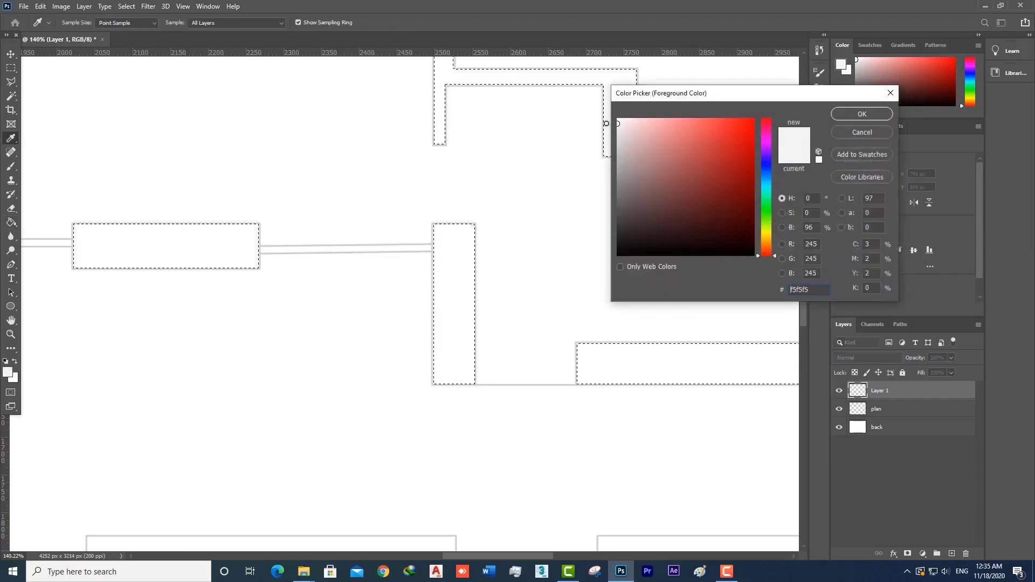
pyautogui.click(845, 115)
pyautogui.press('g')
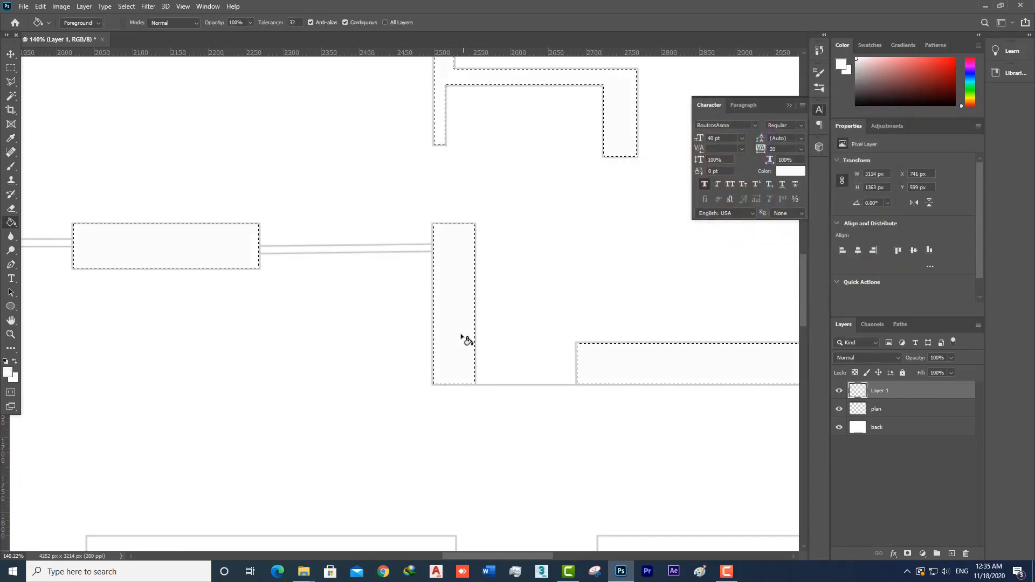
pyautogui.scroll(-5, 451, 363)
pyautogui.scroll(-2, 480, 364)
pyautogui.scroll(1, 512, 321)
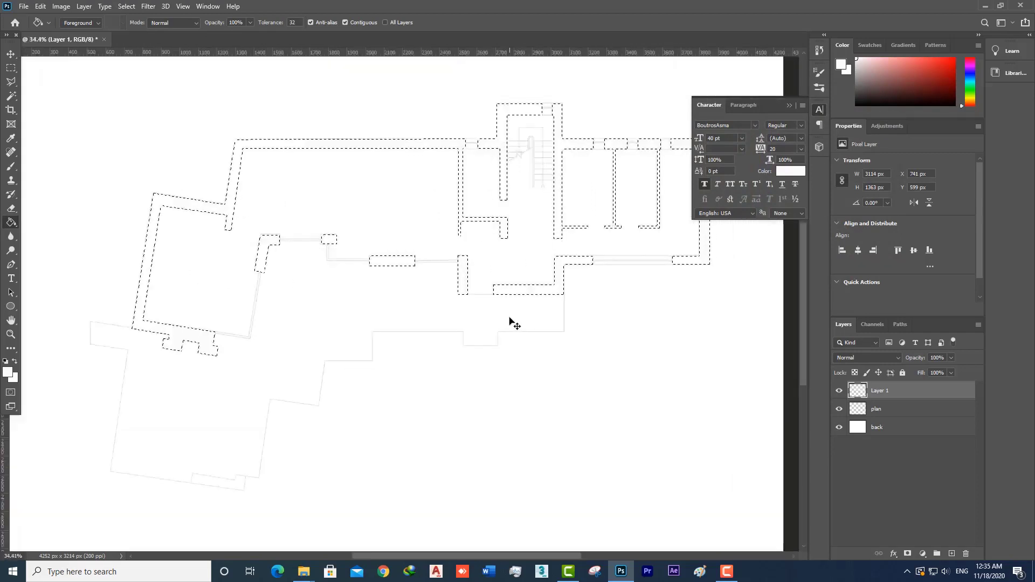
pyautogui.hotkey('ctrl', 'd')
pyautogui.scroll(-1, 507, 317)
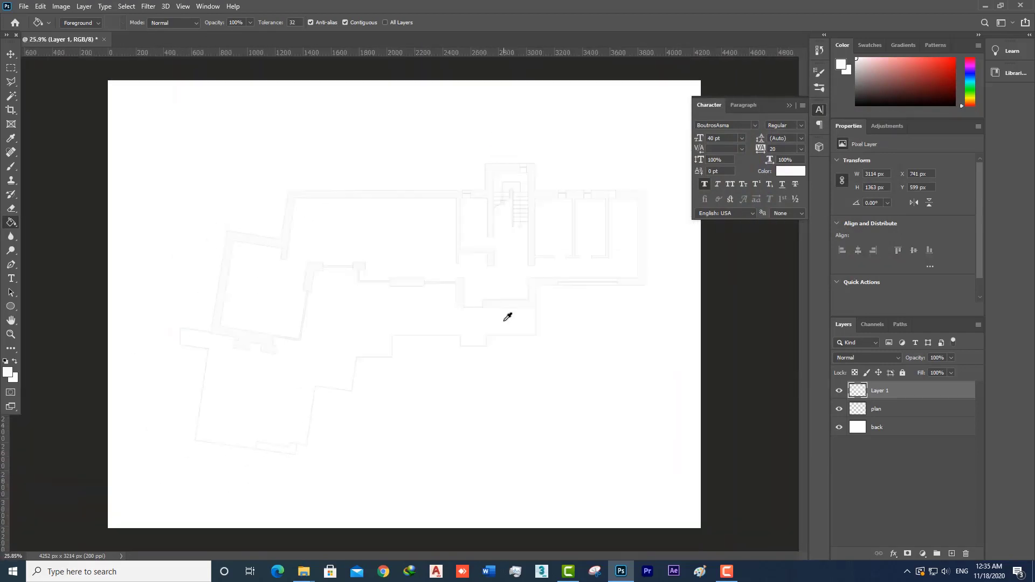
# Step: Create a new layer between the plan and back layers and draw a rectangle about 4341 × 3292 px covering the whole canvas
pyautogui.click(911, 414)
pyautogui.click(900, 395)
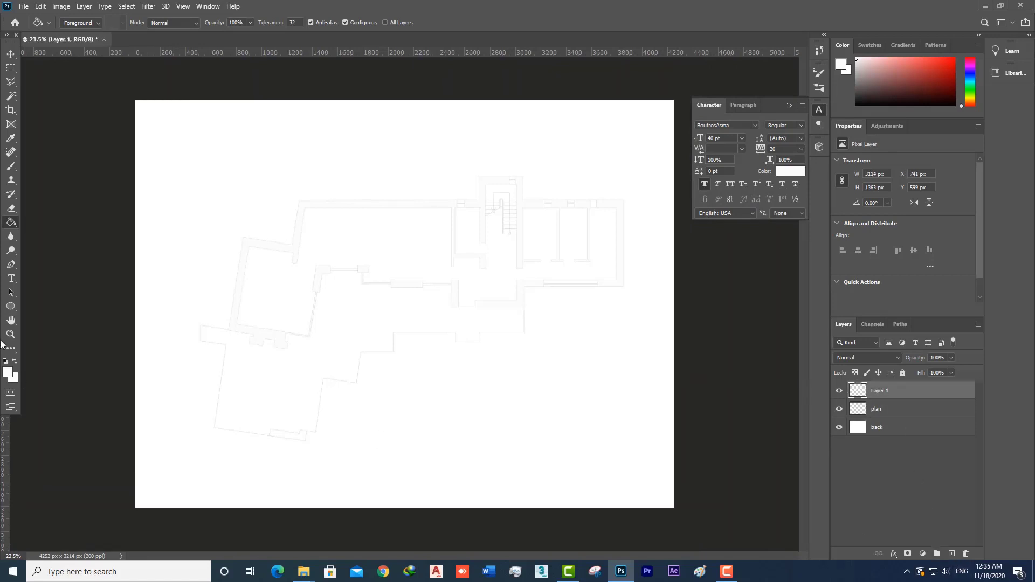
pyautogui.moveTo(10, 308); pyautogui.dragTo(46, 307)
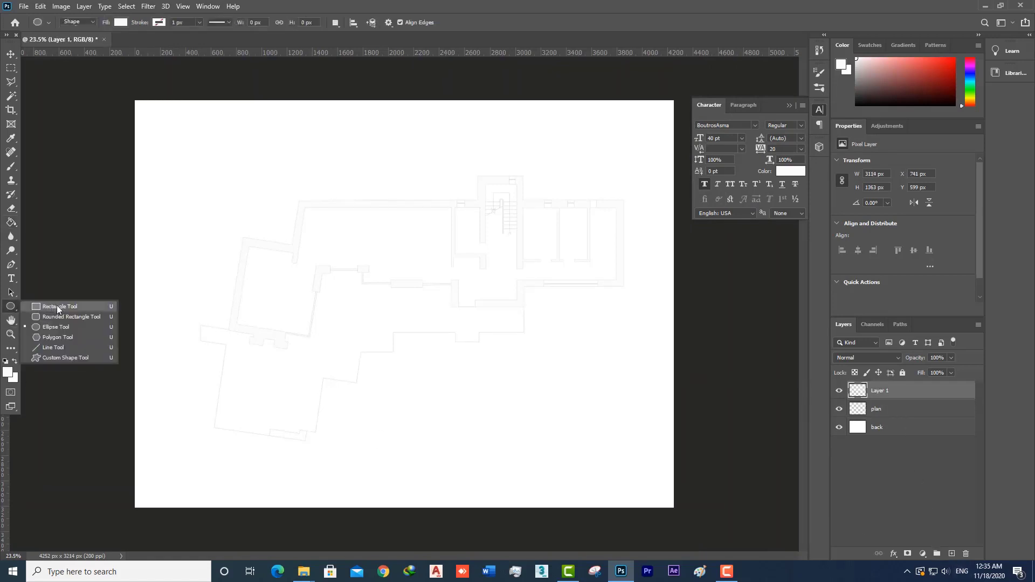
pyautogui.click(57, 307)
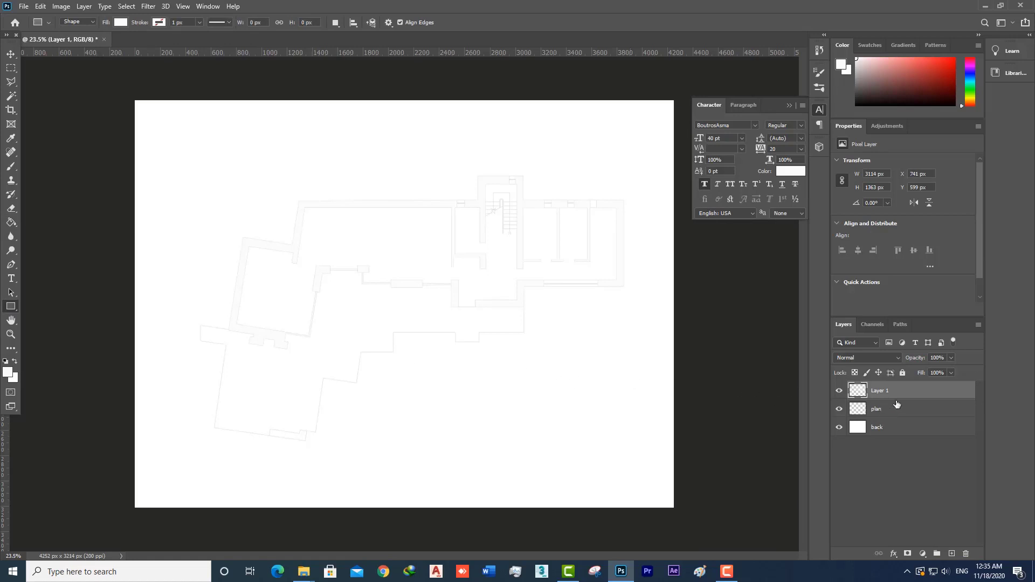
pyautogui.click(951, 554)
pyautogui.moveTo(900, 394); pyautogui.dragTo(897, 416)
pyautogui.scroll(-2, 627, 401)
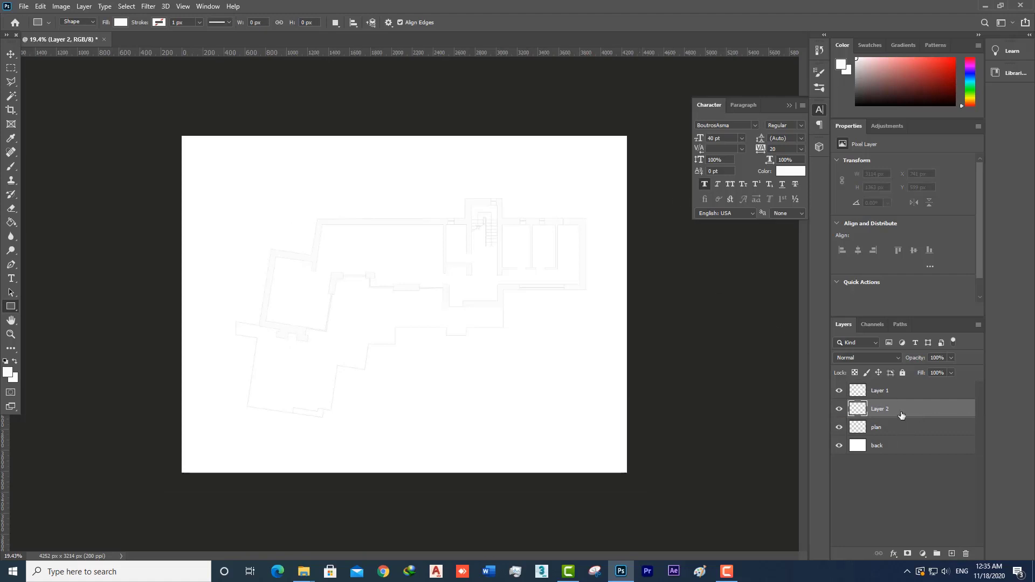
pyautogui.moveTo(902, 414); pyautogui.dragTo(904, 435)
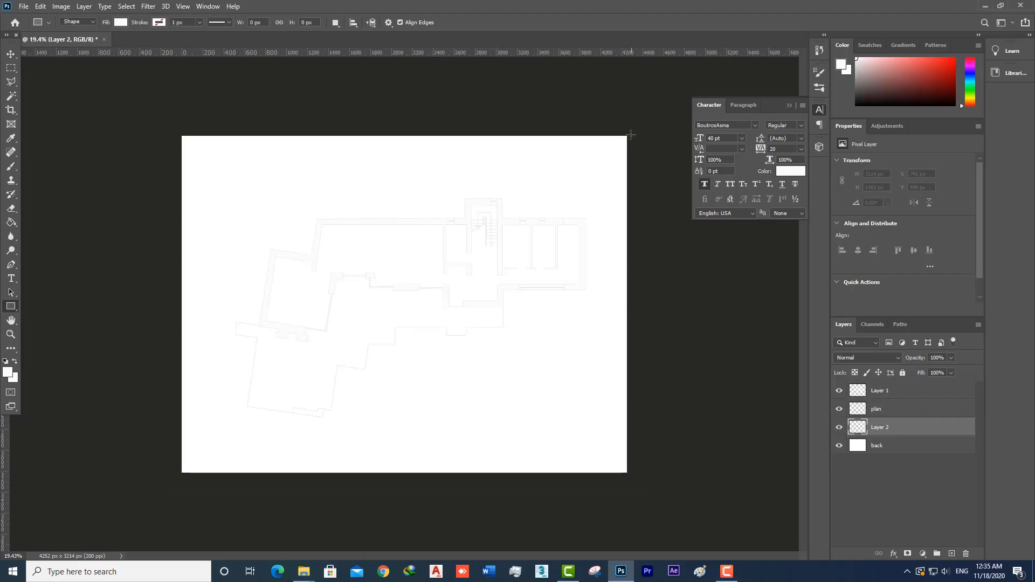
pyautogui.moveTo(631, 135); pyautogui.dragTo(177, 478)
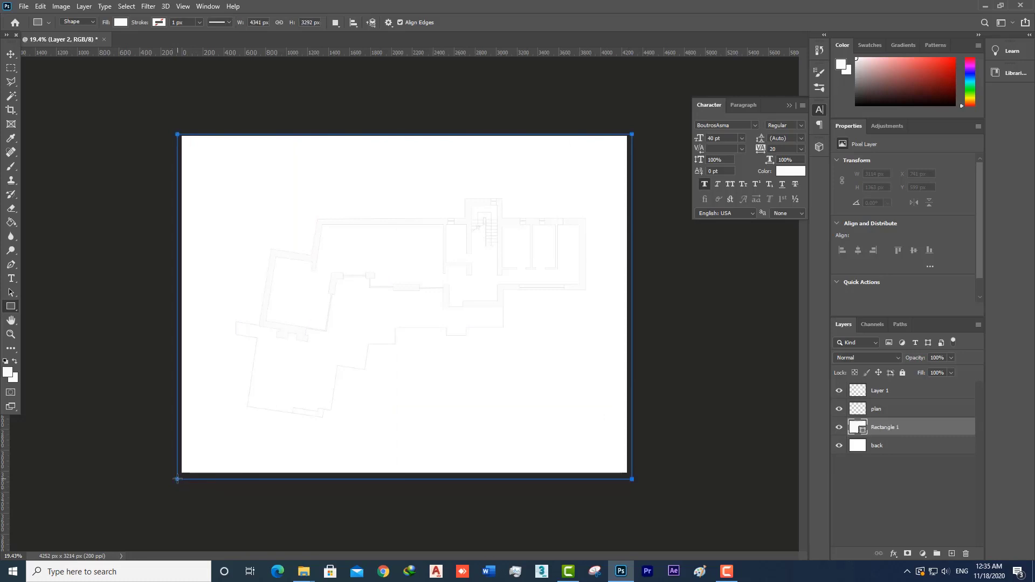
pyautogui.scroll(3, 531, 362)
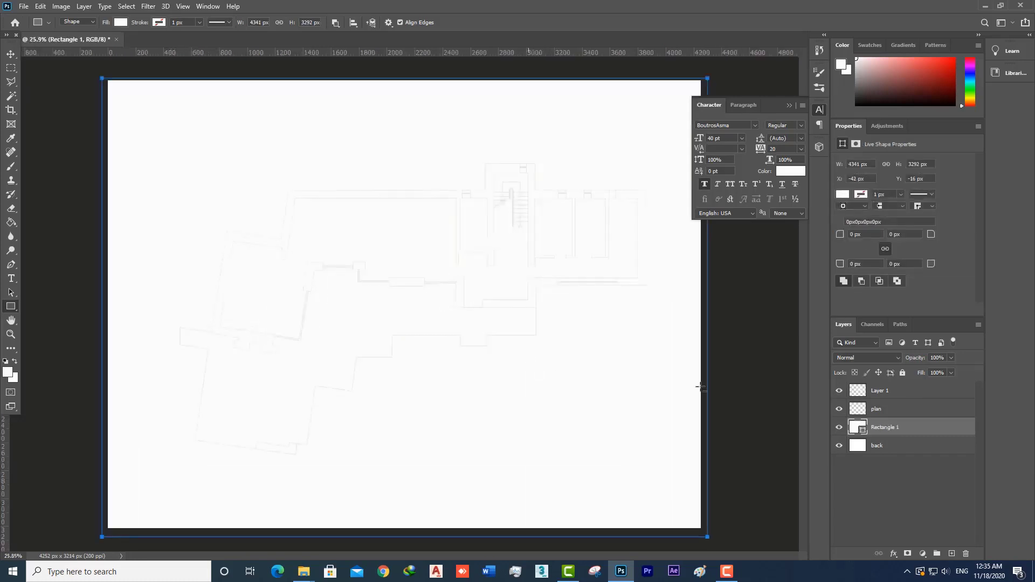
# Step: Change the background rectangle's fill to muted blue 648b9c
pyautogui.doubleClick(862, 430)
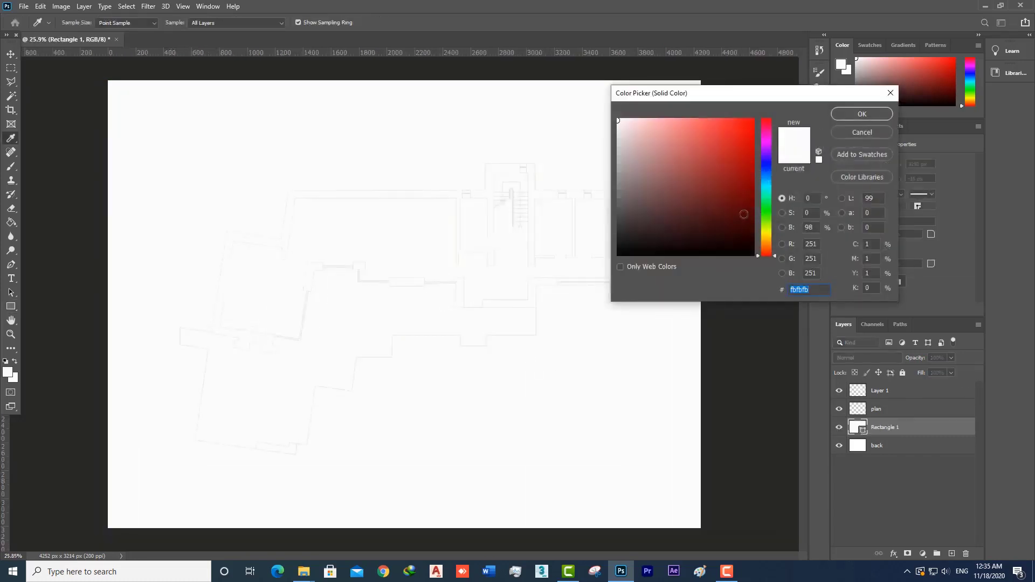
pyautogui.moveTo(785, 100); pyautogui.dragTo(793, 90)
pyautogui.click(774, 164)
pyautogui.moveTo(708, 171); pyautogui.dragTo(696, 187)
pyautogui.moveTo(769, 187)
pyautogui.mouseDown()
pyautogui.moveTo(775, 168)
pyautogui.moveTo(726, 147)
pyautogui.moveTo(746, 138)
pyautogui.moveTo(720, 122)
pyautogui.moveTo(686, 109)
pyautogui.moveTo(677, 134)
pyautogui.moveTo(677, 98)
pyautogui.moveTo(681, 185)
pyautogui.moveTo(644, 166)
pyautogui.moveTo(651, 182)
pyautogui.moveTo(663, 155)
pyautogui.mouseUp()
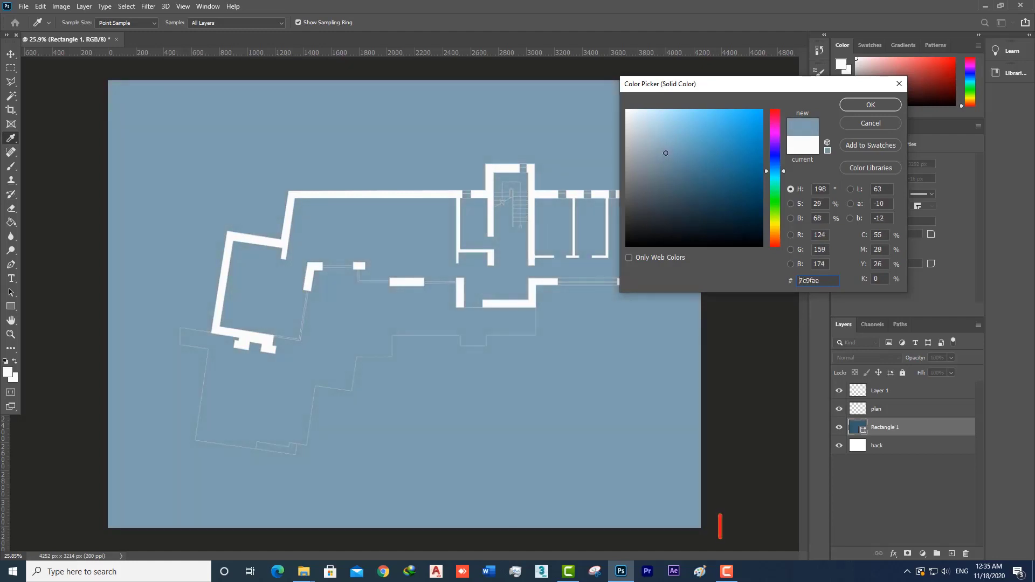
pyautogui.moveTo(666, 153)
pyautogui.mouseDown()
pyautogui.moveTo(673, 145)
pyautogui.moveTo(675, 163)
pyautogui.mouseUp()
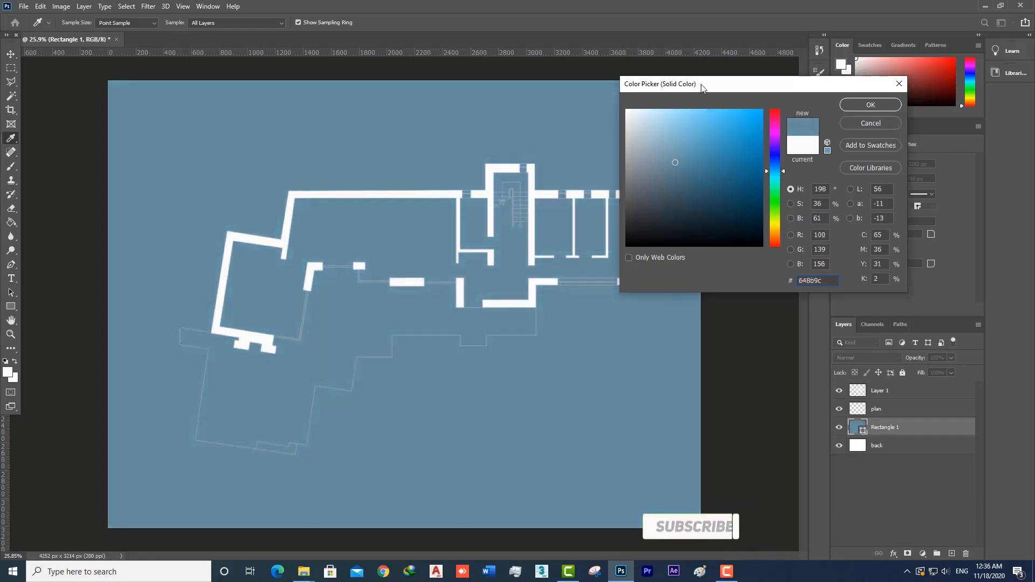
pyautogui.moveTo(701, 84); pyautogui.dragTo(567, 289)
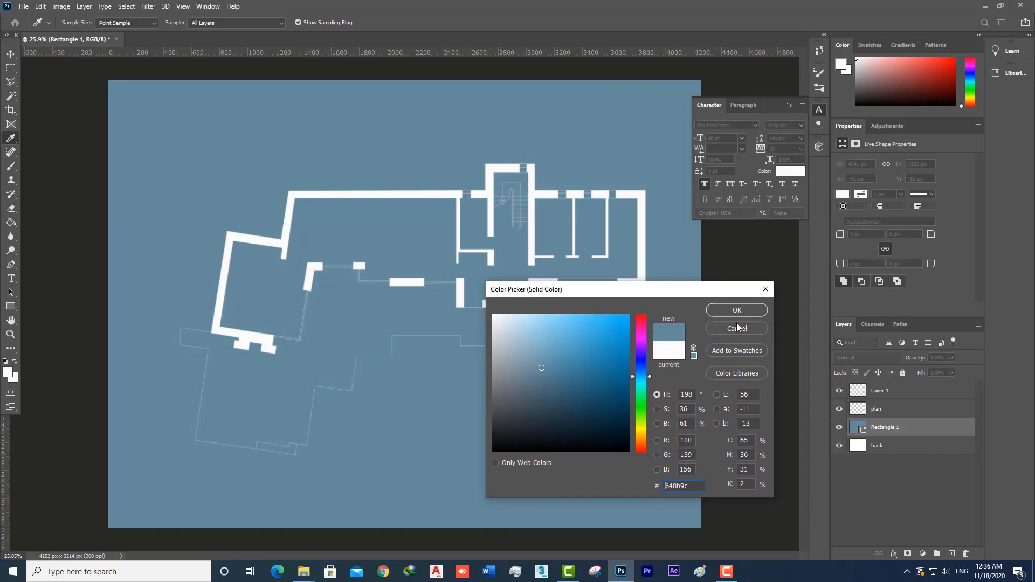
pyautogui.press('Return')
pyautogui.scroll(-1, 430, 343)
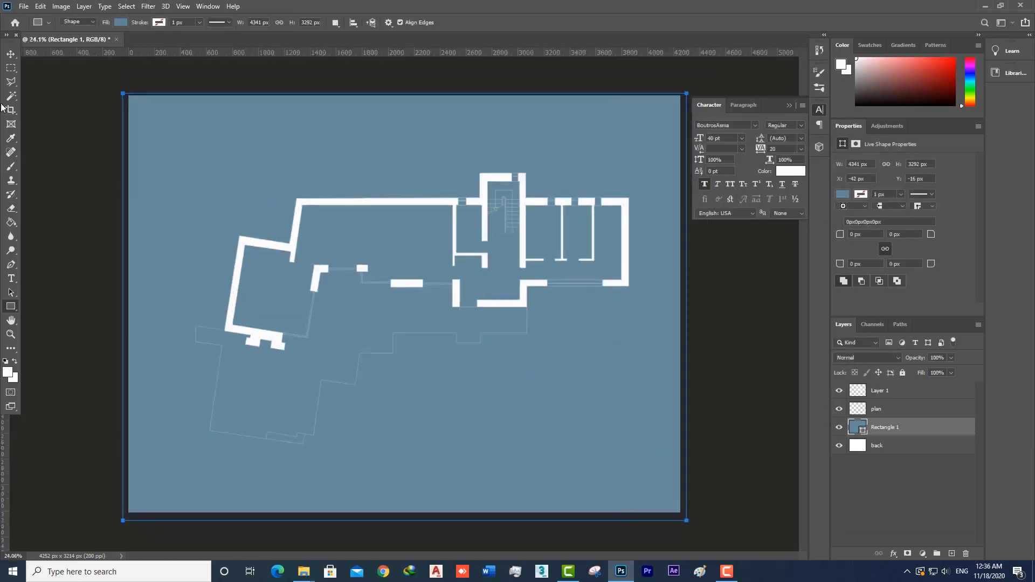
# Step: Select the stepped terrace area in front of the house on the plan layer with the Magic Wand
pyautogui.click(10, 95)
pyautogui.click(869, 413)
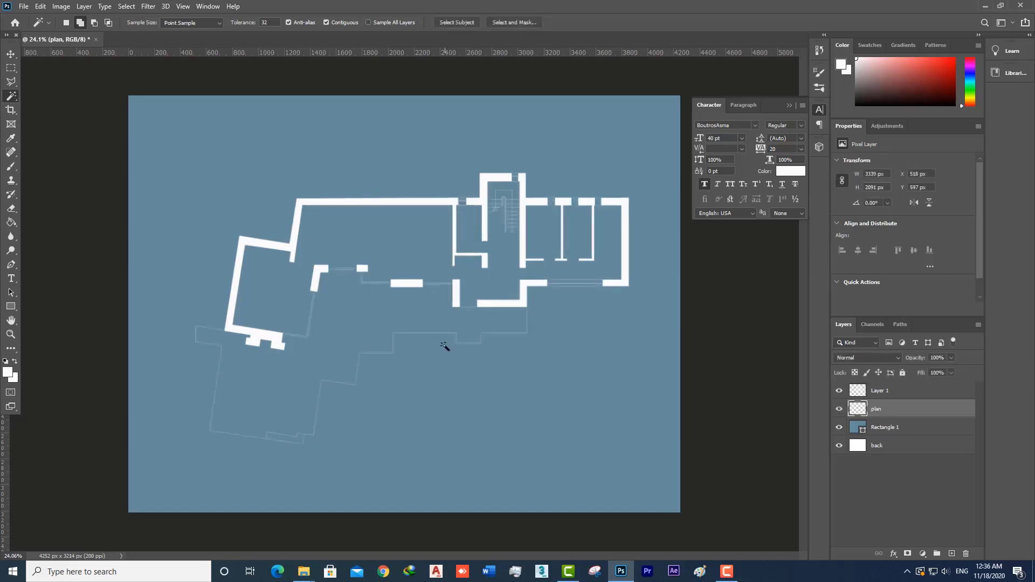
pyautogui.scroll(-2, 443, 344)
pyautogui.scroll(3, 444, 337)
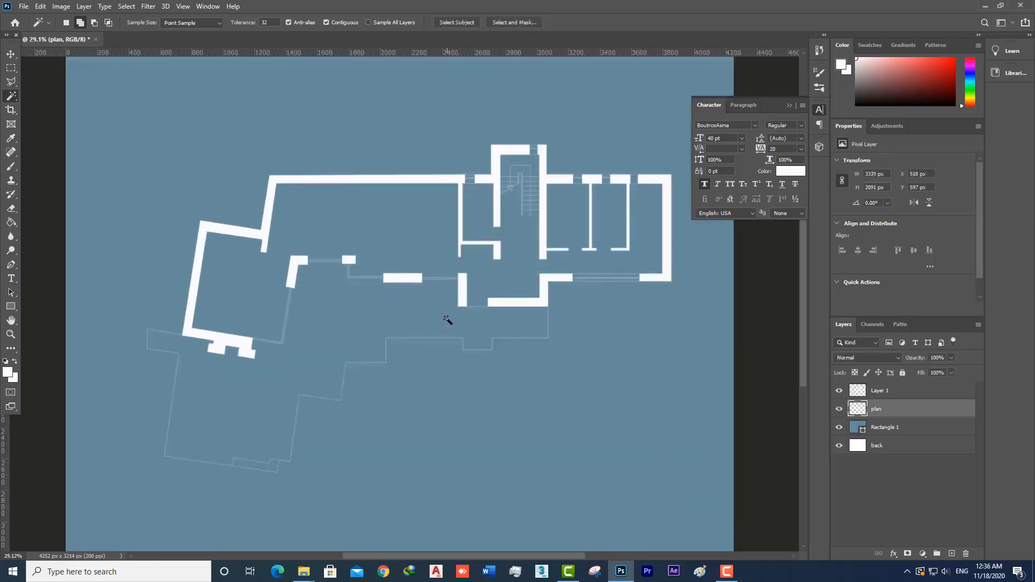
pyautogui.click(448, 320)
pyautogui.scroll(1, 447, 323)
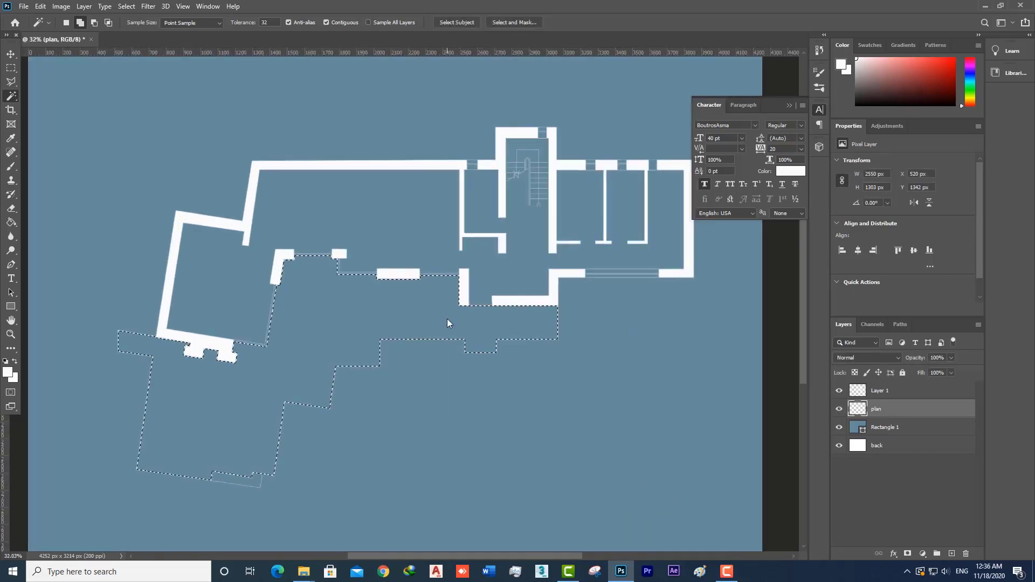
pyautogui.scroll(1, 447, 322)
# Step: Create two new layers, leaving one above the plan layer and placing the other between the plan and the blue rectangle
pyautogui.click(951, 554)
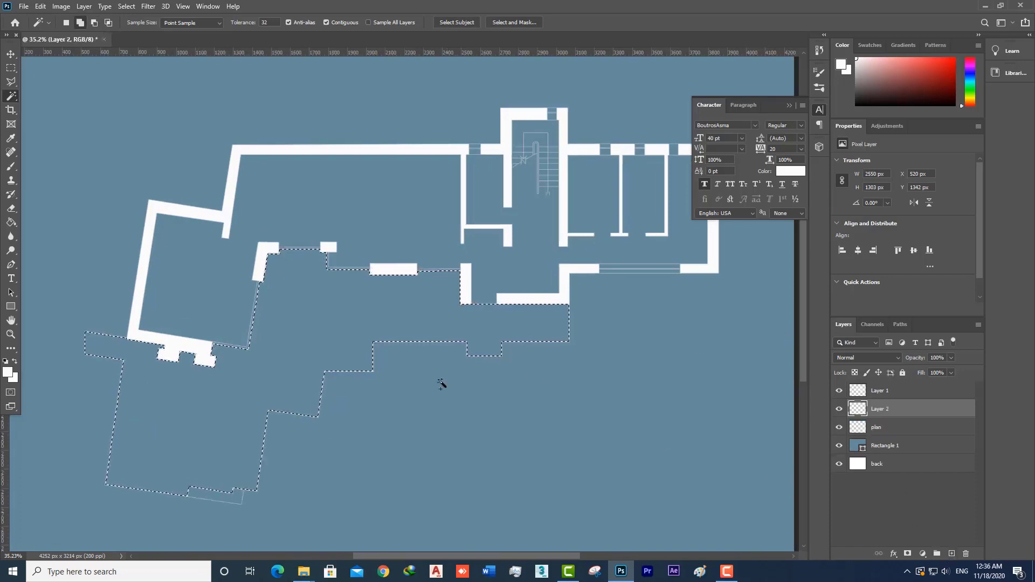
pyautogui.scroll(-2, 322, 379)
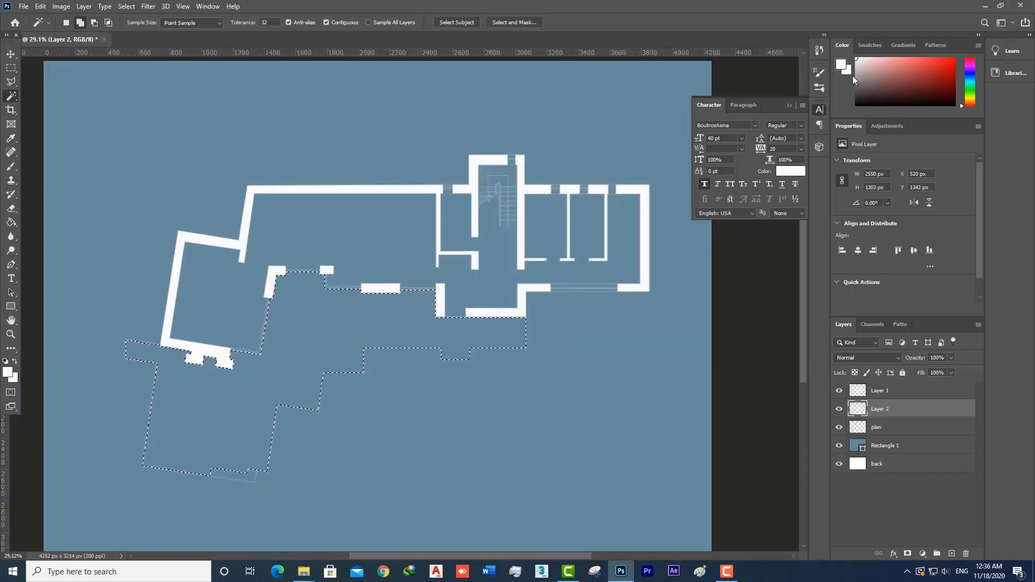
pyautogui.click(952, 554)
pyautogui.moveTo(901, 408); pyautogui.dragTo(901, 454)
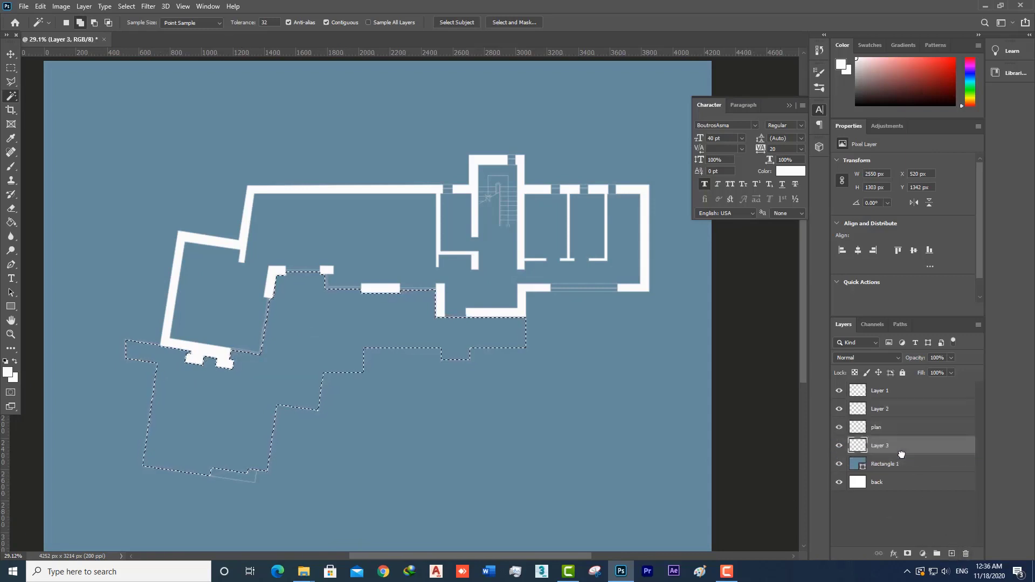
# Step: Fill the terrace selection with a lighter blue on the layer beneath the plan at 70% layer opacity, and deselect
pyautogui.click(11, 139)
pyautogui.click(210, 141)
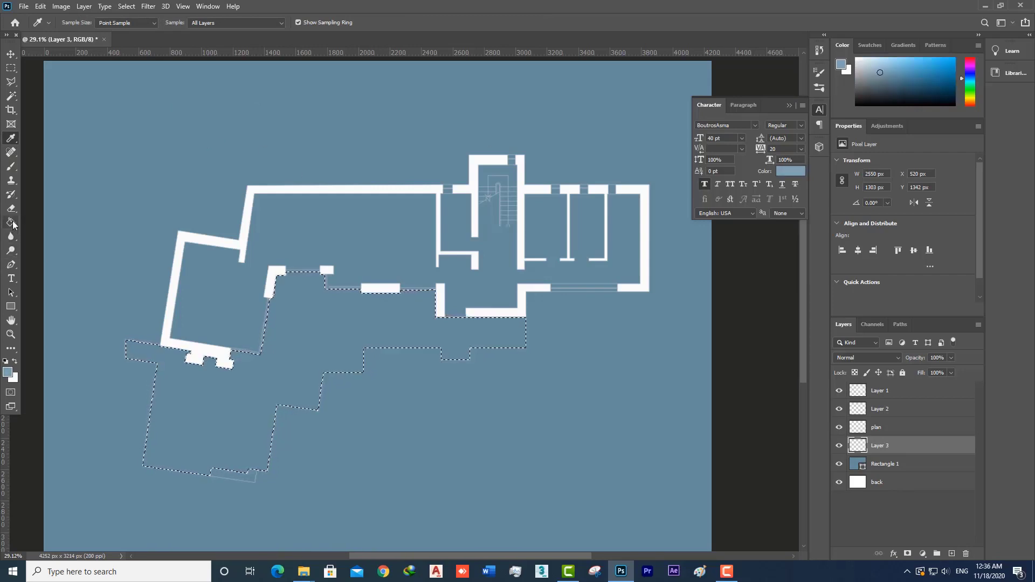
pyautogui.press('g')
pyautogui.click(325, 339)
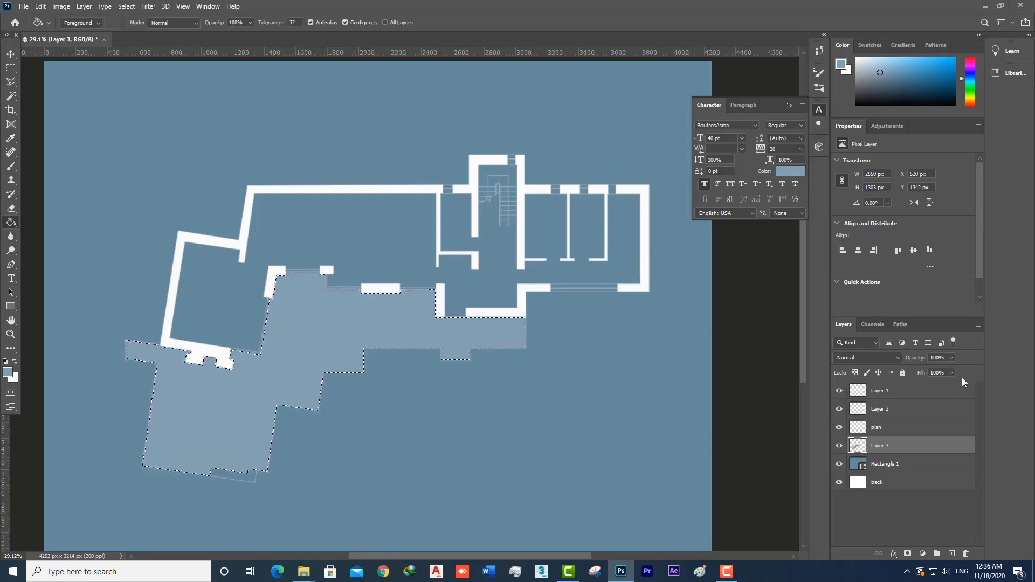
pyautogui.moveTo(951, 358); pyautogui.dragTo(941, 368)
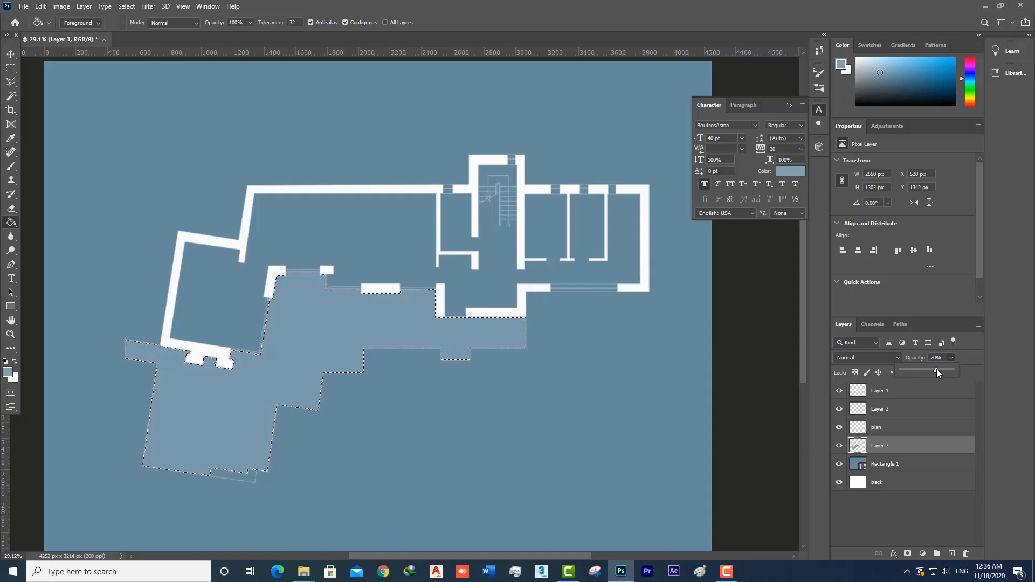
pyautogui.hotkey('ctrl', 'd')
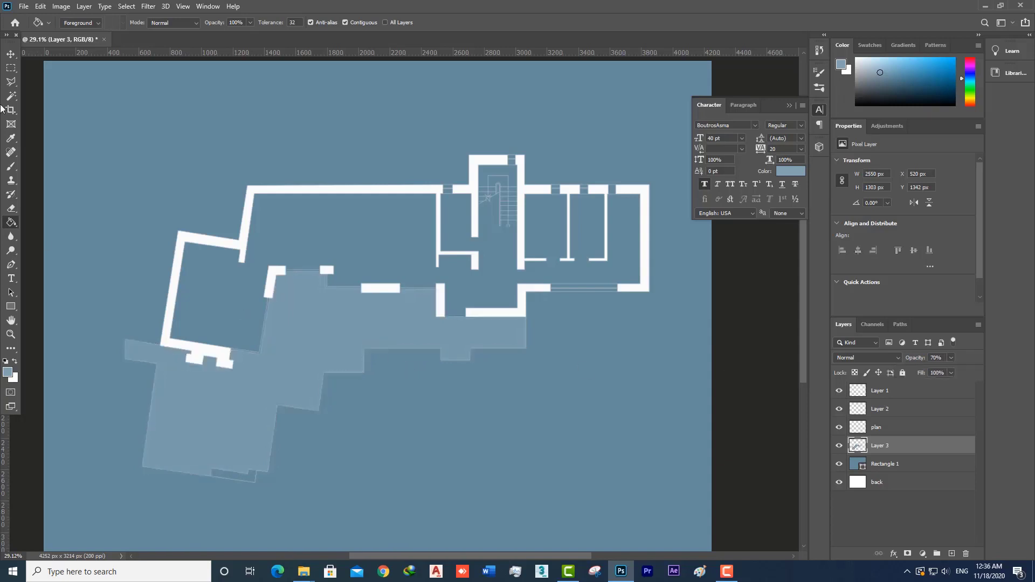
# Step: Pick a front wall on the canvas to find its layer, and check that layer by hiding and showing it
pyautogui.click(12, 56)
pyautogui.scroll(3, 415, 312)
pyautogui.click(462, 291)
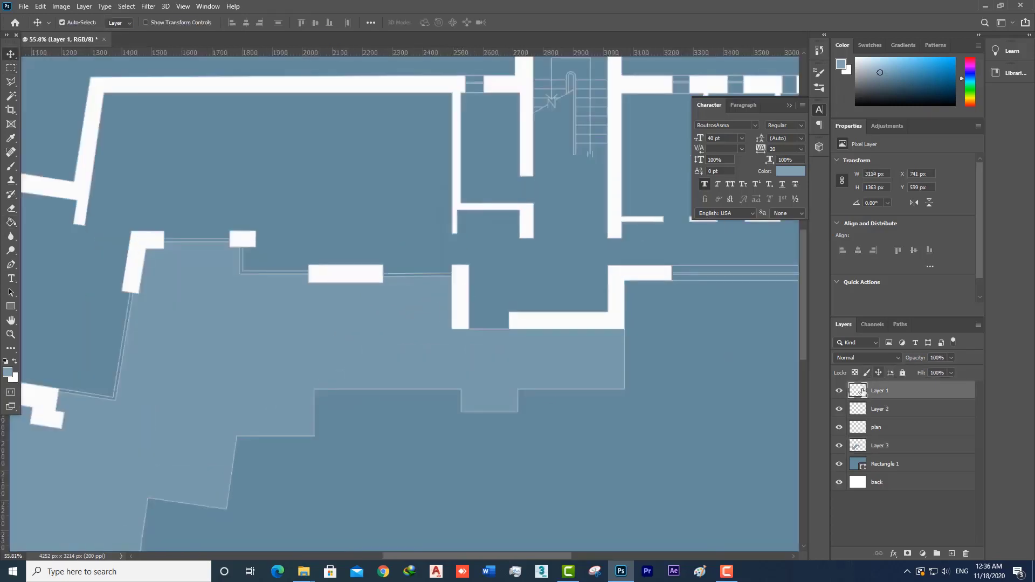
pyautogui.click(840, 391)
pyautogui.click(839, 391)
pyautogui.scroll(-2, 402, 296)
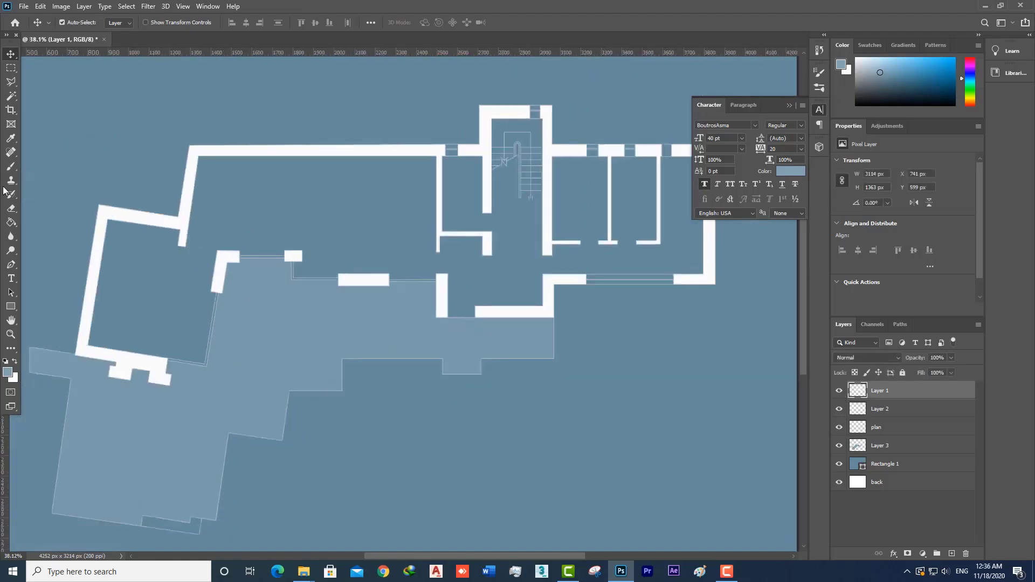
# Step: Select the small notched strip at the terrace's lower edge on the plan layer with the Magic Wand
pyautogui.click(11, 95)
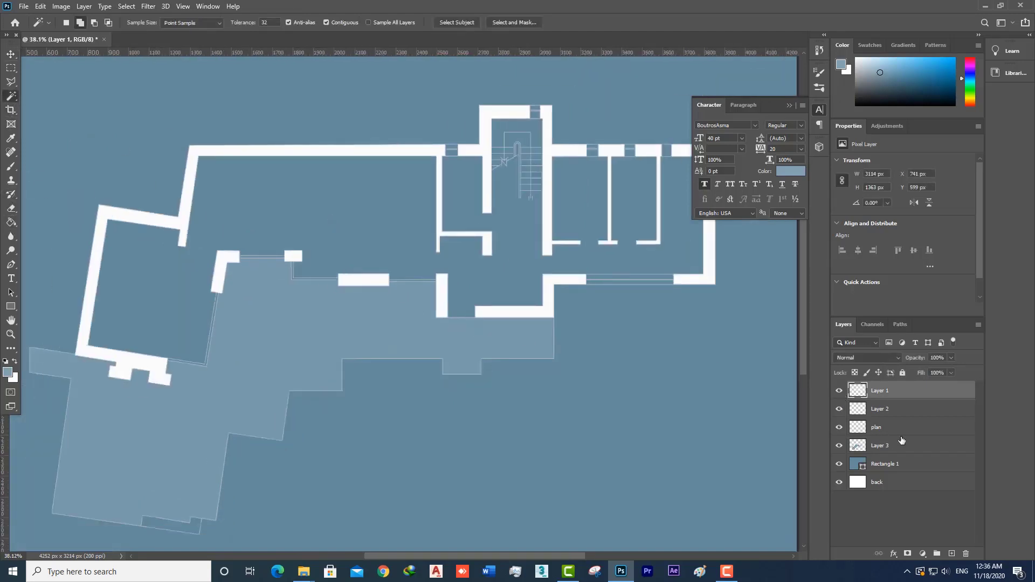
pyautogui.click(895, 427)
pyautogui.scroll(-2, 266, 494)
pyautogui.scroll(3, 264, 486)
pyautogui.click(314, 419)
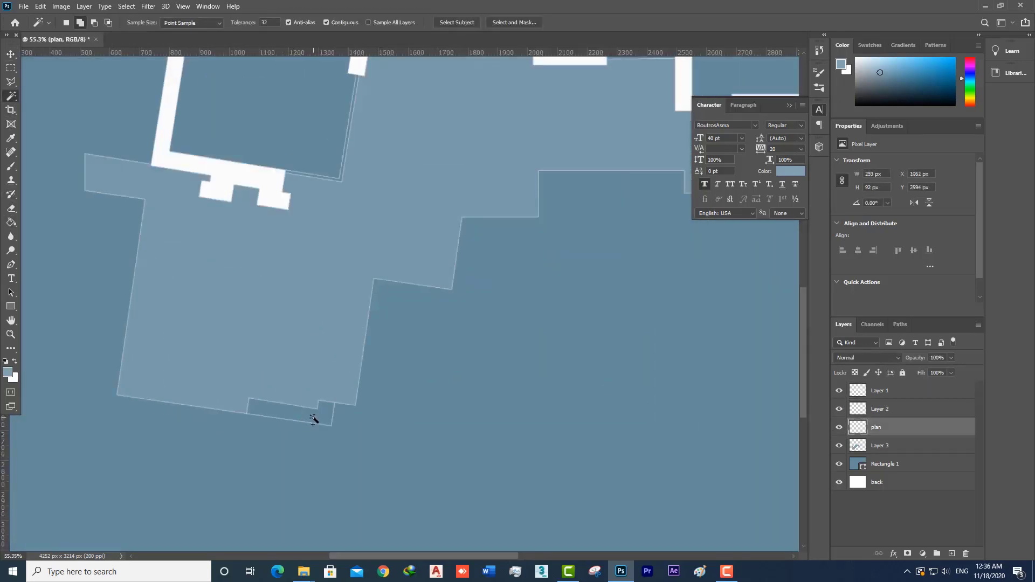
# Step: Make the walls layer, Layer 1, active and check it by hiding and showing it
pyautogui.click(10, 54)
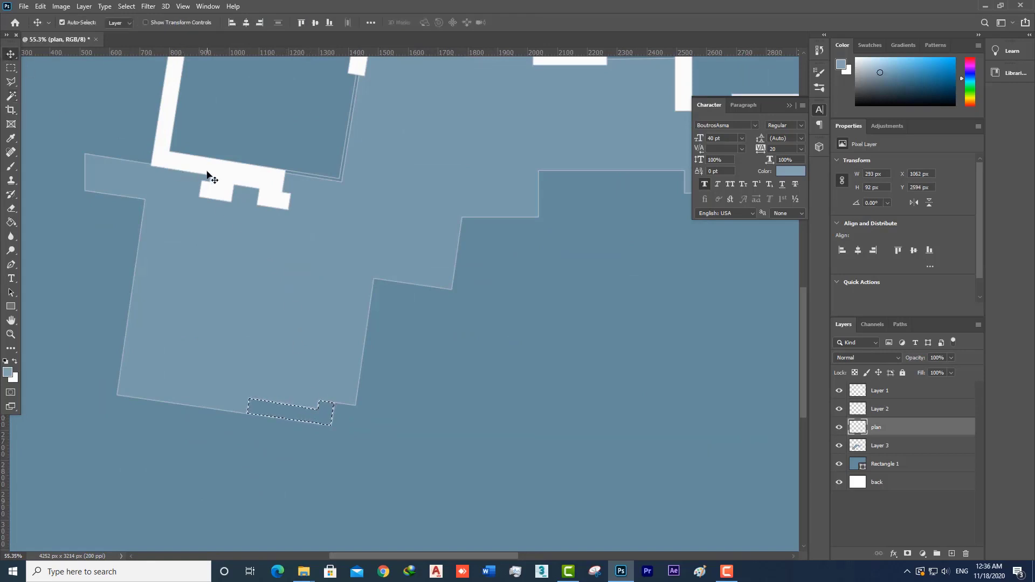
pyautogui.click(857, 391)
pyautogui.click(839, 391)
pyautogui.click(839, 392)
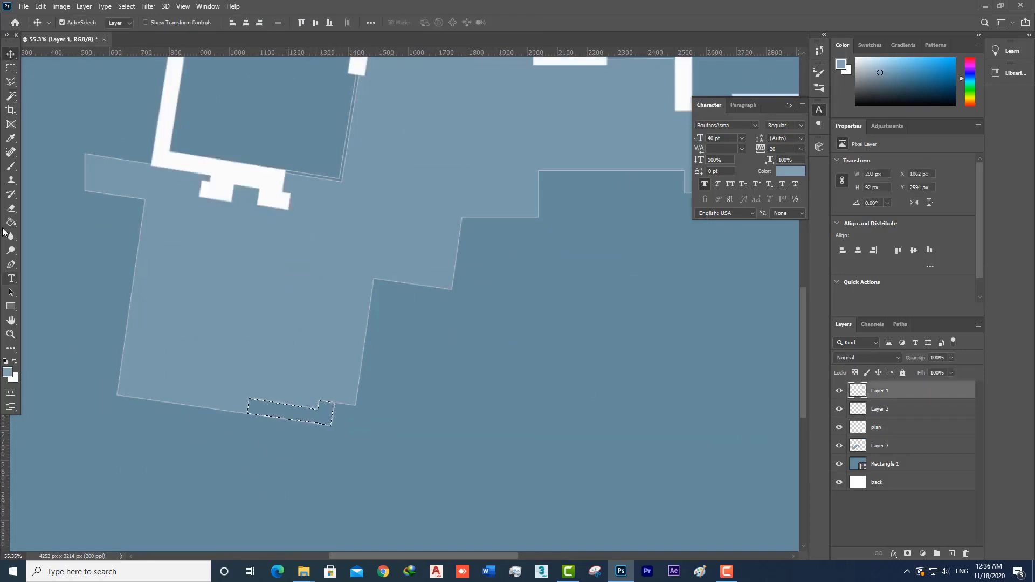
# Step: Try filling the selected notched strip with white on the walls layer, and undo the fill
pyautogui.click(11, 222)
pyautogui.moveTo(866, 80); pyautogui.dragTo(856, 58)
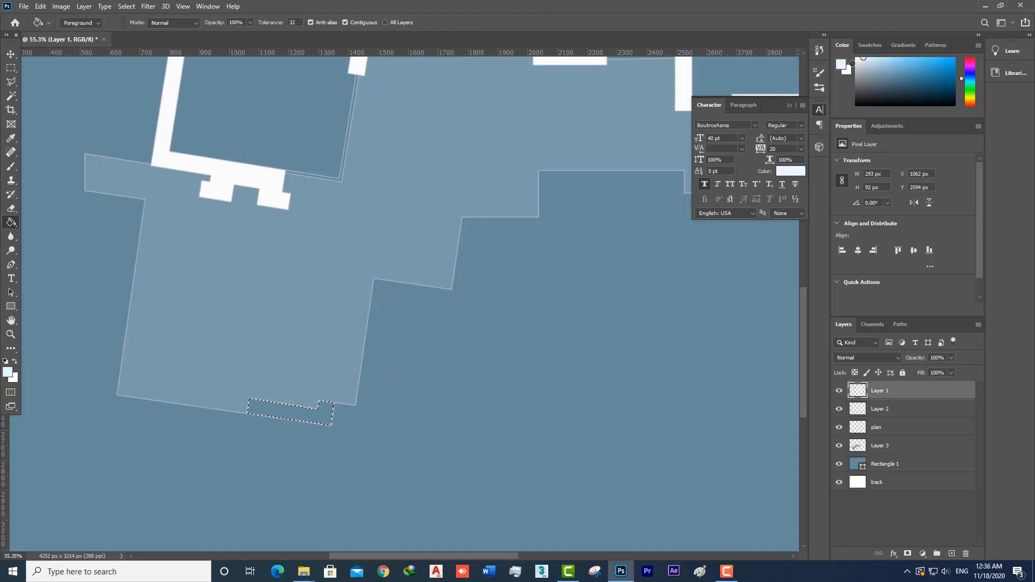
pyautogui.click(293, 418)
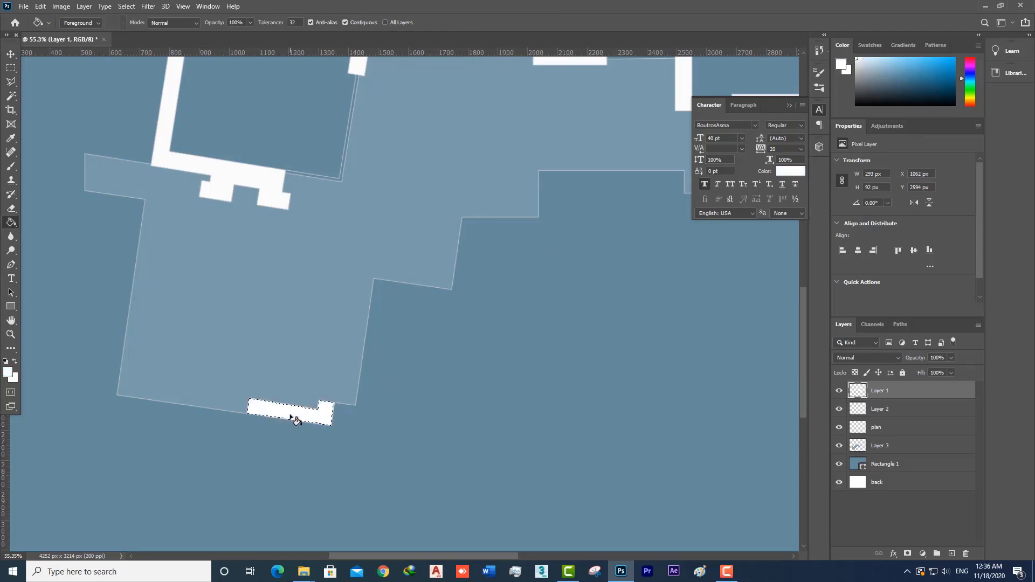
pyautogui.scroll(-2, 302, 420)
pyautogui.hotkey('ctrl', 'z')
pyautogui.scroll(4, 302, 420)
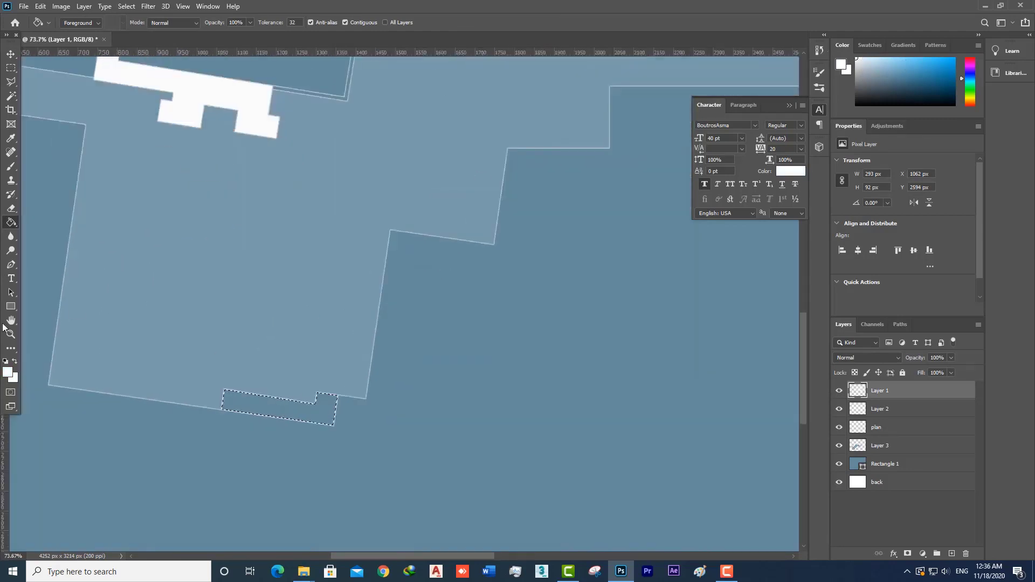
# Step: Sample the existing wall's near-white #fbfbfb as the foreground color and fill the selected notched strip on Layer 1 with it
pyautogui.click(9, 373)
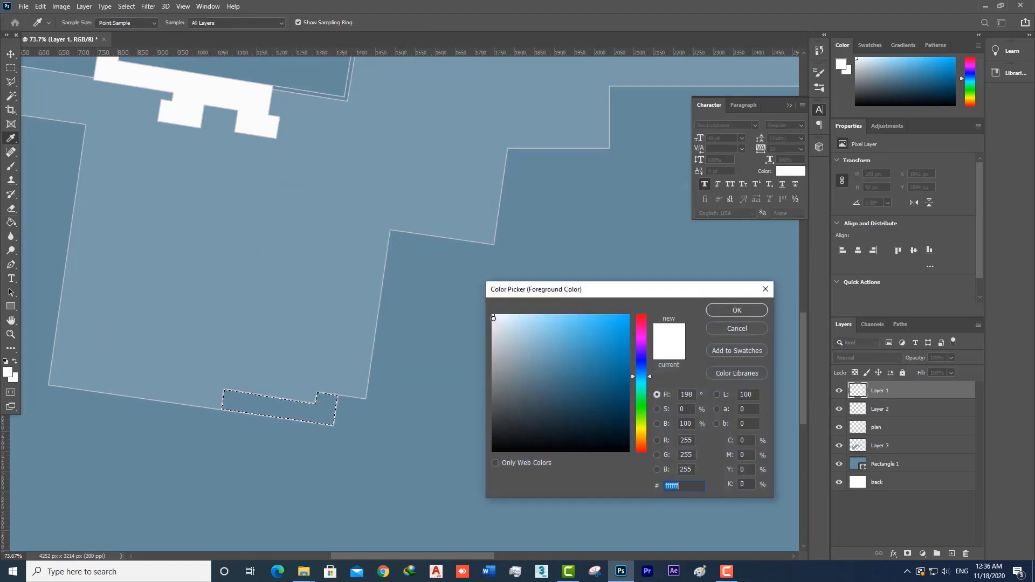
pyautogui.click(488, 319)
pyautogui.click(300, 405)
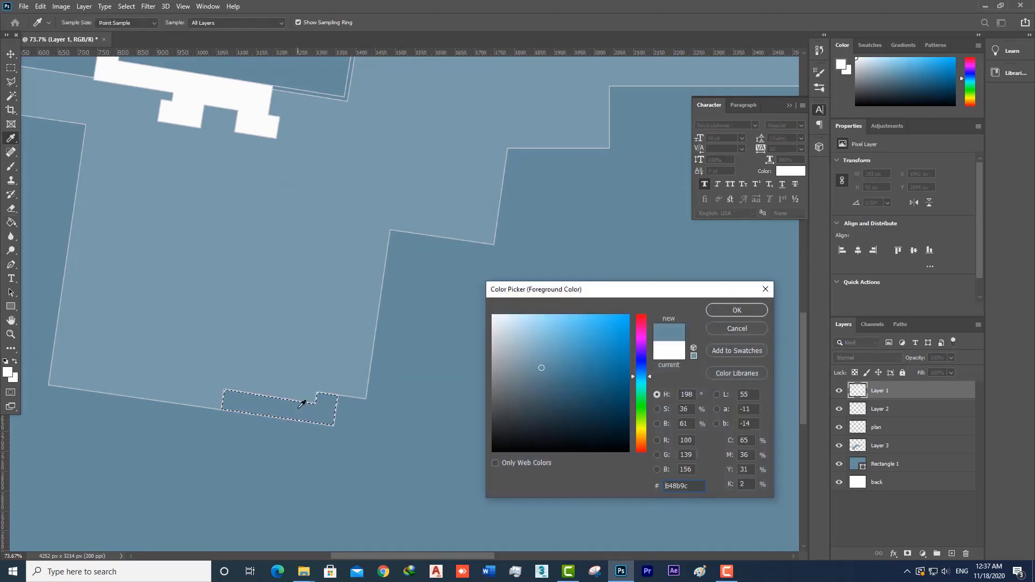
pyautogui.click(260, 105)
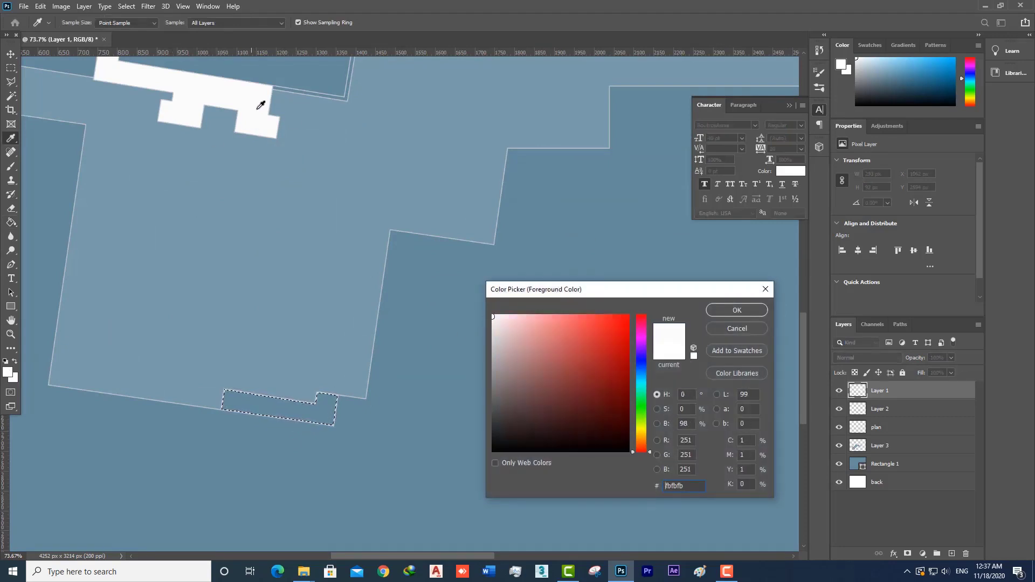
pyautogui.click(742, 321)
pyautogui.click(316, 413)
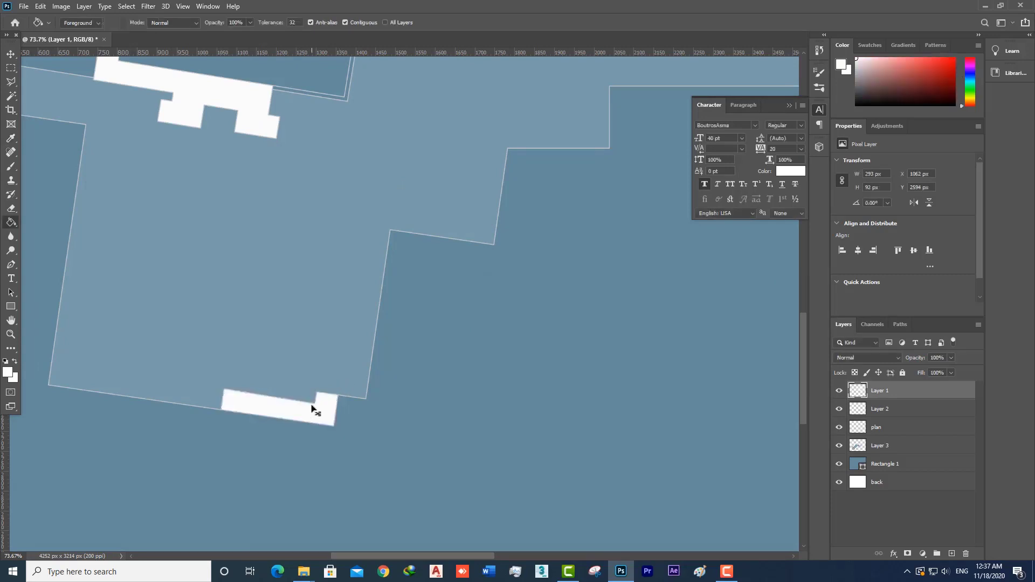
# Step: Select the building's interior floor area on the plan layer with the Magic Wand
pyautogui.scroll(-6, 313, 409)
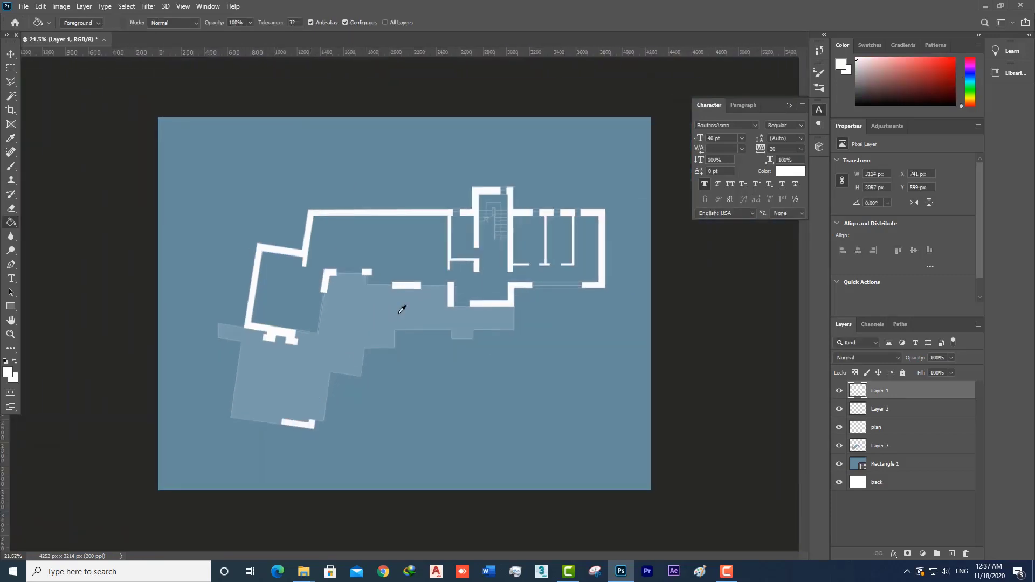
pyautogui.scroll(2, 428, 293)
pyautogui.scroll(3, 427, 294)
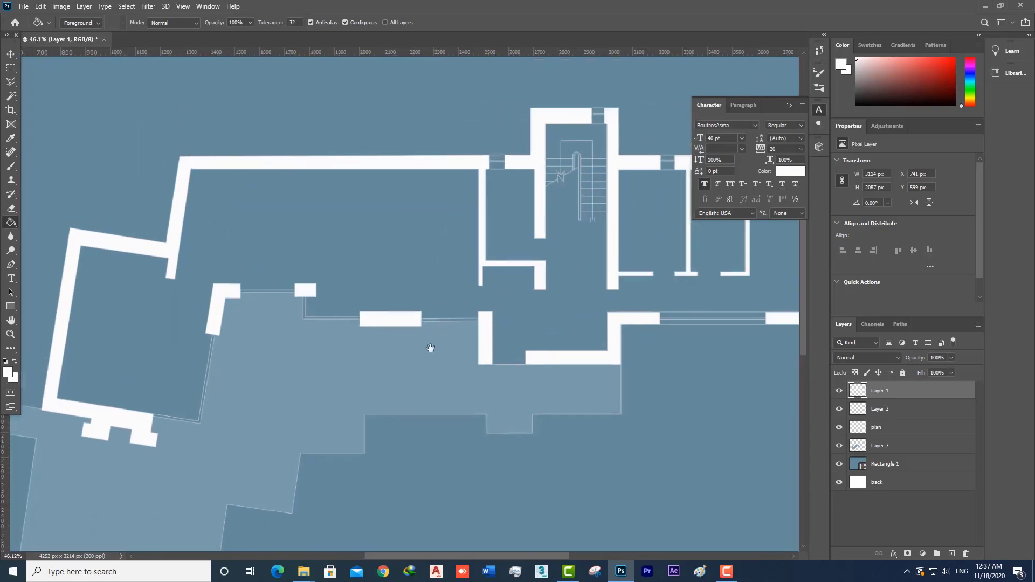
pyautogui.click(899, 430)
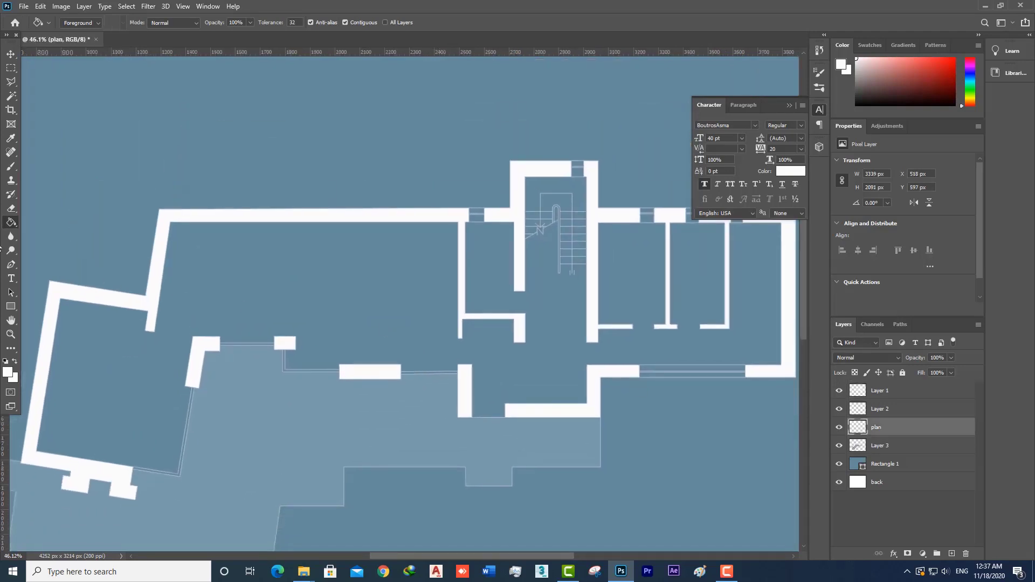
pyautogui.click(11, 96)
pyautogui.click(337, 277)
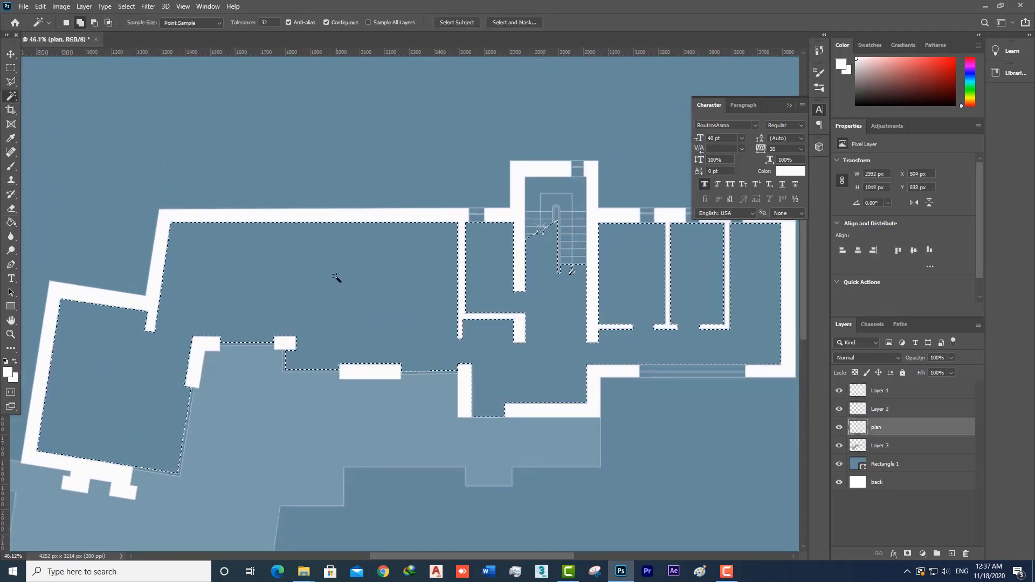
# Step: Add the whole staircase area to the interior selection with a rectangular marquee
pyautogui.scroll(-2, 266, 354)
pyautogui.scroll(-1, 264, 357)
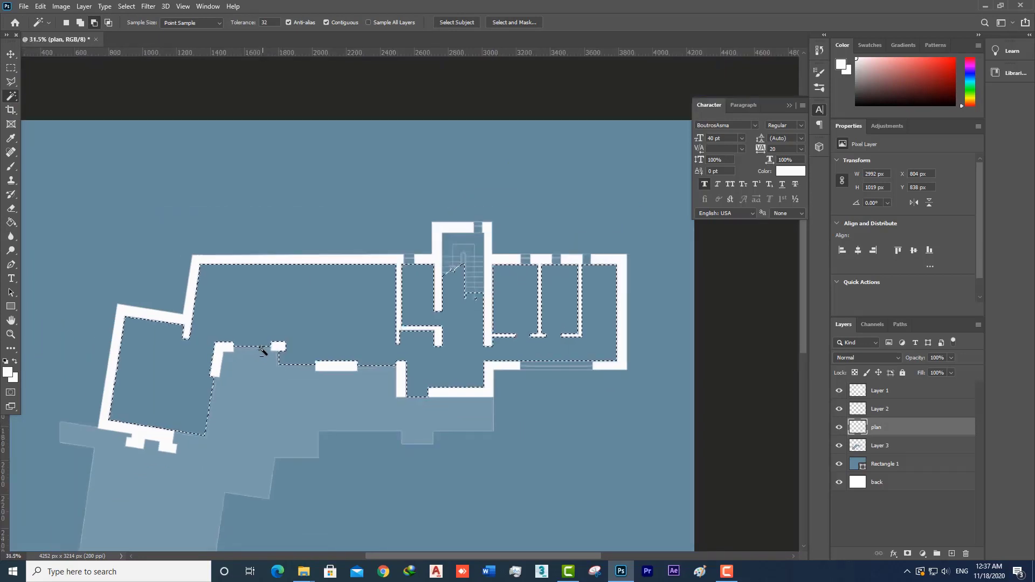
pyautogui.scroll(1, 522, 272)
pyautogui.scroll(1, 464, 234)
pyautogui.scroll(4, 605, 308)
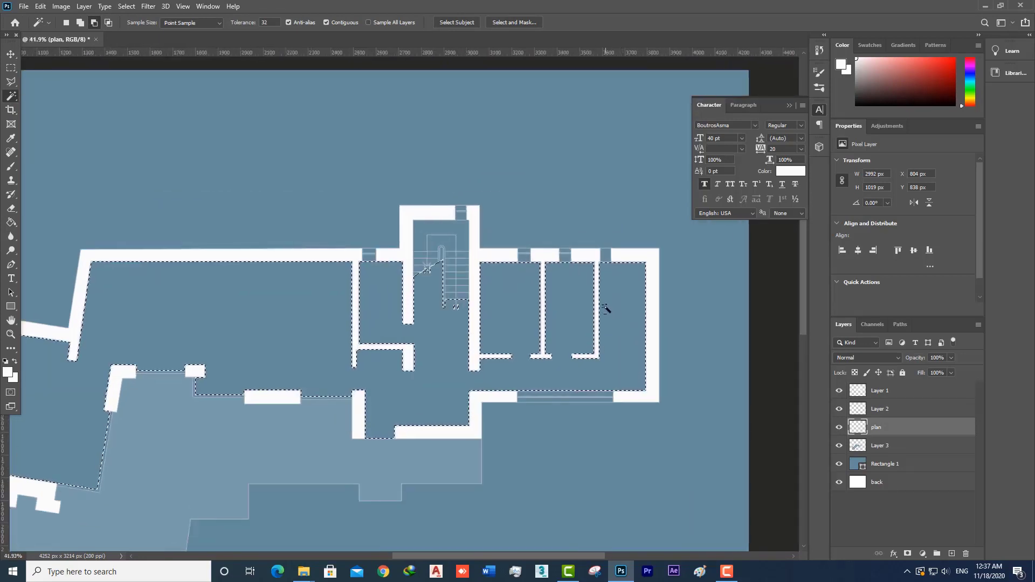
pyautogui.moveTo(515, 291); pyautogui.dragTo(513, 331)
pyautogui.scroll(3, 370, 278)
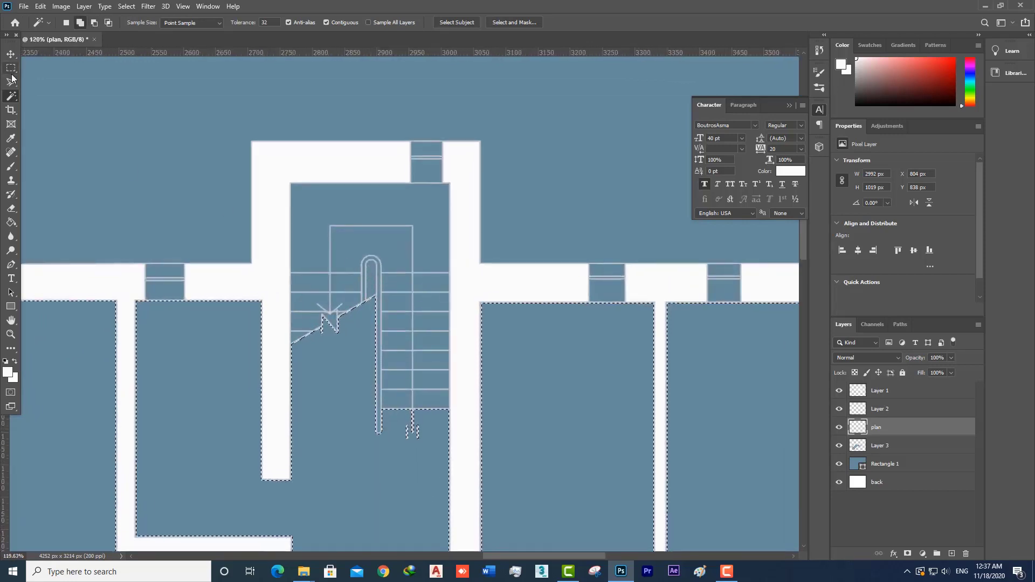
pyautogui.press('m')
pyautogui.scroll(2, 345, 216)
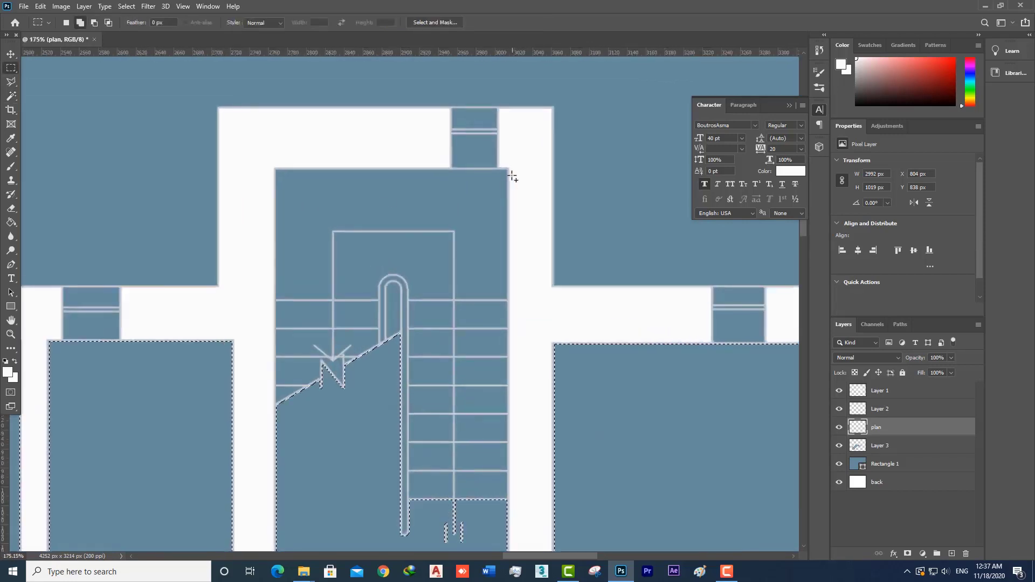
pyautogui.moveTo(509, 174); pyautogui.dragTo(278, 367)
pyautogui.scroll(-6, 276, 377)
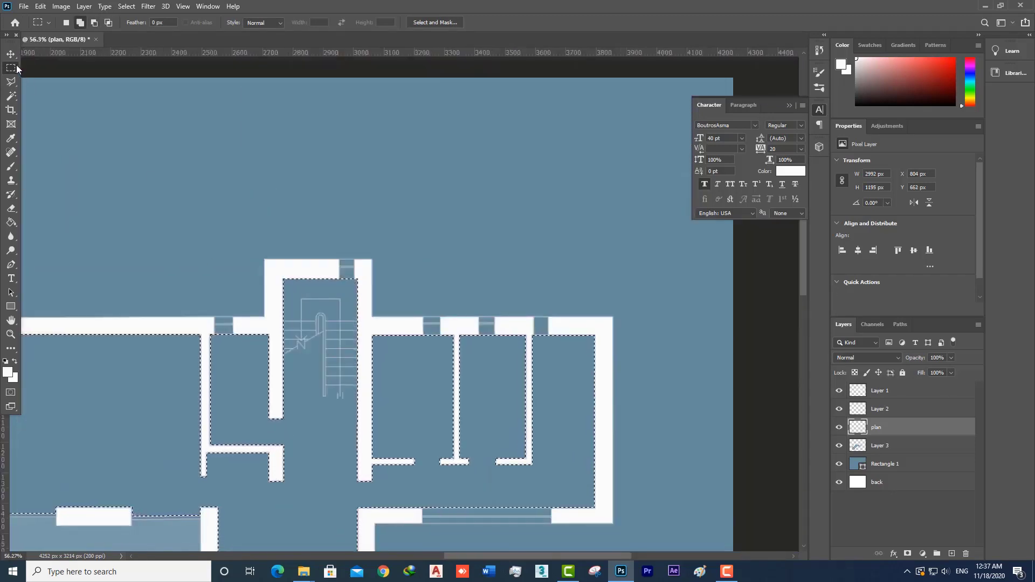
# Step: Add the three window openings in the upper wall east of the staircase to the selection with the Magic Wand
pyautogui.click(11, 96)
pyautogui.scroll(2, 546, 341)
pyautogui.scroll(2, 545, 341)
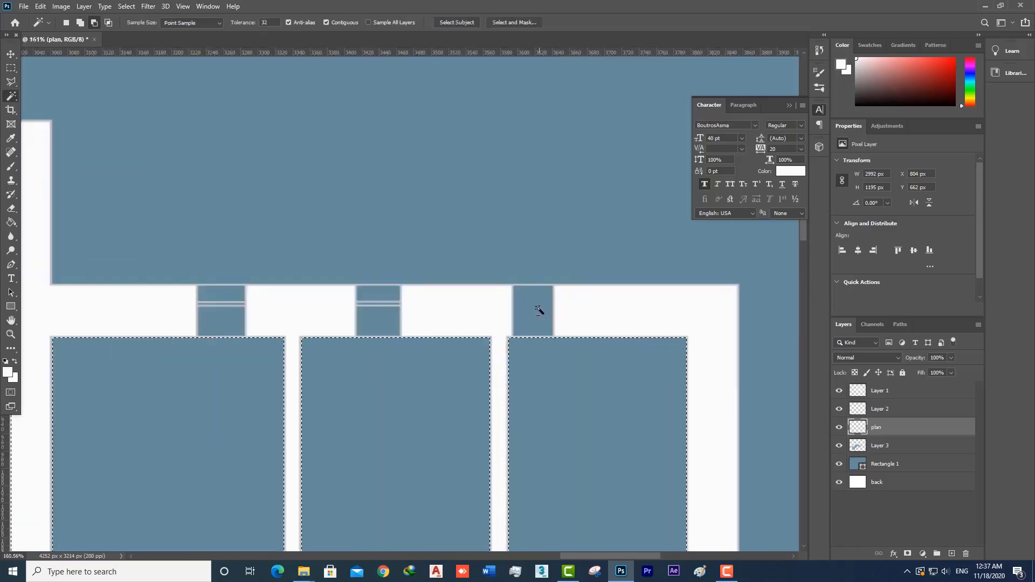
pyautogui.keyDown('shift'); pyautogui.click(545, 313); pyautogui.keyUp('shift')
pyautogui.scroll(2, 489, 316)
pyautogui.keyDown('shift'); pyautogui.click(473, 318); pyautogui.keyUp('shift')
pyautogui.keyDown('shift'); pyautogui.click(350, 268); pyautogui.keyUp('shift')
pyautogui.scroll(2, 351, 280)
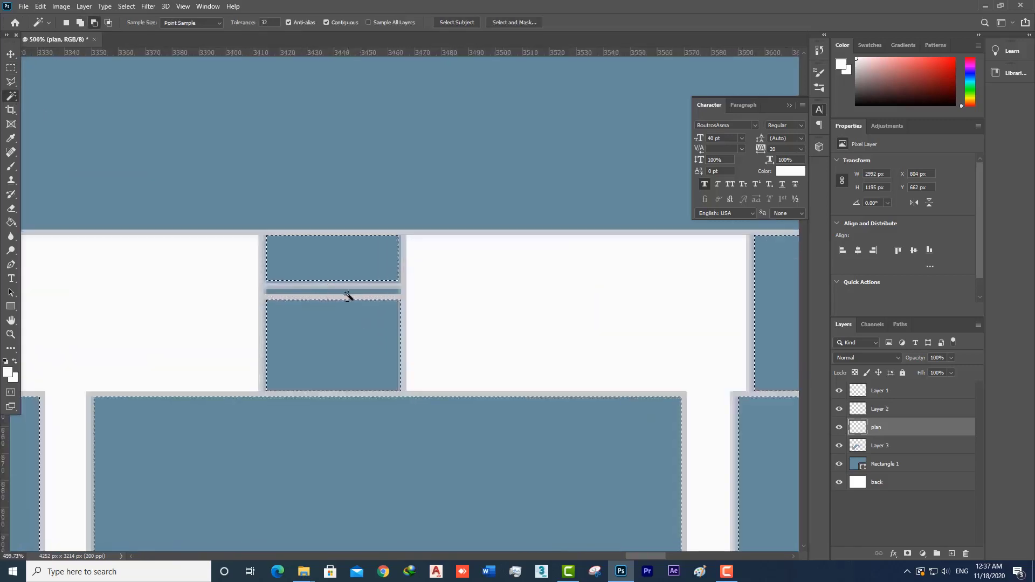
pyautogui.scroll(-3, 543, 342)
pyautogui.scroll(-1, 545, 342)
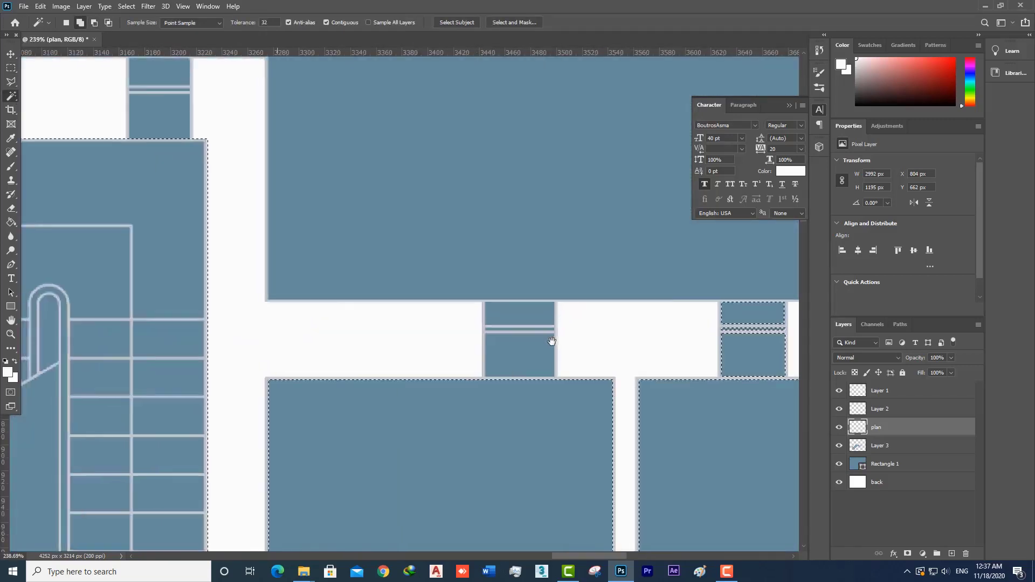
pyautogui.scroll(1, 528, 350)
pyautogui.scroll(2, 524, 318)
pyautogui.scroll(-8, 523, 324)
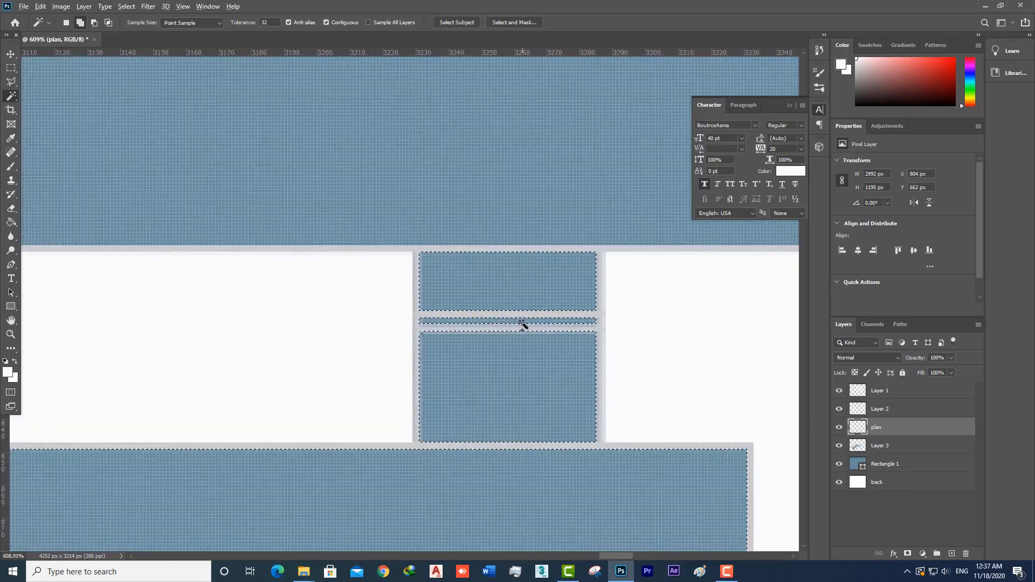
# Step: Add the window opening above the staircase, including its thin middle strip, to the selection
pyautogui.moveTo(422, 352); pyautogui.dragTo(642, 315)
pyautogui.keyDown('shift'); pyautogui.click(595, 171); pyautogui.keyUp('shift')
pyautogui.scroll(8, 595, 167)
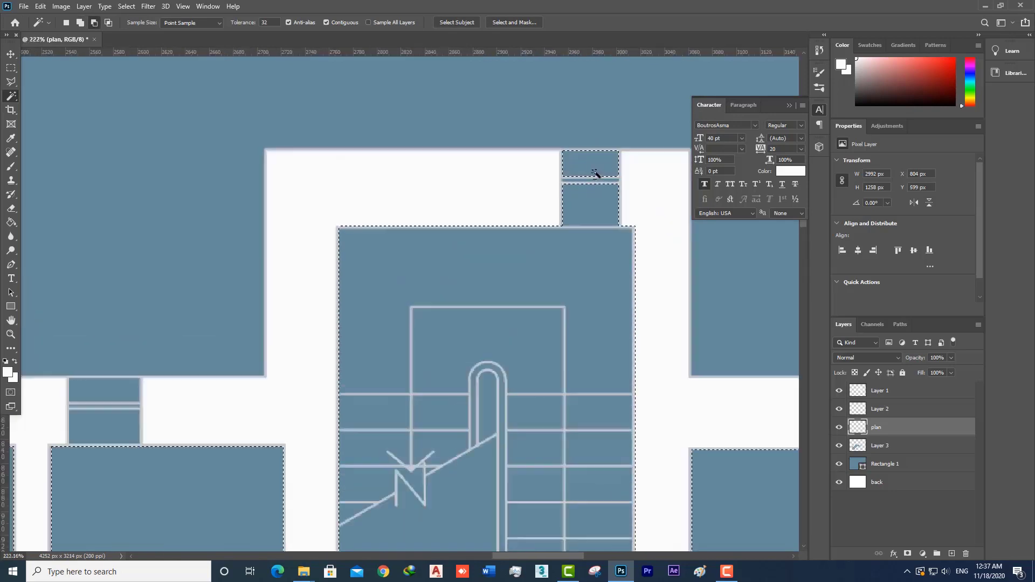
pyautogui.keyDown('shift'); pyautogui.click(595, 169); pyautogui.keyUp('shift')
pyautogui.scroll(-4, 593, 194)
pyautogui.scroll(-5, 560, 236)
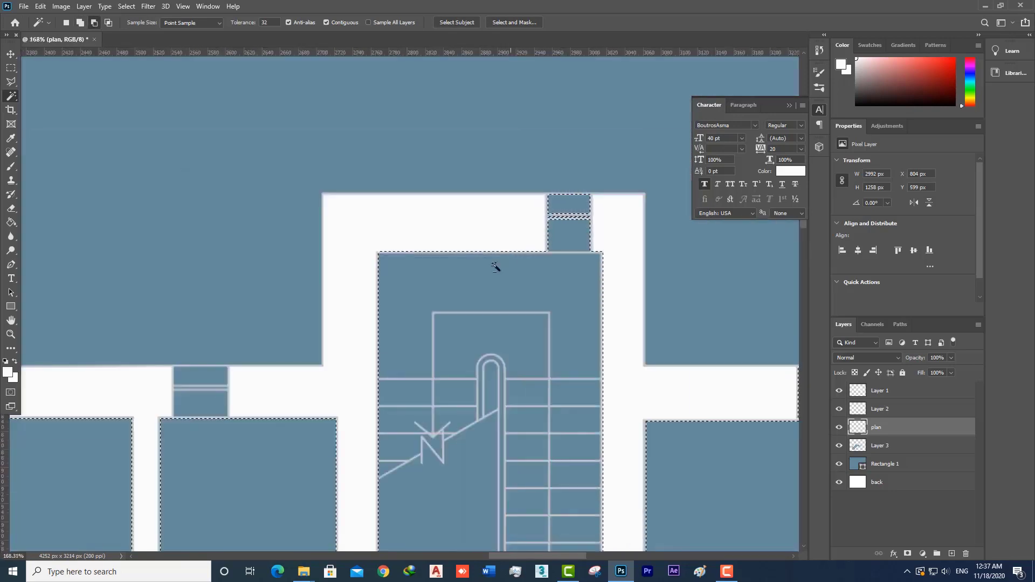
# Step: Add all parts of the window opening in the upper wall just west of the staircase to the selection
pyautogui.scroll(5, 594, 300)
pyautogui.scroll(5, 591, 301)
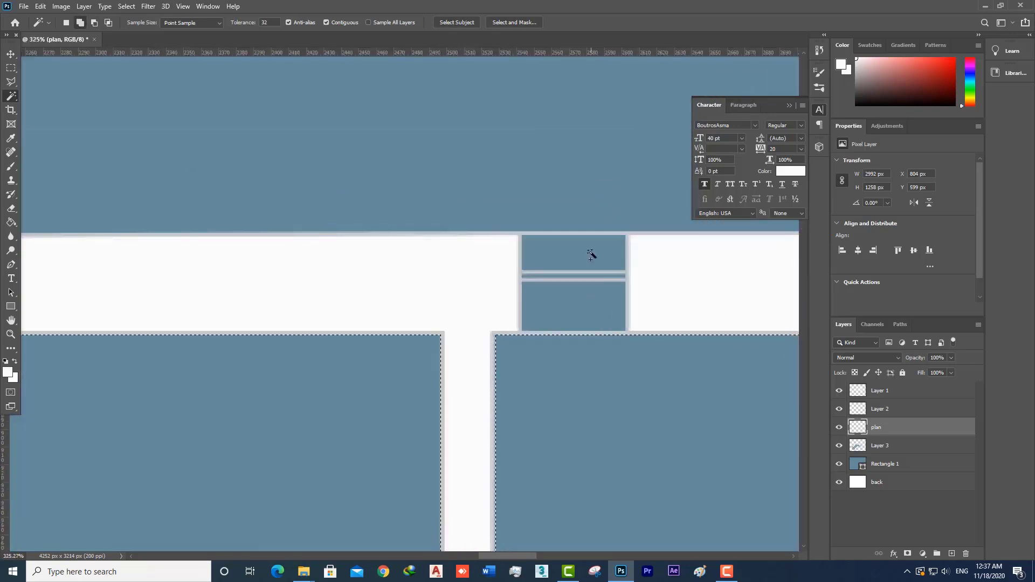
pyautogui.scroll(4, 591, 287)
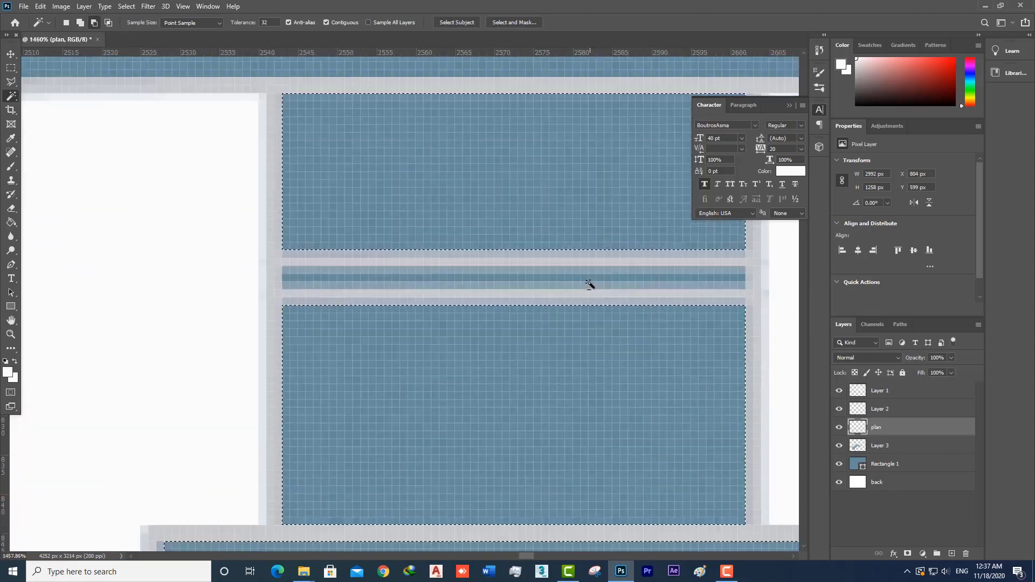
pyautogui.scroll(-12, 588, 281)
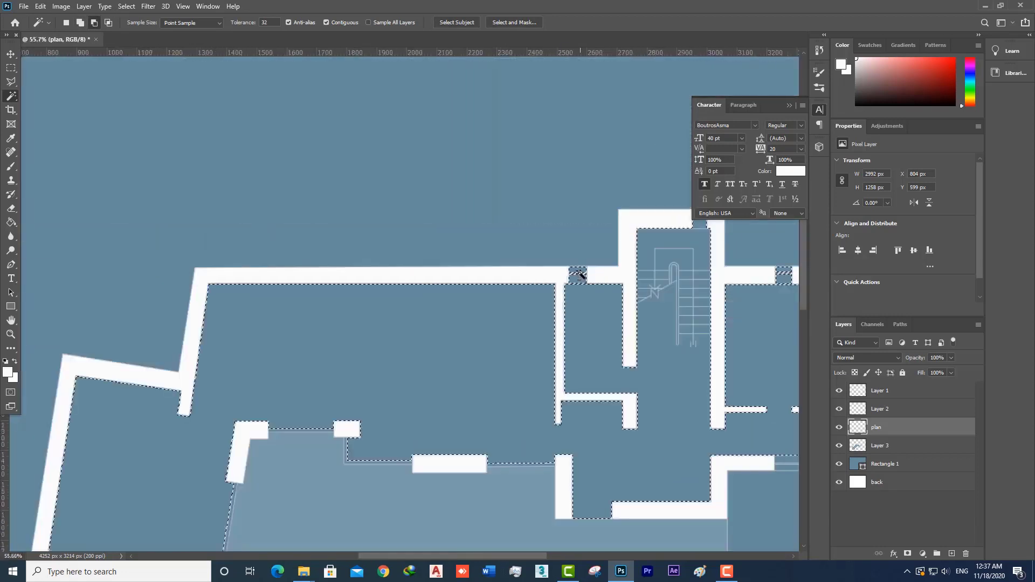
# Step: Add the strips of the wide window in the lower wall of the east wing to the selection
pyautogui.scroll(-3, 506, 338)
pyautogui.hscroll(3, 453, 238)
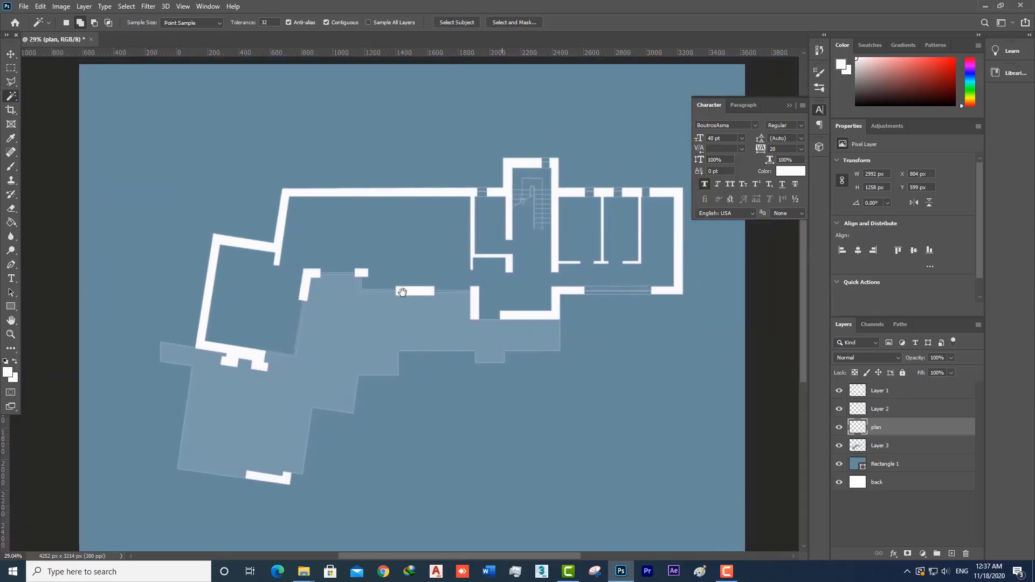
pyautogui.scroll(6, 659, 291)
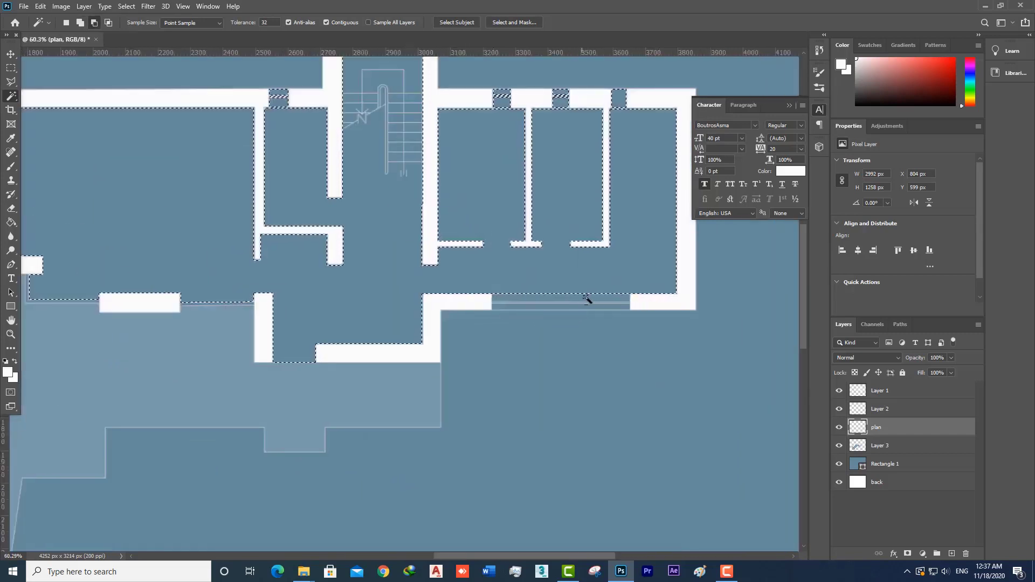
pyautogui.keyDown('shift'); pyautogui.click(593, 300); pyautogui.keyUp('shift')
pyautogui.scroll(3, 597, 318)
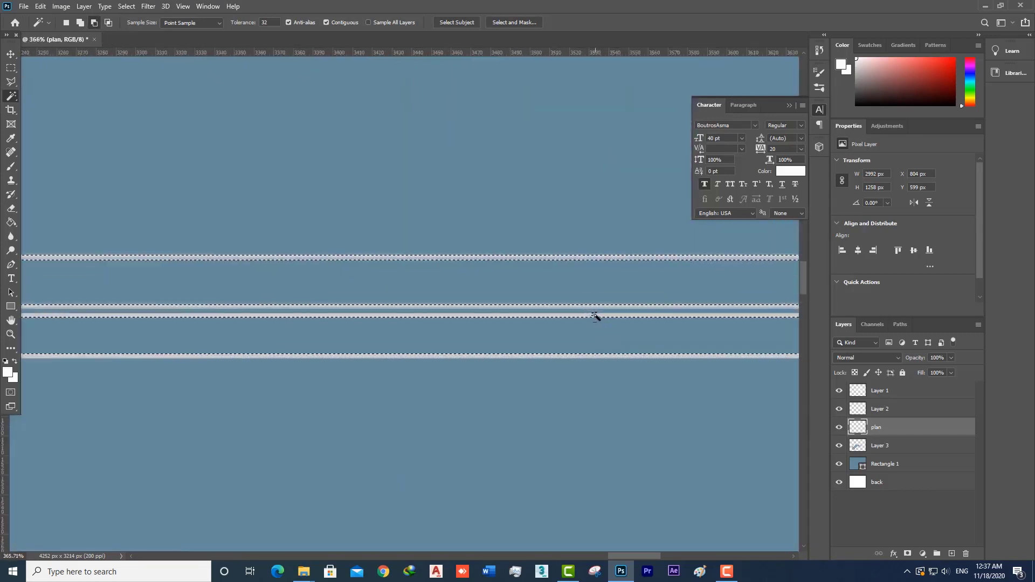
pyautogui.scroll(-1, 597, 319)
pyautogui.scroll(-8, 647, 333)
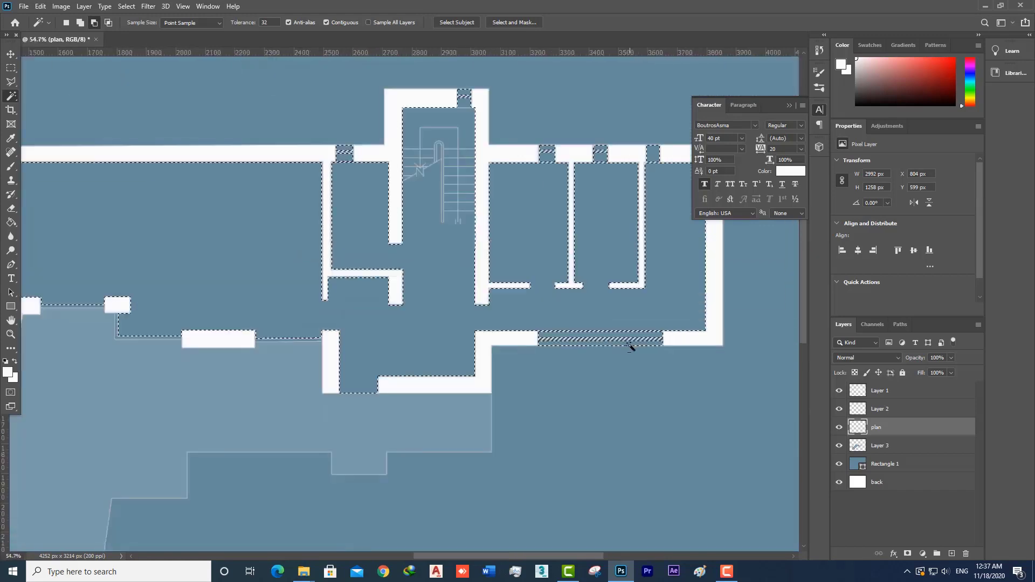
# Step: Add the thin glazing strips between the front wall pieces along the terrace to the selection
pyautogui.scroll(4, 323, 270)
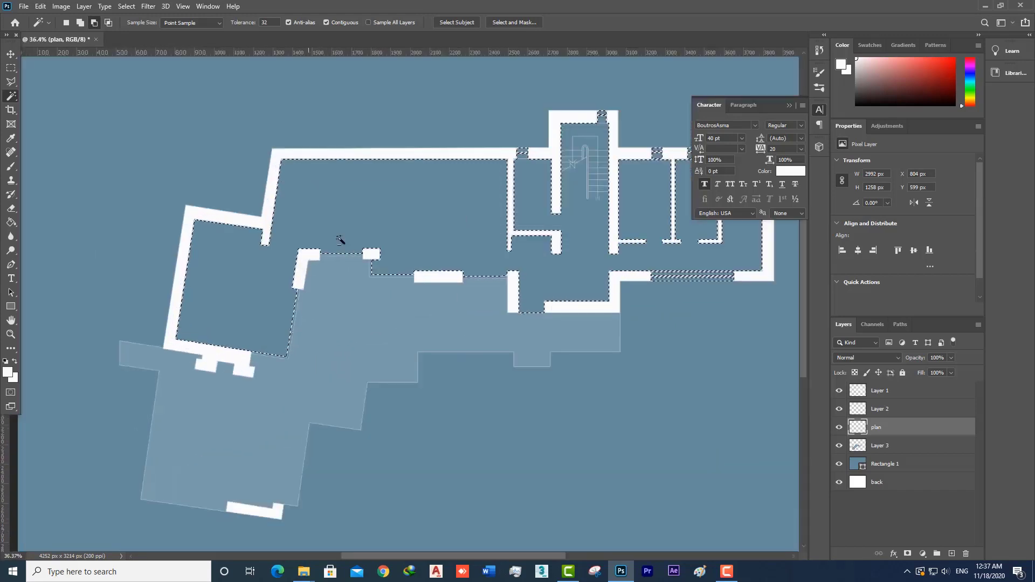
pyautogui.scroll(1, 581, 305)
pyautogui.scroll(2, 581, 305)
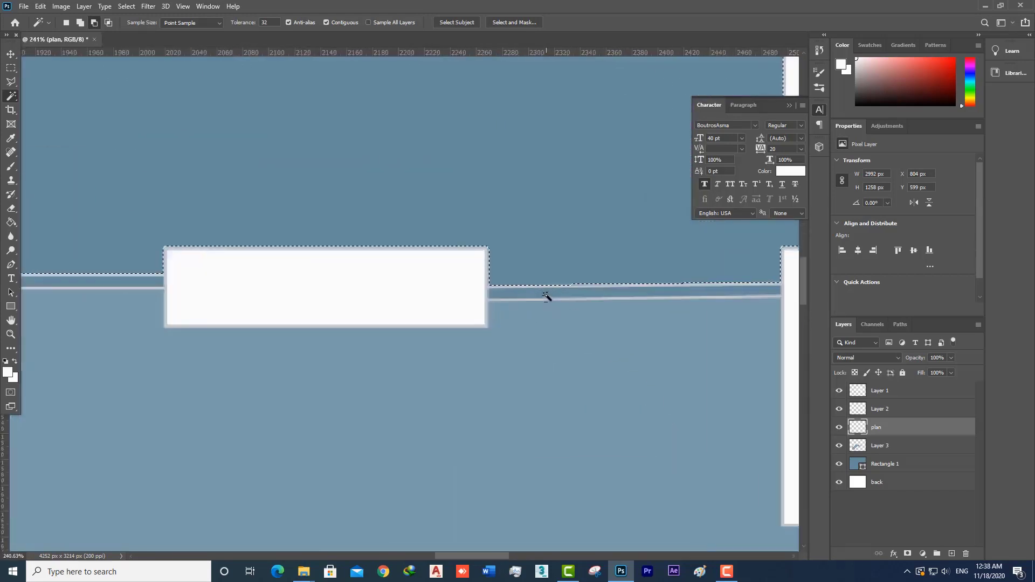
pyautogui.hscroll(-10, 385, 365)
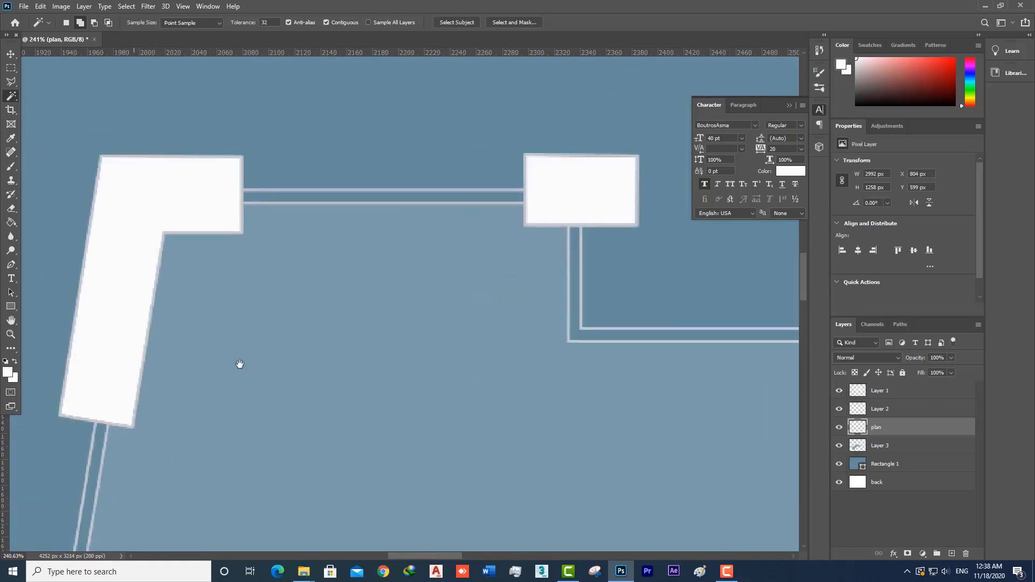
pyautogui.click(494, 232)
pyautogui.moveTo(344, 486); pyautogui.dragTo(390, 198)
pyautogui.click(369, 232)
pyautogui.scroll(-1, 369, 232)
pyautogui.scroll(-4, 369, 232)
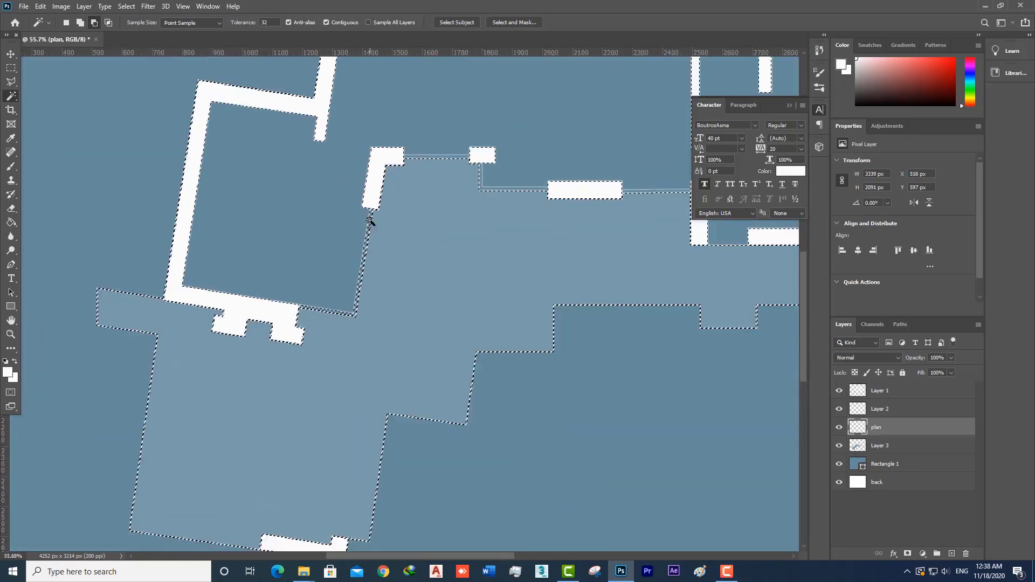
pyautogui.click(358, 272)
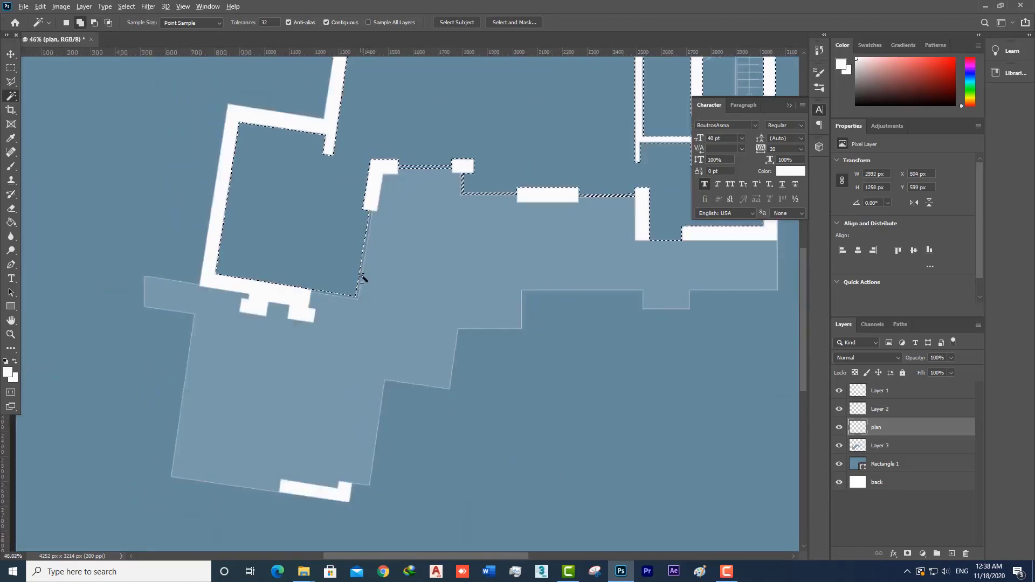
# Step: Add the thin glazing strip around the west room's terrace-side corner to the selection
pyautogui.scroll(4, 347, 310)
pyautogui.scroll(2, 358, 295)
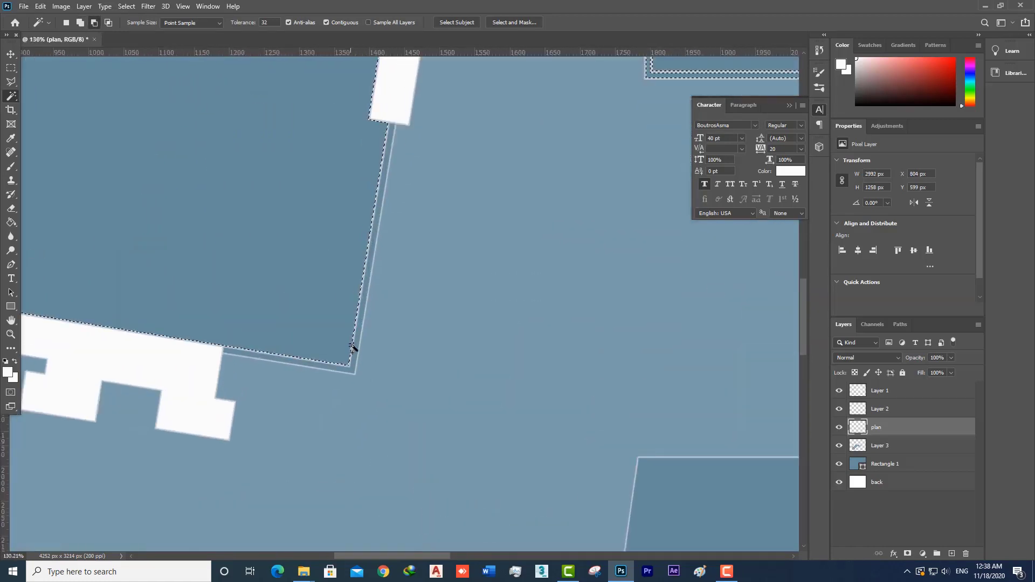
pyautogui.keyDown('shift'); pyautogui.click(358, 340); pyautogui.keyUp('shift')
# Step: Create a new layer directly above the plan layer, keeping the interior selection active
pyautogui.scroll(-5, 358, 341)
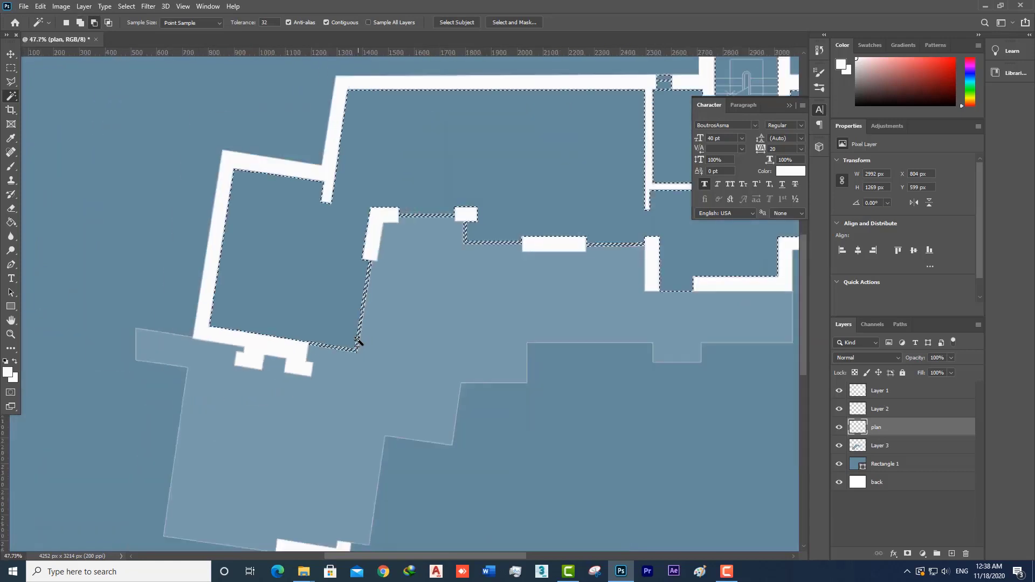
pyautogui.scroll(1, 371, 344)
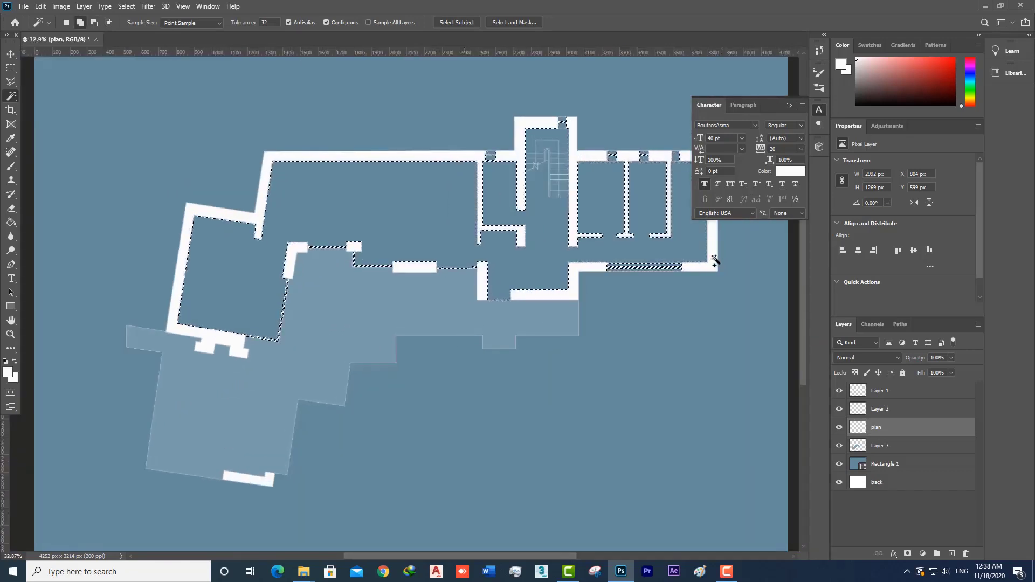
pyautogui.click(951, 554)
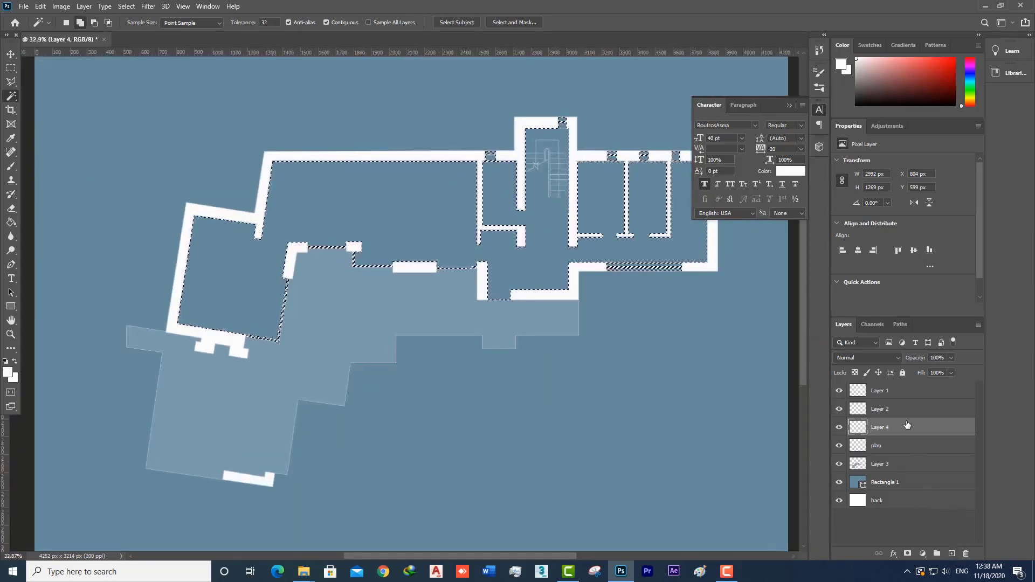
# Step: Move the new layer beneath the plan layer and set the foreground color to a darker shade of the background blue, 35697f
pyautogui.moveTo(905, 429); pyautogui.dragTo(906, 453)
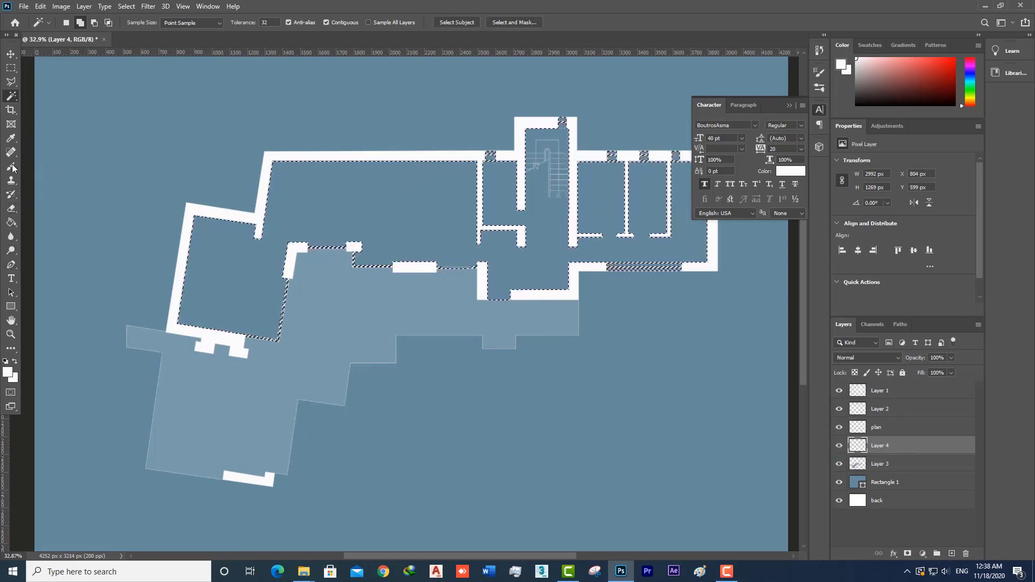
pyautogui.click(10, 138)
pyautogui.click(100, 133)
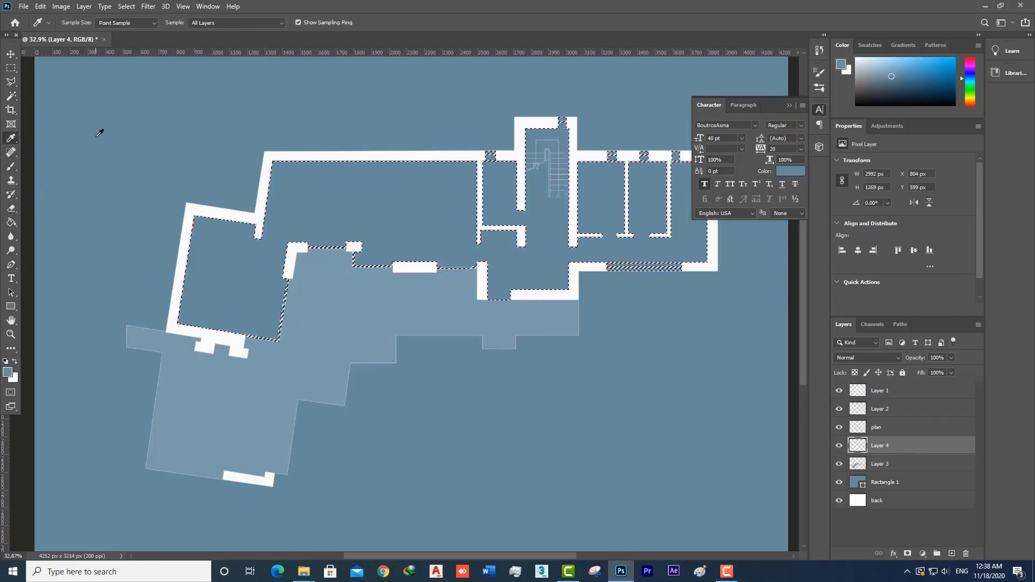
pyautogui.click(8, 372)
pyautogui.moveTo(598, 297); pyautogui.dragTo(645, 297)
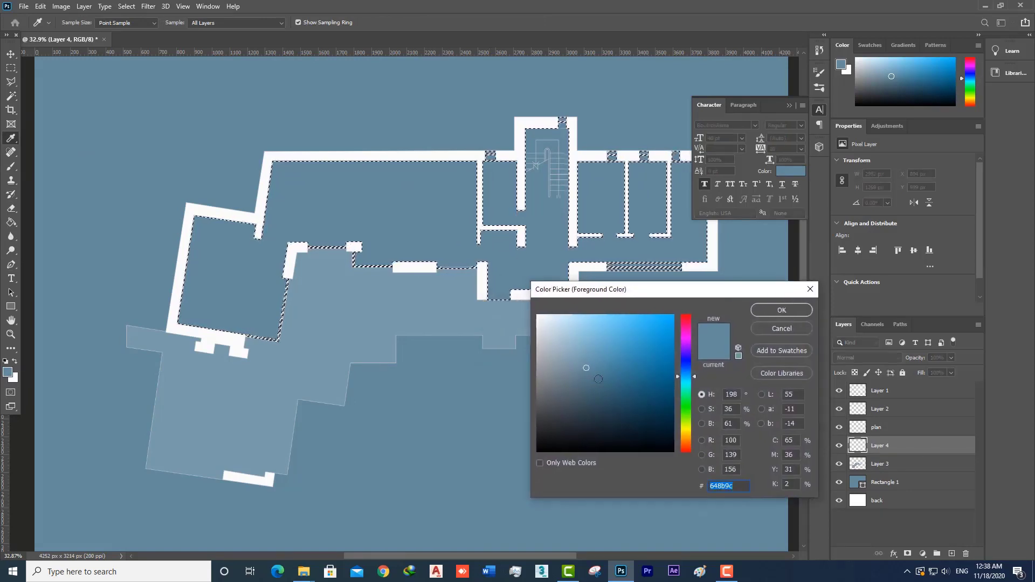
pyautogui.moveTo(601, 376); pyautogui.dragTo(606, 371)
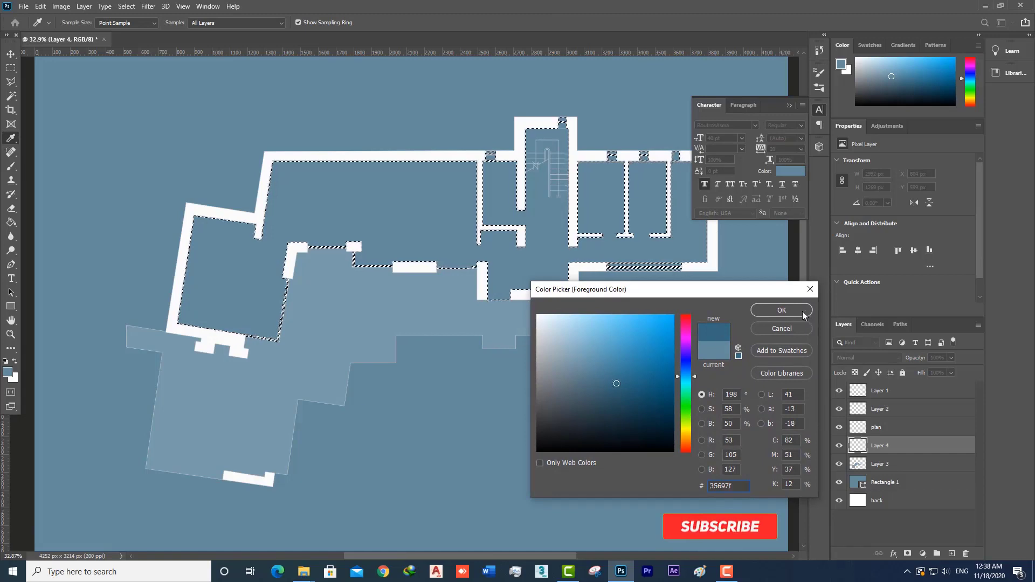
pyautogui.press('Return')
# Step: Fill the interior selection with the dark blue foreground color and set the floor layer's opacity to 97%
pyautogui.click(11, 222)
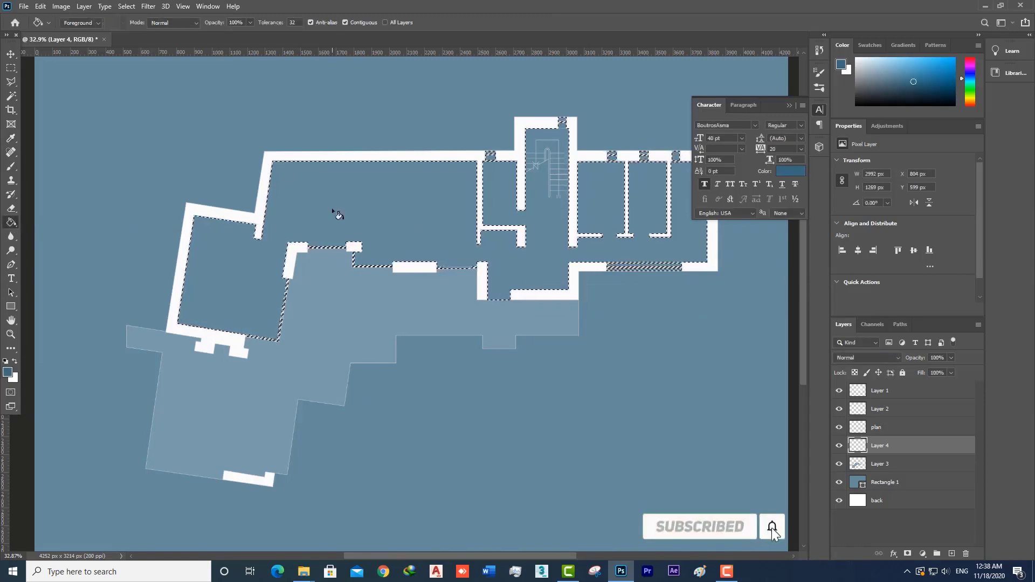
pyautogui.click(332, 210)
pyautogui.scroll(-3, 323, 237)
pyautogui.scroll(3, 481, 238)
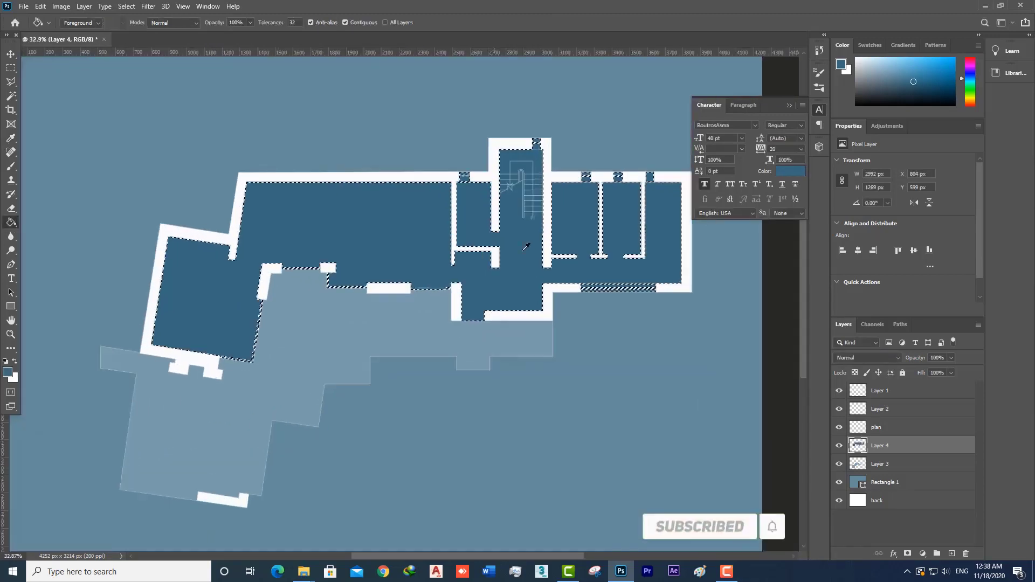
pyautogui.click(950, 372)
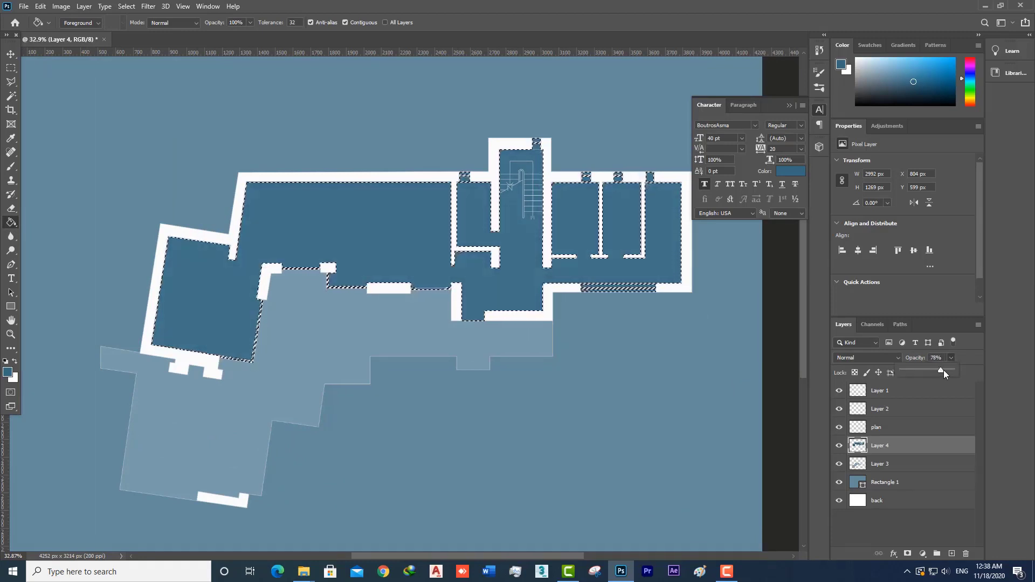
pyautogui.moveTo(951, 371); pyautogui.dragTo(950, 370)
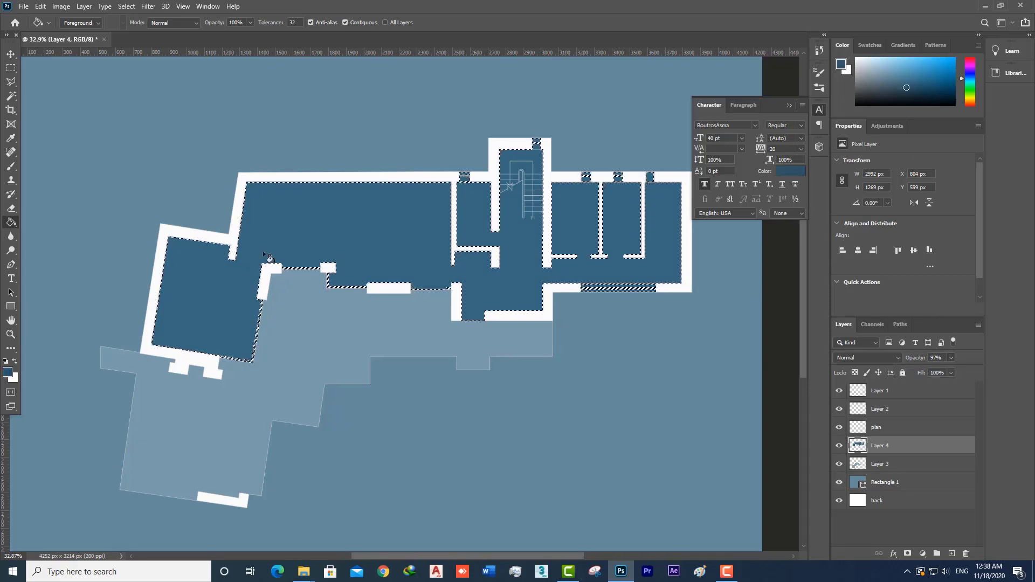
# Step: Refill the interior floor selection with a deeper, darker blue and set its layer opacity to 74%
pyautogui.click(293, 231)
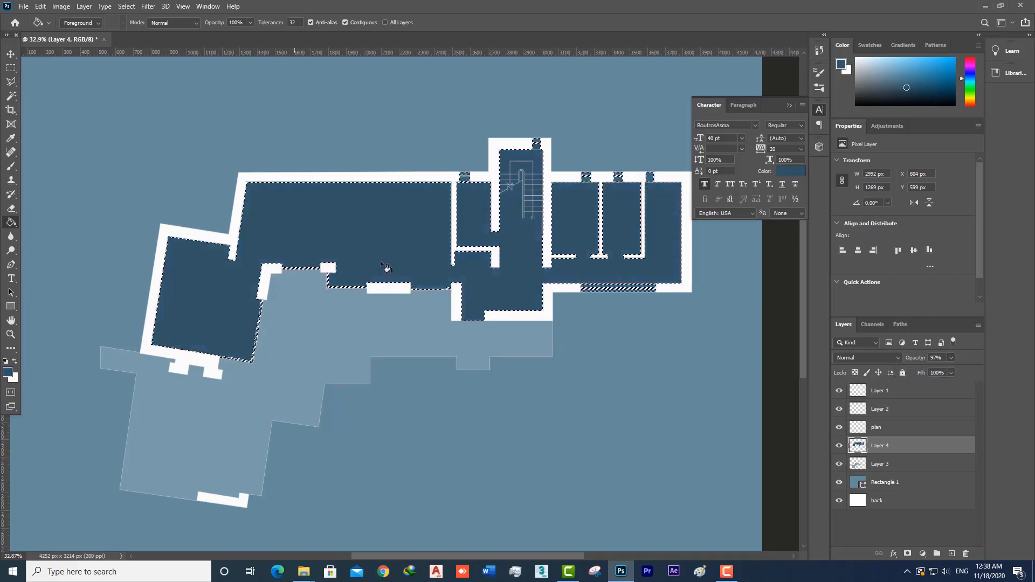
pyautogui.click(951, 358)
pyautogui.moveTo(943, 371); pyautogui.dragTo(940, 370)
pyautogui.scroll(-5, 298, 293)
pyautogui.scroll(2, 425, 283)
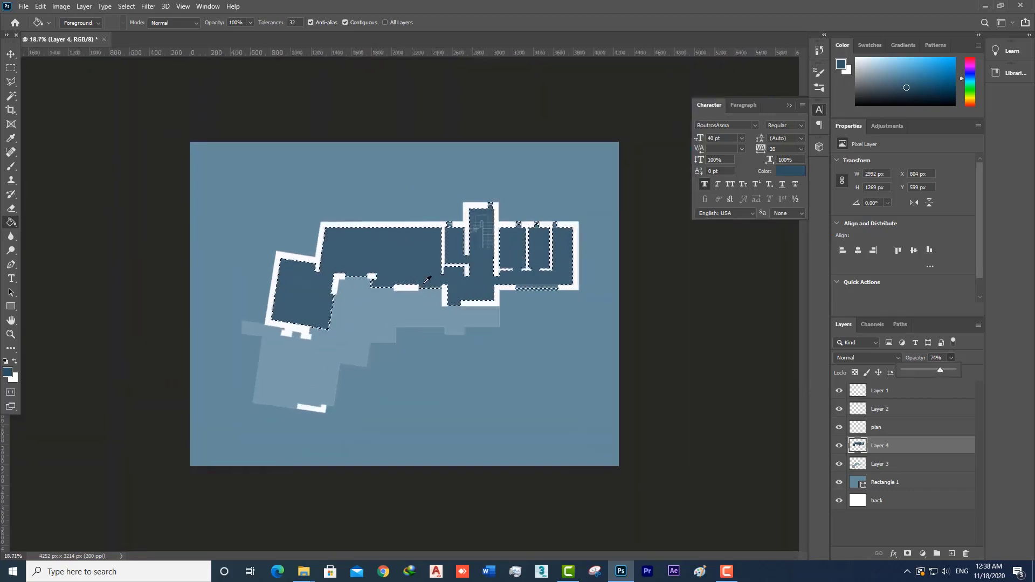
# Step: Clear the selection around the interior floor
pyautogui.hotkey('ctrl', 'd')
pyautogui.scroll(-1, 428, 280)
pyautogui.scroll(2, 452, 279)
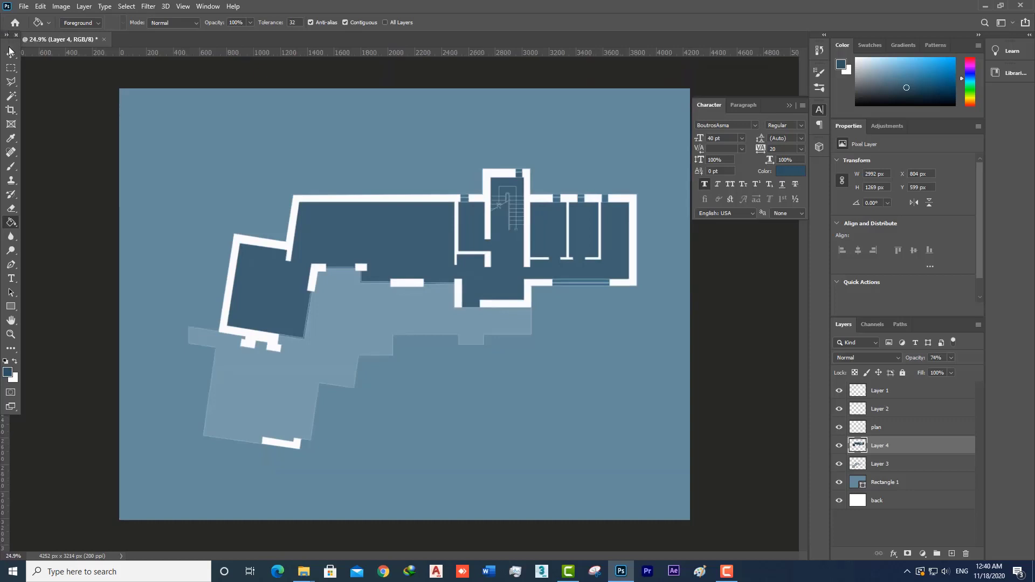
# Step: Create a new layer above Layer 1, at the top of the layer stack
pyautogui.click(10, 52)
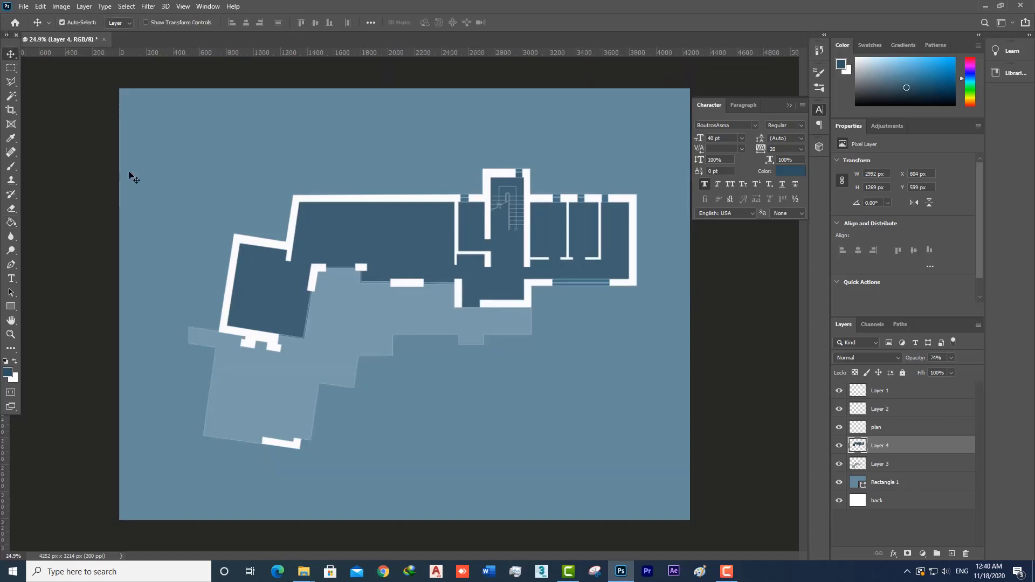
pyautogui.scroll(-2, 348, 298)
pyautogui.scroll(3, 383, 310)
pyautogui.click(921, 398)
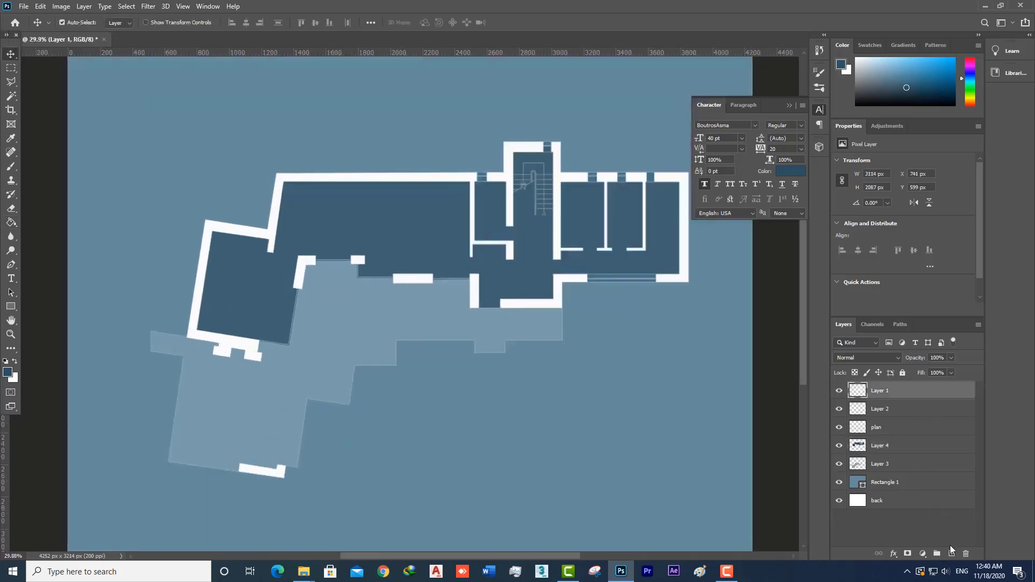
pyautogui.click(951, 553)
# Step: Add the room number 1 as white 30 pt text in the entrance hall below the stairs
pyautogui.click(10, 278)
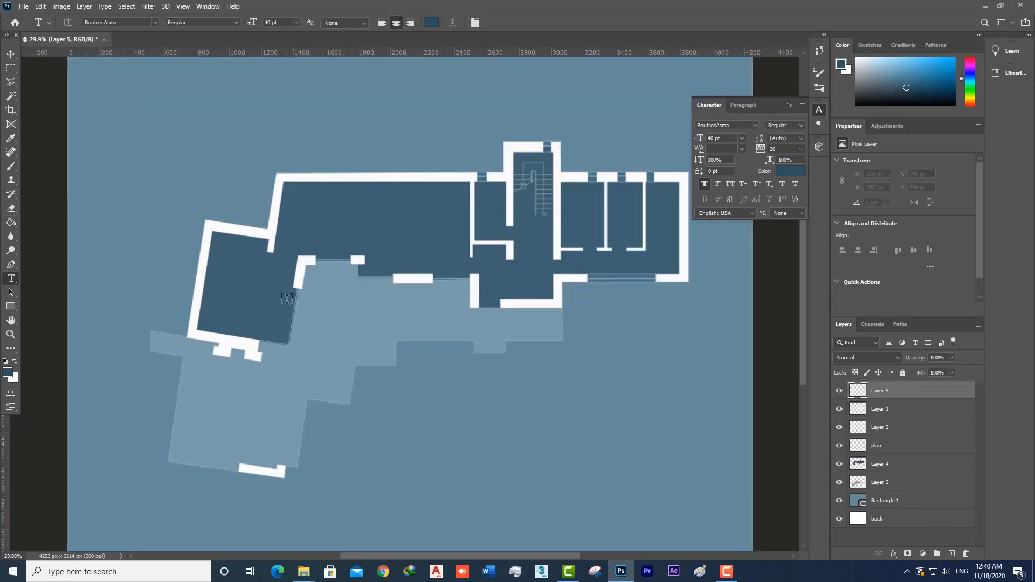
pyautogui.scroll(-1, 254, 358)
pyautogui.scroll(2, 270, 370)
pyautogui.scroll(3, 323, 360)
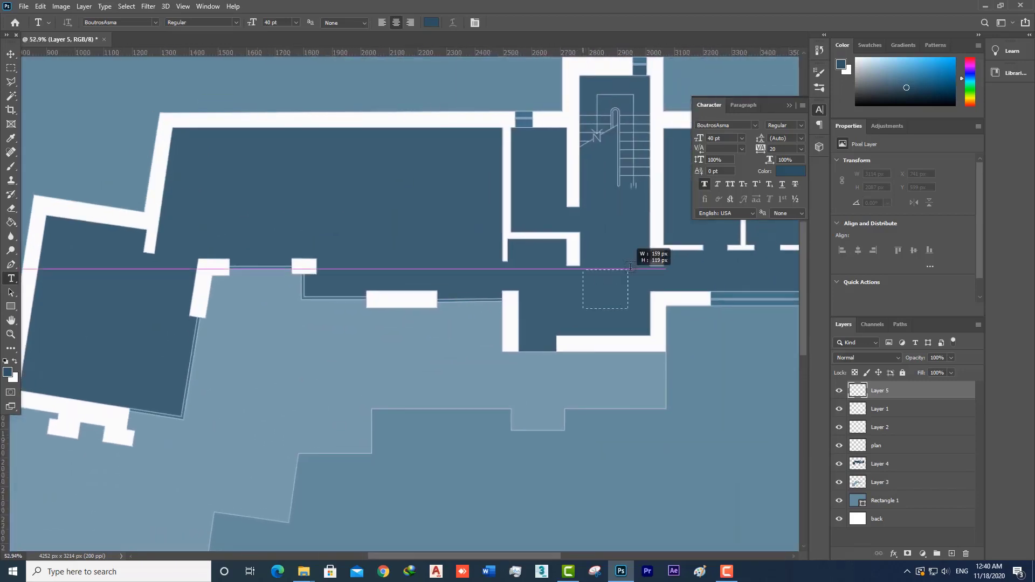
pyautogui.click(615, 304)
pyautogui.write('1')
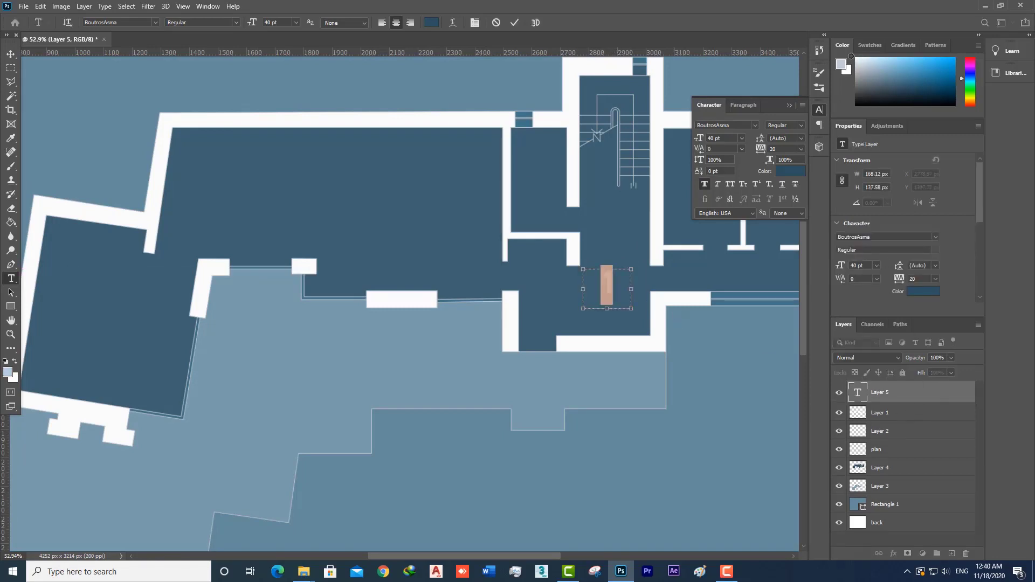
pyautogui.hotkey('alt', 'BackSpace')
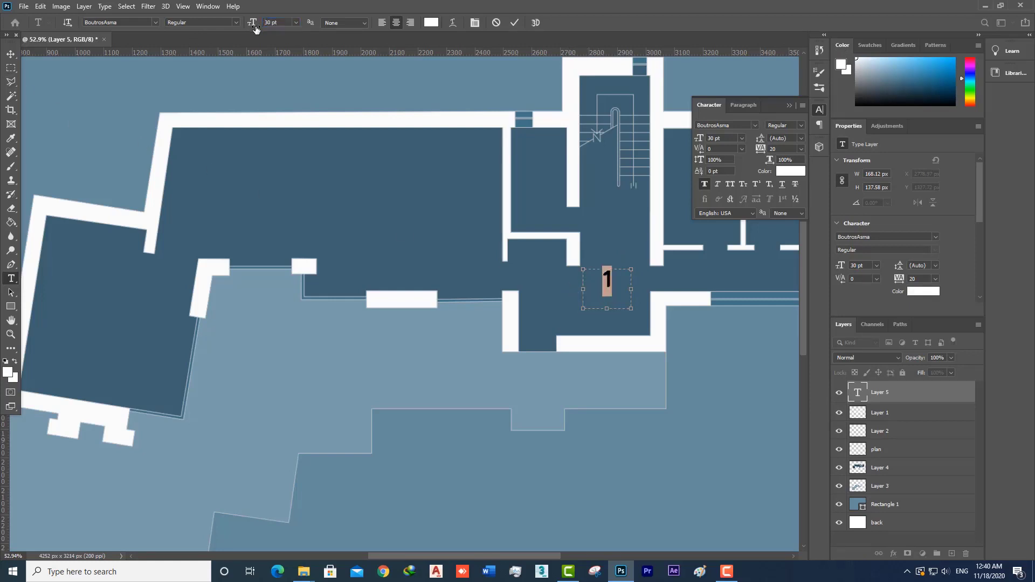
pyautogui.click(10, 54)
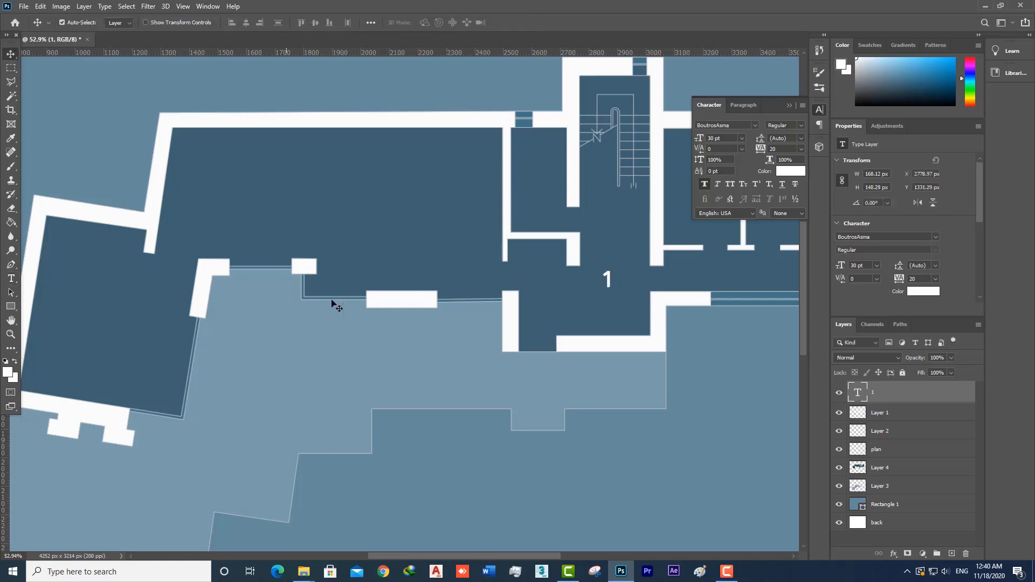
# Step: Copy the number 1 label into the large main room and change the copy's text to 2
pyautogui.scroll(-2, 335, 300)
pyautogui.scroll(3, 552, 295)
pyautogui.moveTo(527, 307); pyautogui.dragTo(265, 264)
pyautogui.click(10, 279)
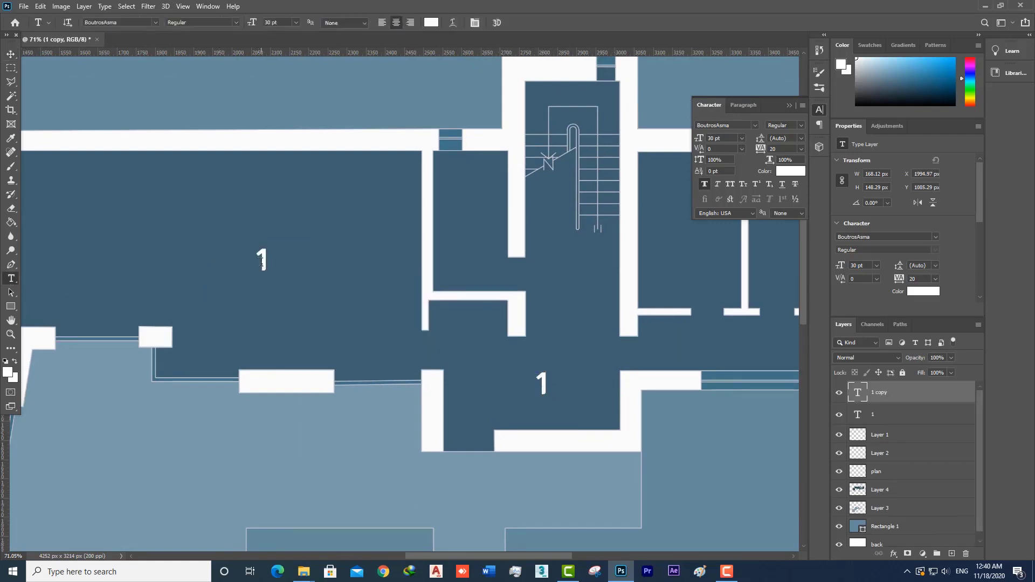
pyautogui.doubleClick(261, 259)
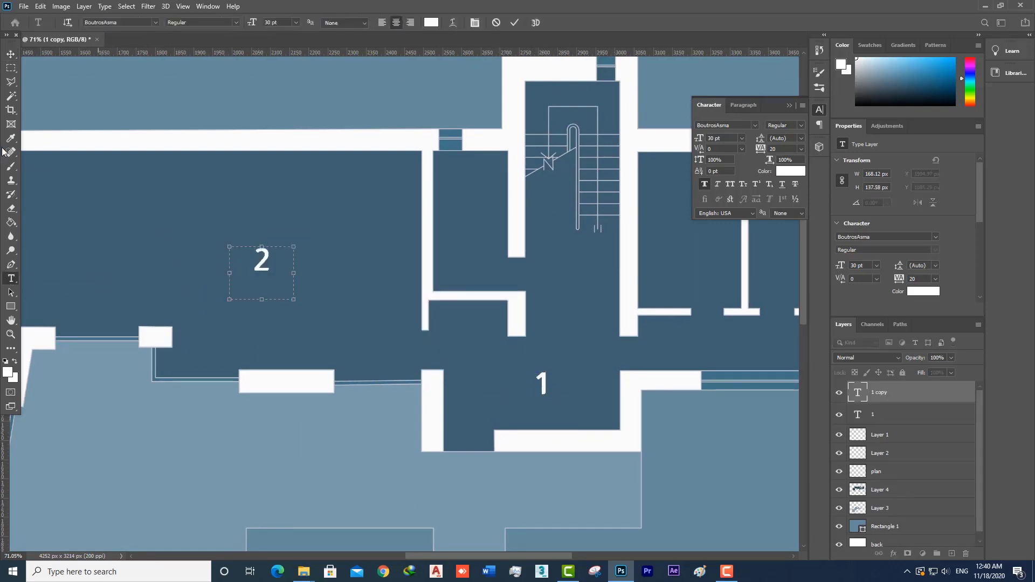
pyautogui.click(11, 53)
# Step: Copy the number 2 label into the angled west room and change the copy's text to 3
pyautogui.scroll(-5, 366, 274)
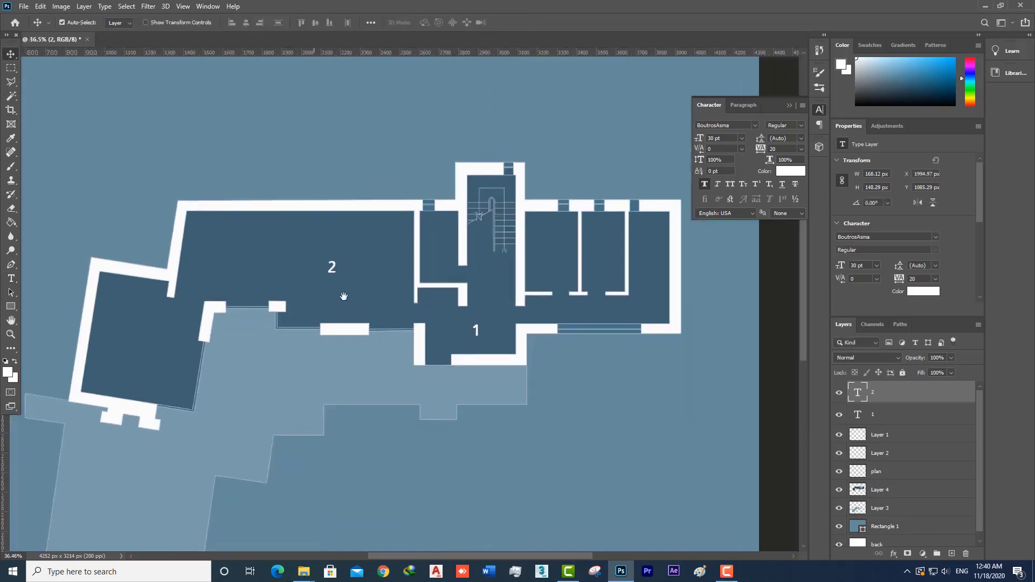
pyautogui.moveTo(398, 254); pyautogui.dragTo(204, 333)
pyautogui.click(11, 278)
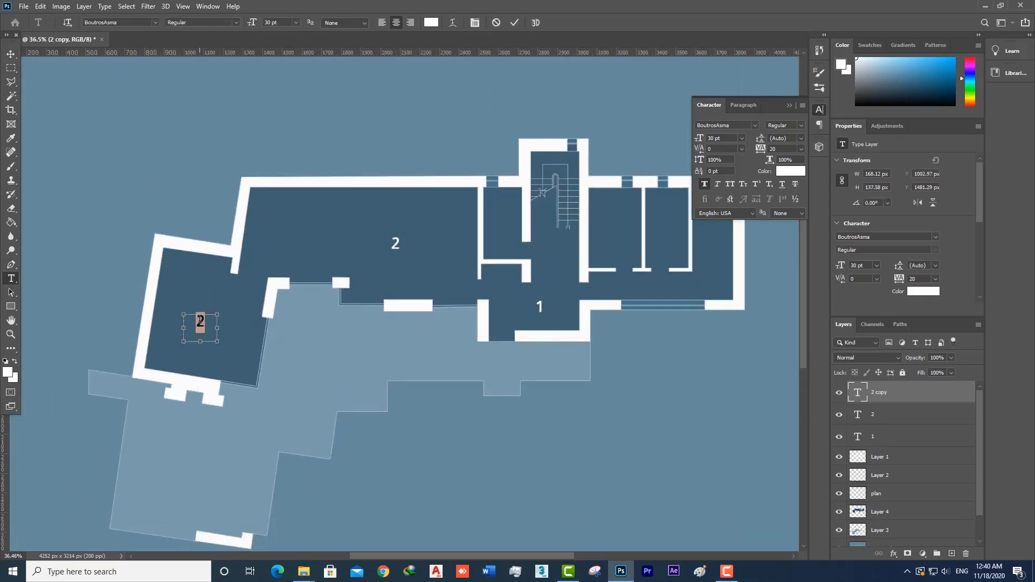
pyautogui.click(11, 54)
# Step: Copy the number 3 label into the small room just west of the stairs and change the copy's text to 4
pyautogui.moveTo(201, 330); pyautogui.dragTo(614, 235)
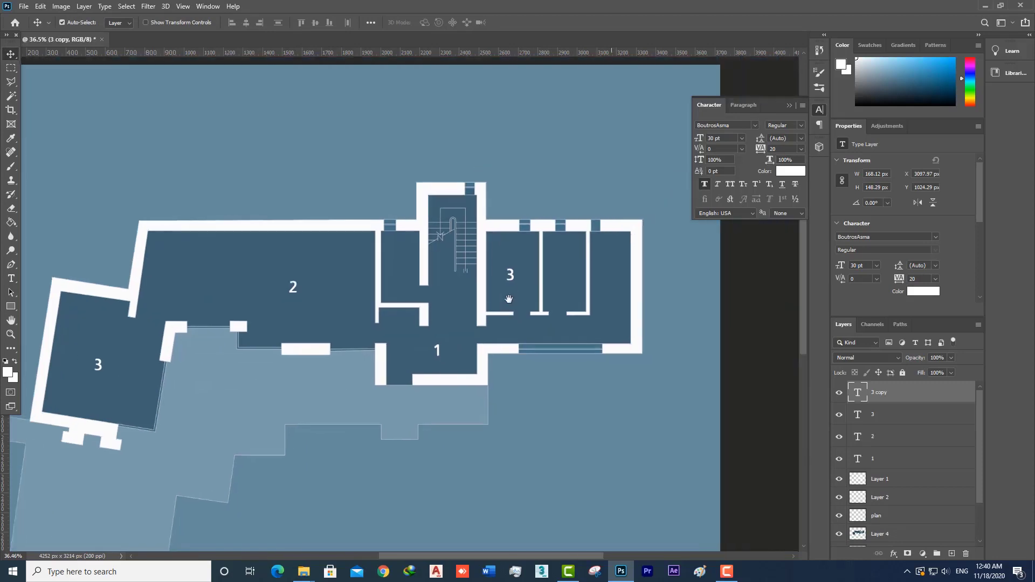
pyautogui.scroll(2, 506, 275)
pyautogui.moveTo(511, 272); pyautogui.dragTo(363, 272)
pyautogui.press('t')
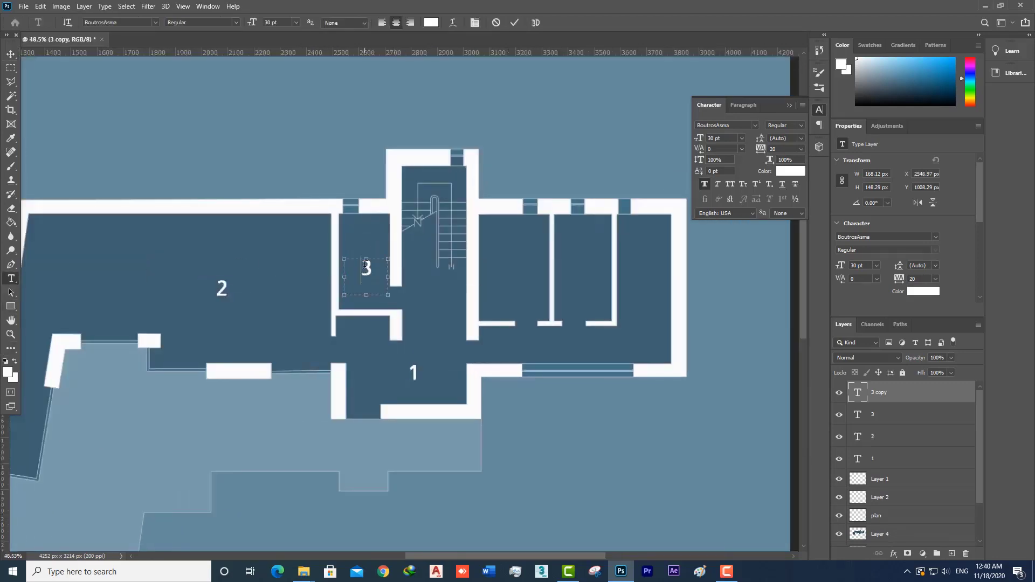
pyautogui.doubleClick(366, 266)
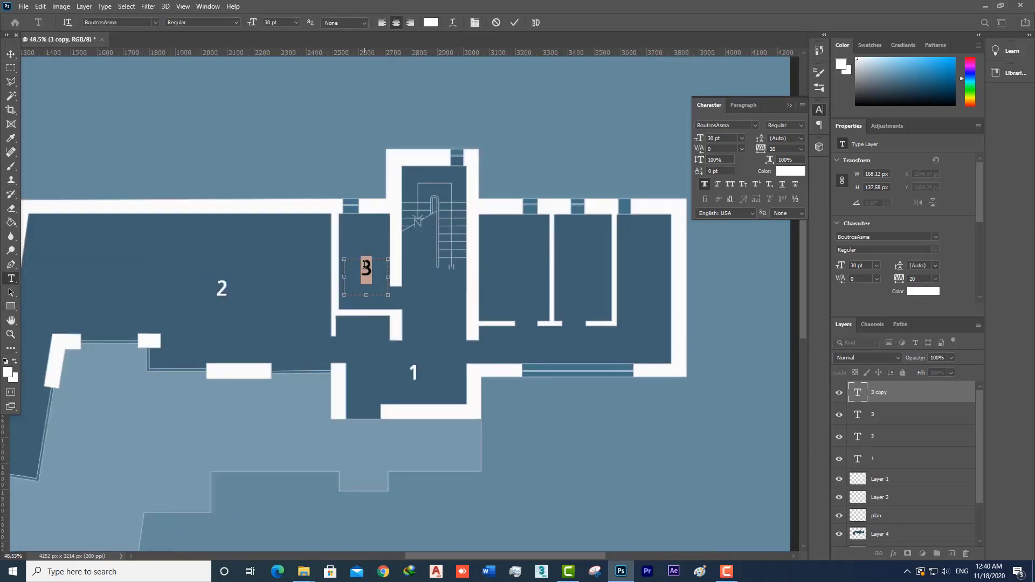
pyautogui.click(11, 67)
pyautogui.click(10, 53)
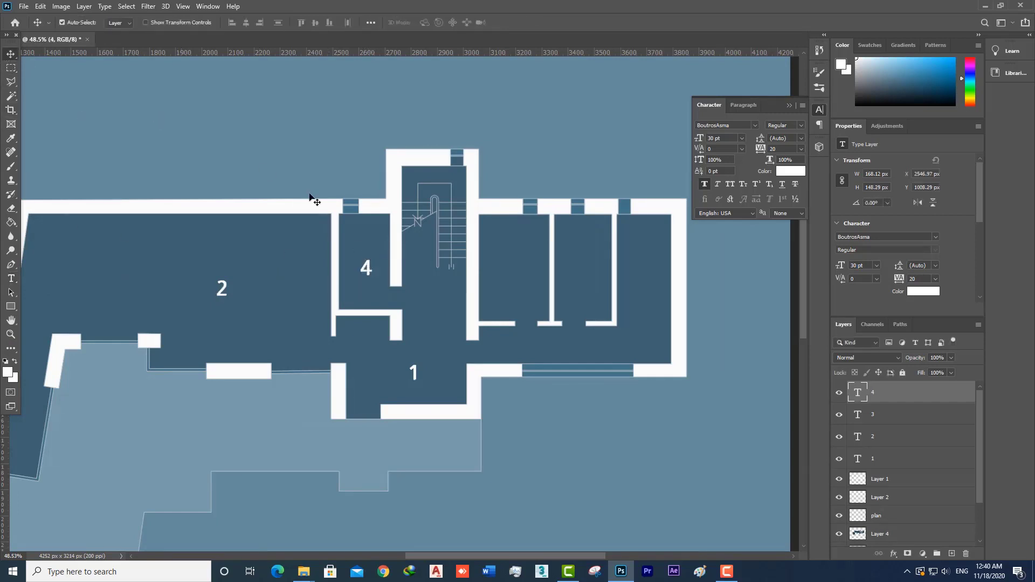
# Step: Copy the number 4 label into the first room east of the stairs and change the copy's text to 5
pyautogui.moveTo(370, 273); pyautogui.dragTo(519, 272)
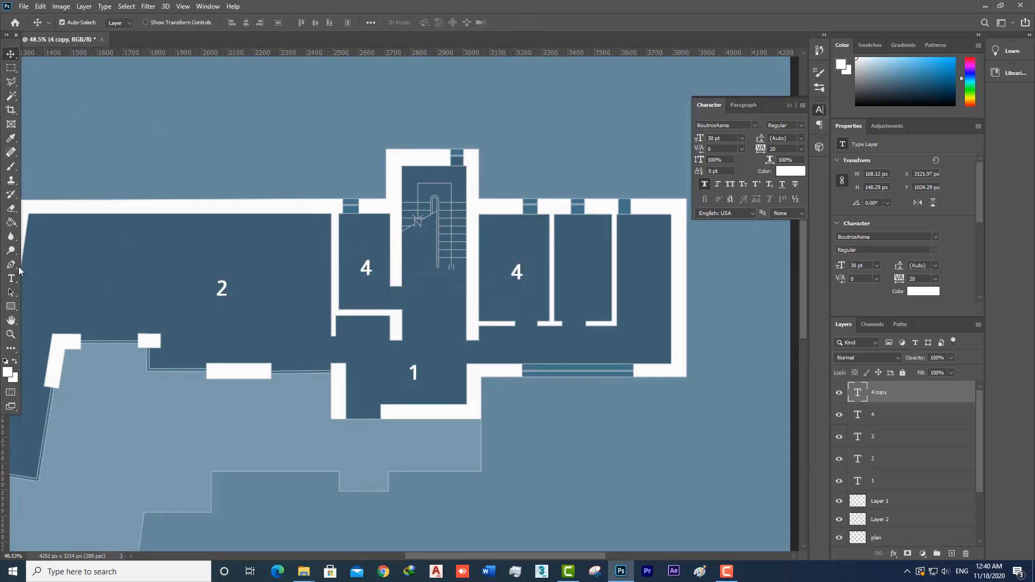
pyautogui.click(6, 279)
pyautogui.doubleClick(516, 271)
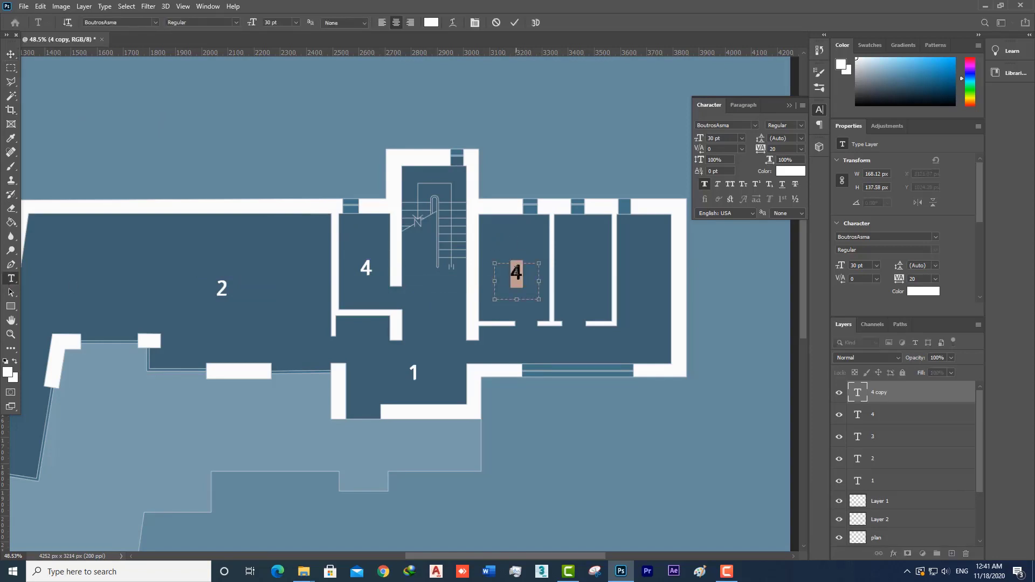
pyautogui.click(11, 55)
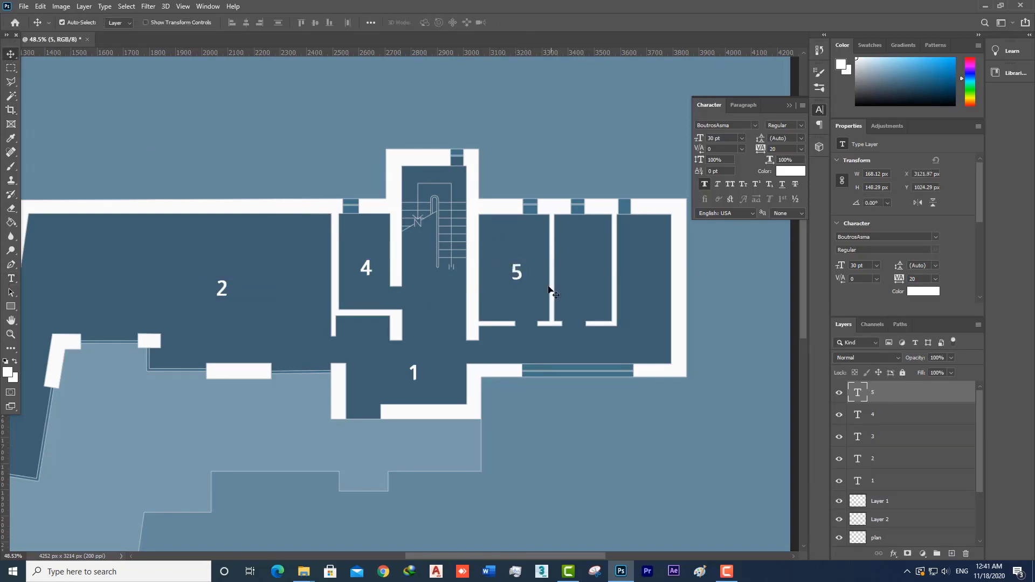
# Step: Copy the number 5 label into the middle room of the east wing and change the copy's text to 6
pyautogui.moveTo(521, 278); pyautogui.dragTo(583, 276)
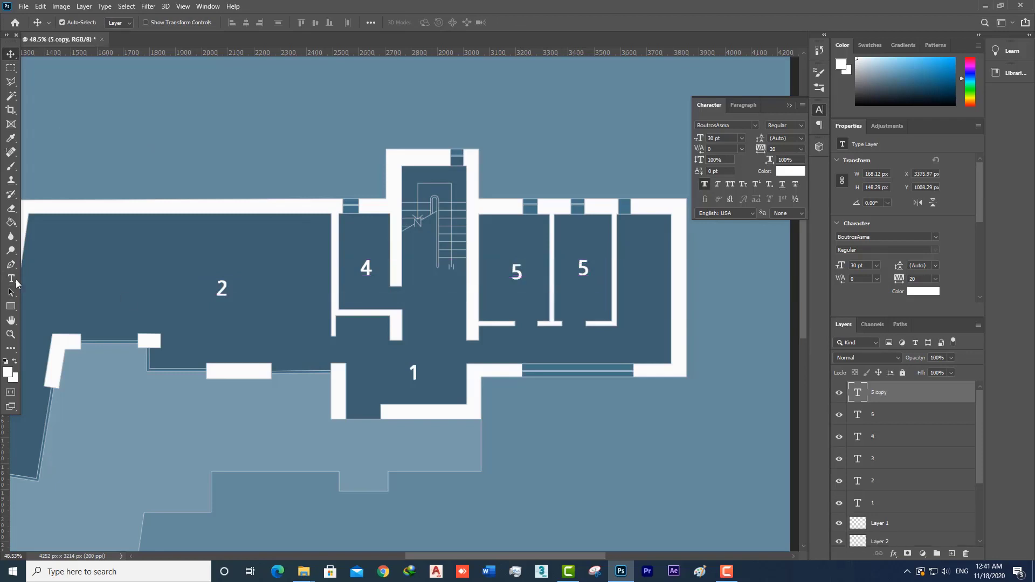
pyautogui.press('t')
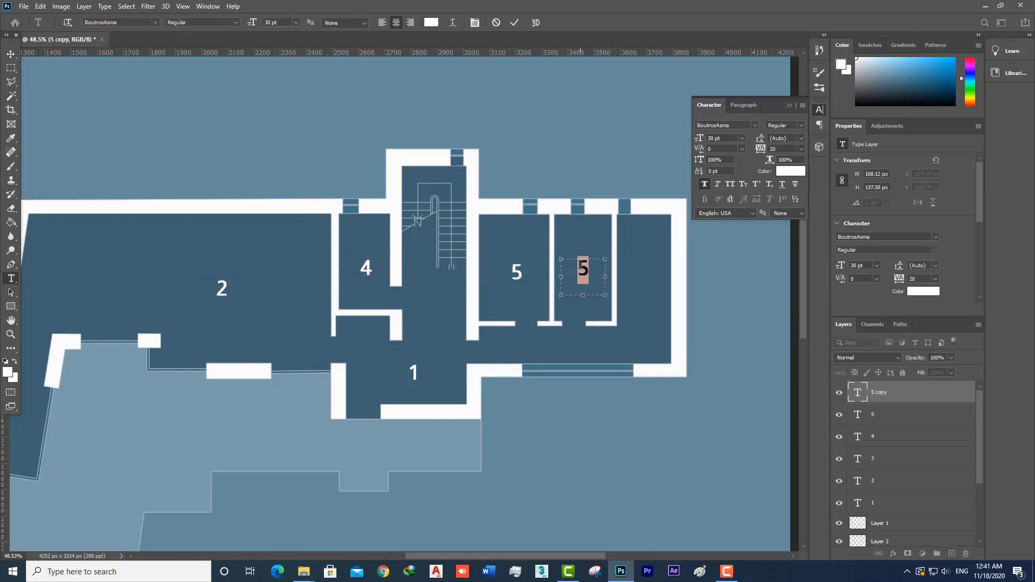
pyautogui.click(8, 55)
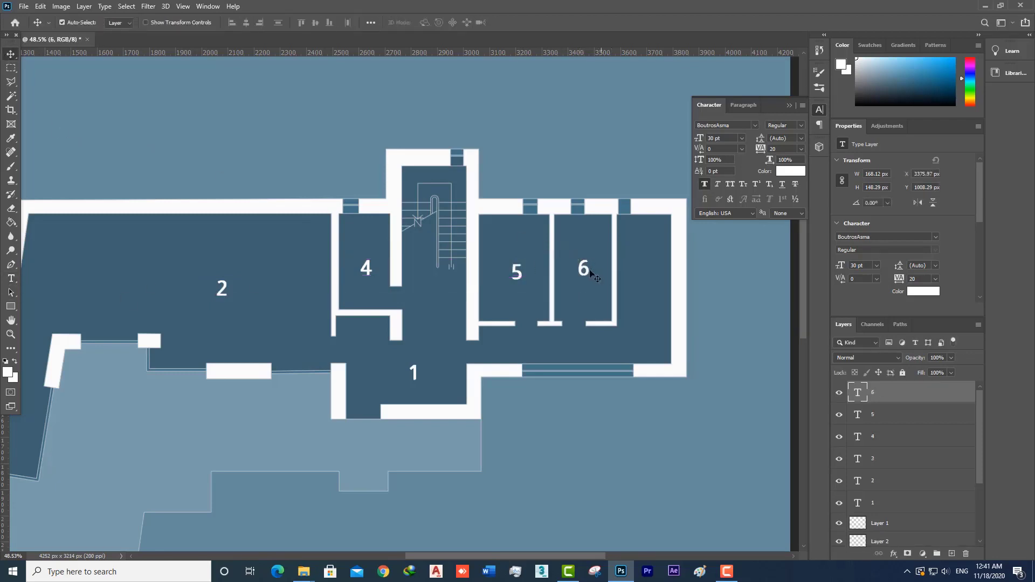
# Step: Copy the number 6 label into the easternmost room, change its text to 7 and center it between the walls
pyautogui.moveTo(586, 272); pyautogui.dragTo(642, 272)
pyautogui.press('t')
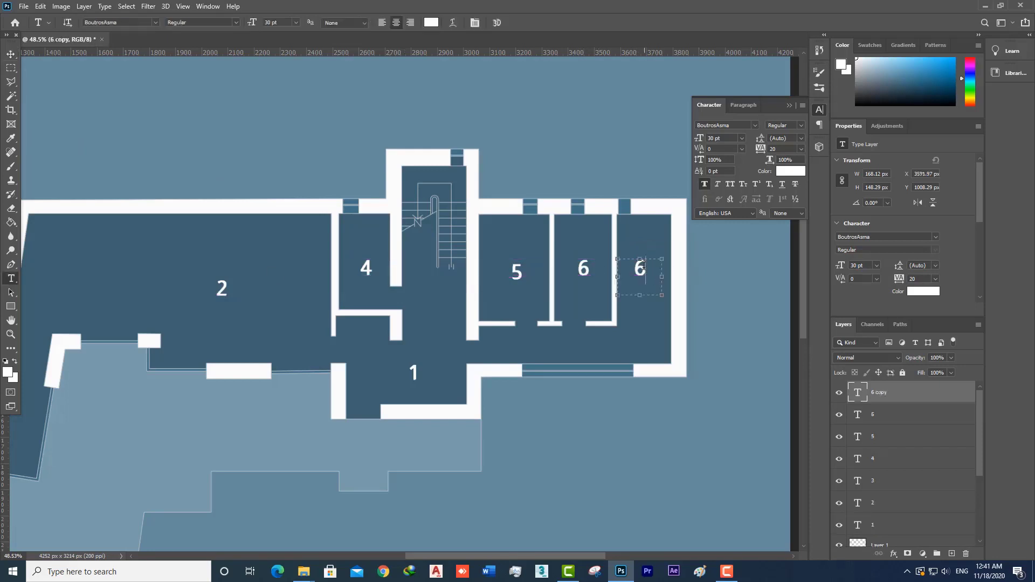
pyautogui.doubleClick(643, 266)
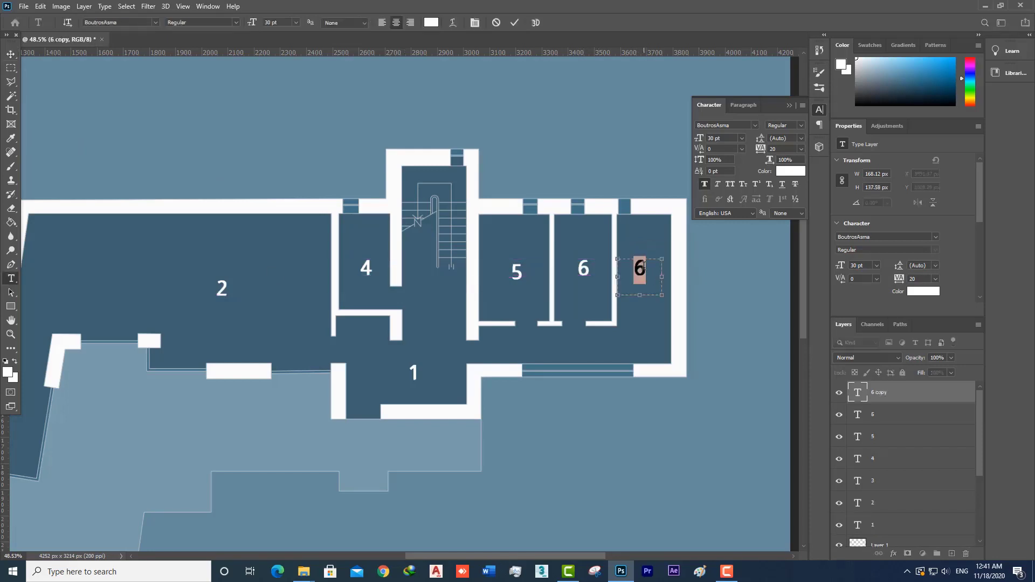
pyautogui.write('7')
pyautogui.click(10, 56)
pyautogui.moveTo(641, 271); pyautogui.dragTo(648, 272)
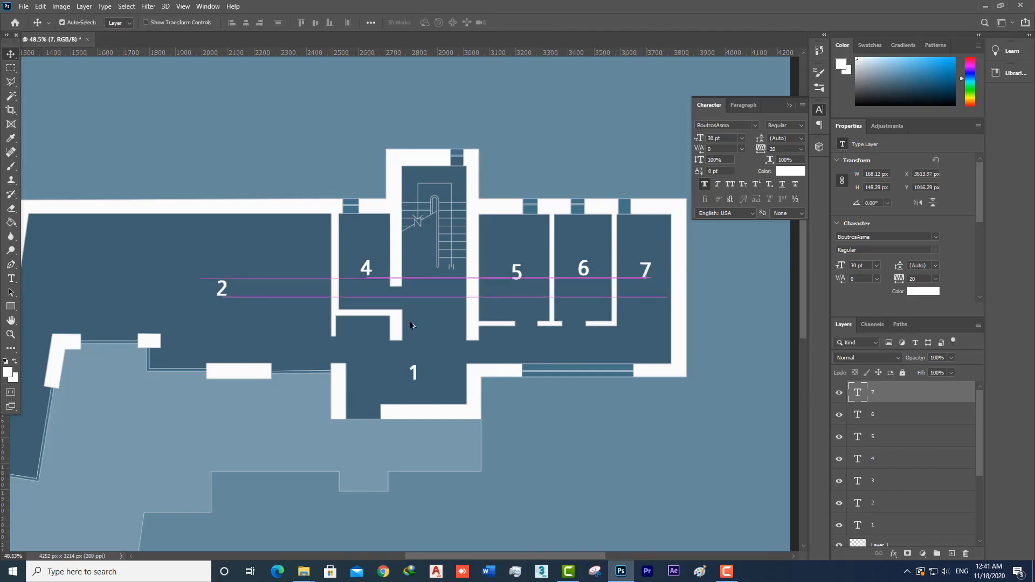
# Step: Merge all layers, from the number 7 label down to the back layer, into a single layer
pyautogui.scroll(-5, 409, 325)
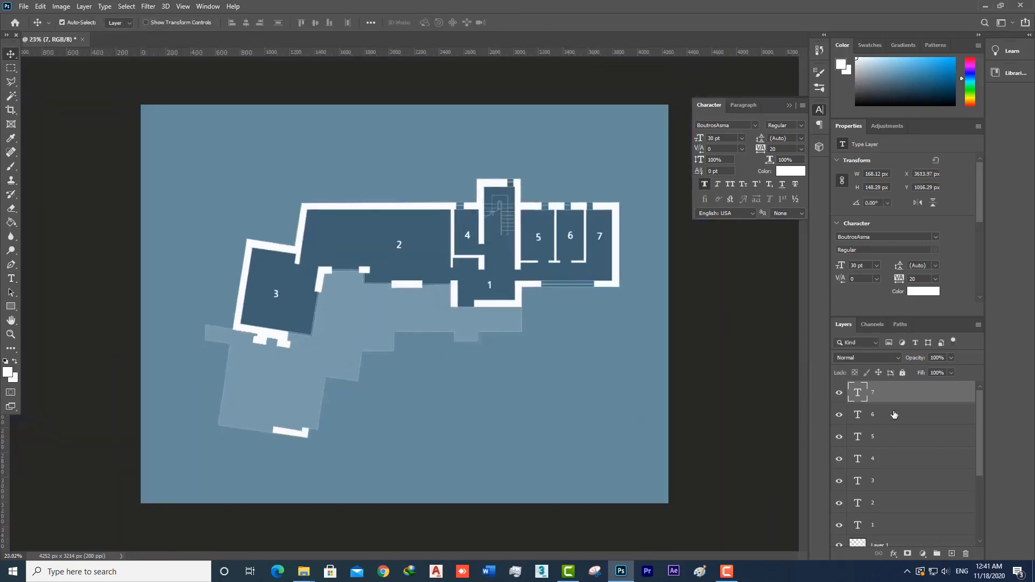
pyautogui.scroll(-3, 943, 480)
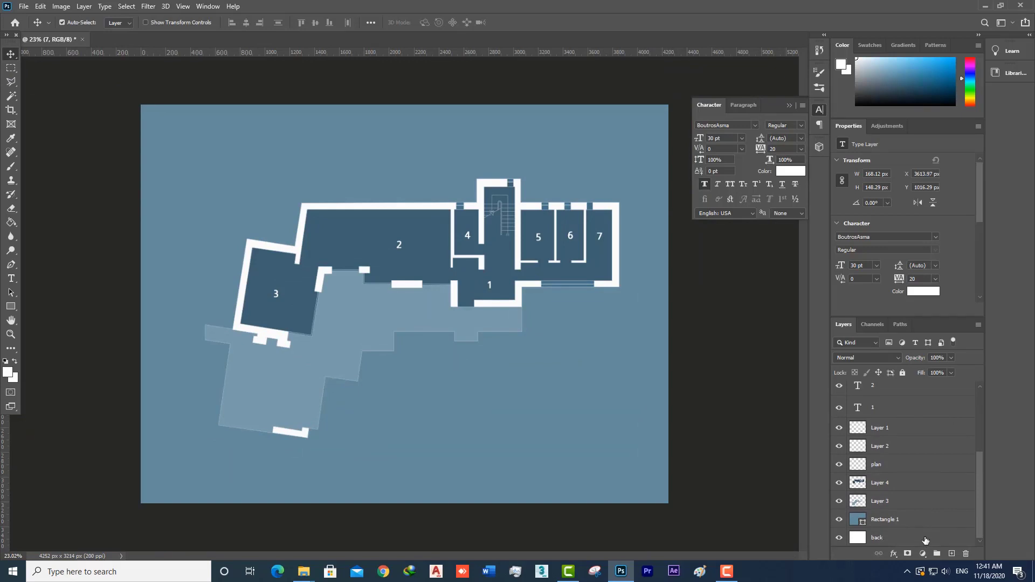
pyautogui.keyDown('shift'); pyautogui.click(925, 540); pyautogui.keyUp('shift')
pyautogui.rightClick(925, 540)
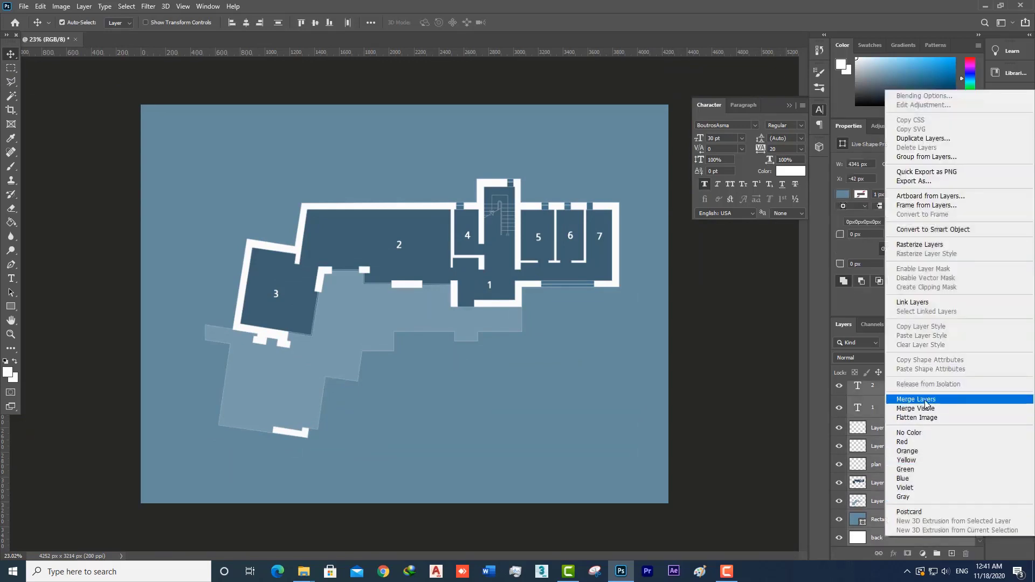
pyautogui.click(925, 402)
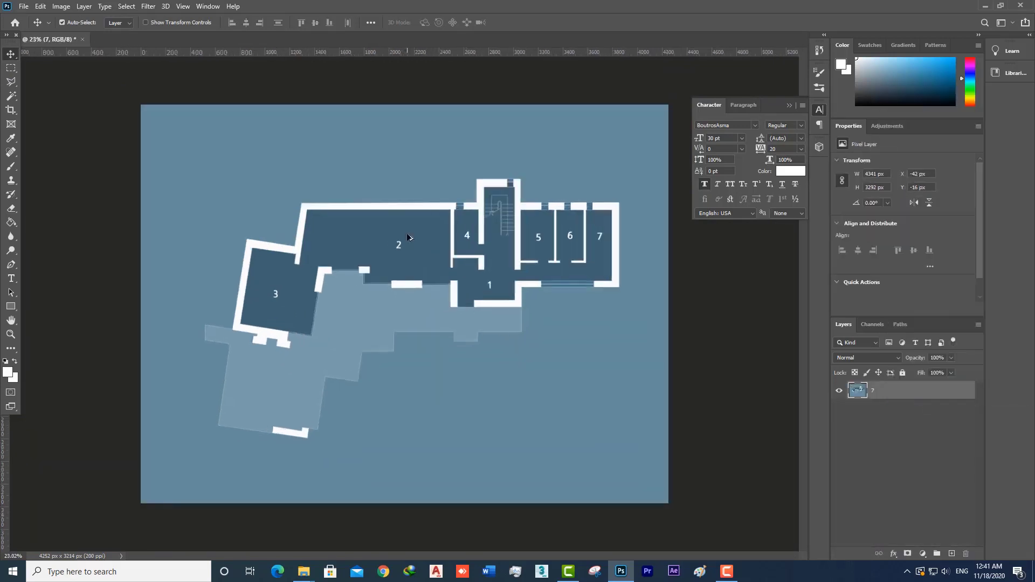
# Step: Open the Camera Raw filter on the merged plan layer and raise Contrast to +56
pyautogui.scroll(3, 408, 237)
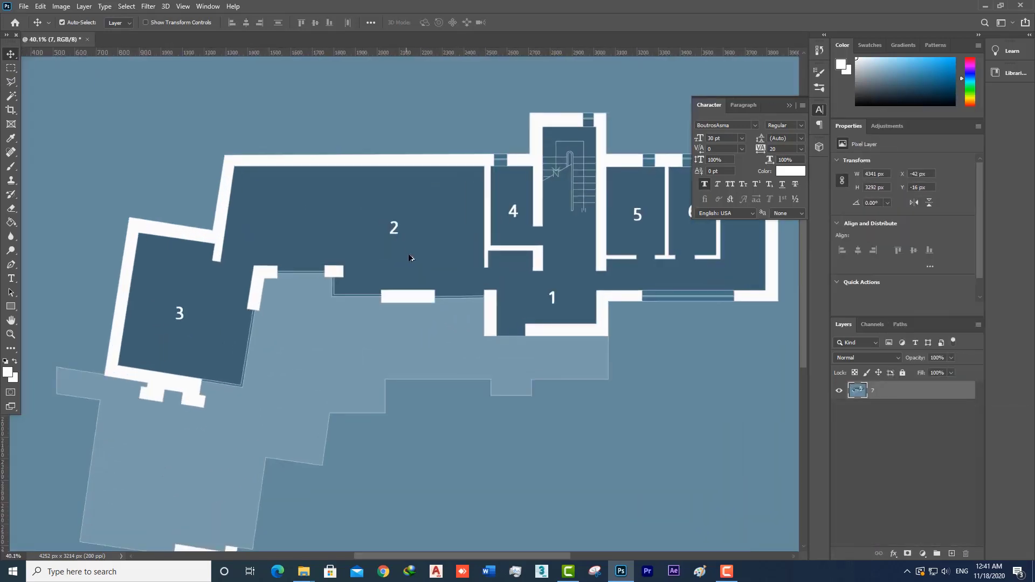
pyautogui.click(150, 7)
pyautogui.click(161, 73)
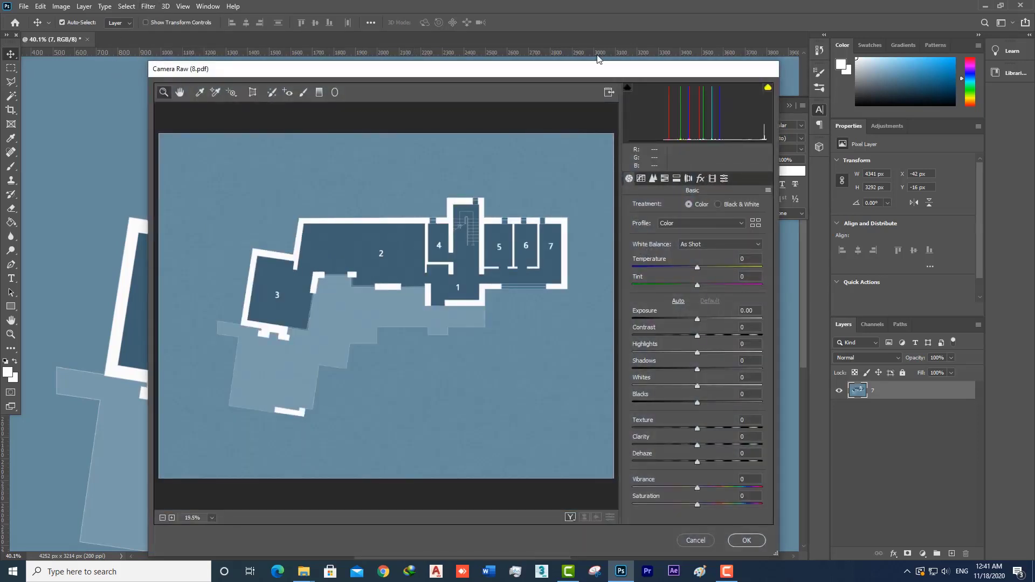
pyautogui.moveTo(599, 65); pyautogui.dragTo(809, 69)
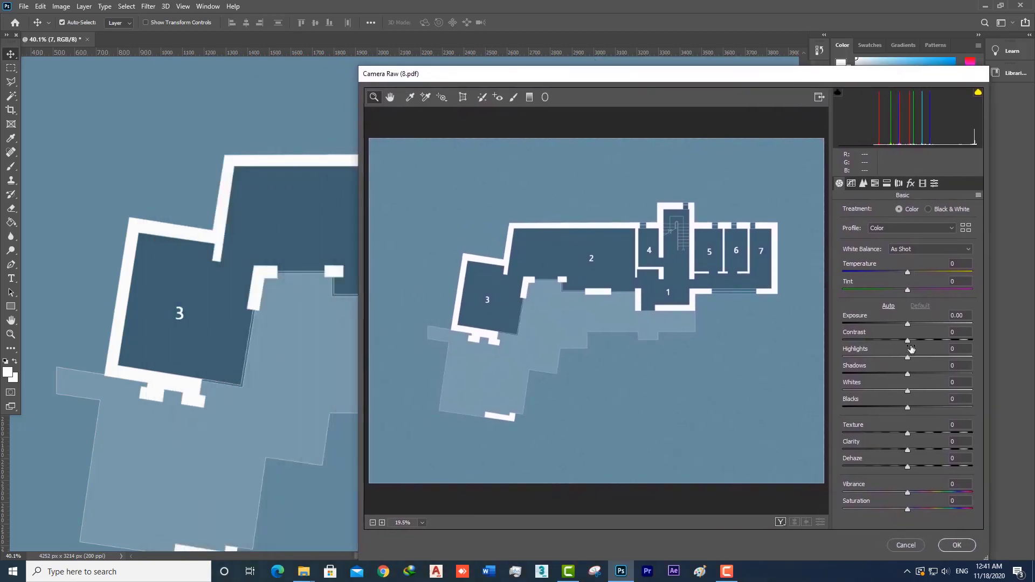
pyautogui.moveTo(907, 340); pyautogui.dragTo(943, 342)
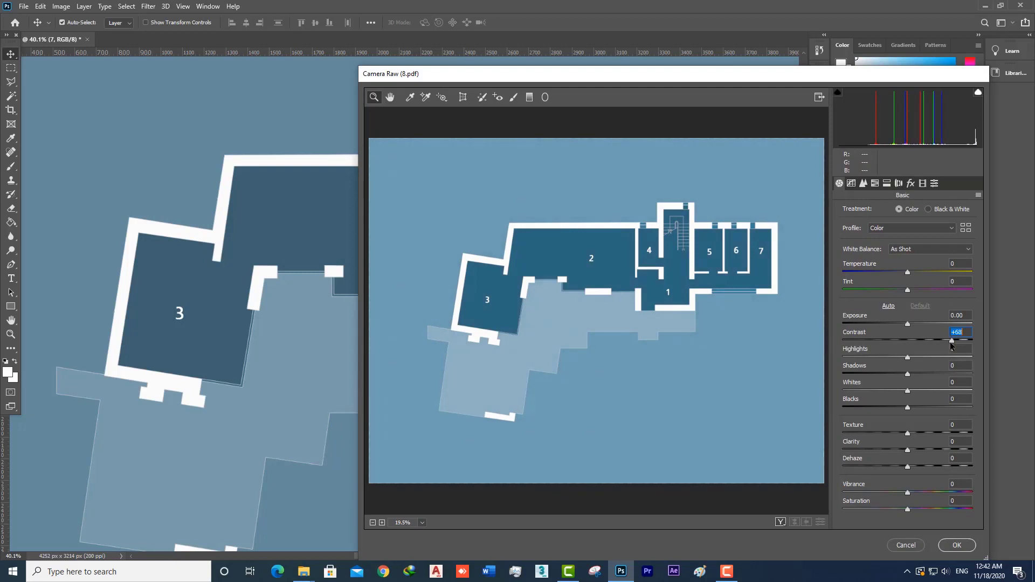
pyautogui.moveTo(951, 345); pyautogui.dragTo(942, 346)
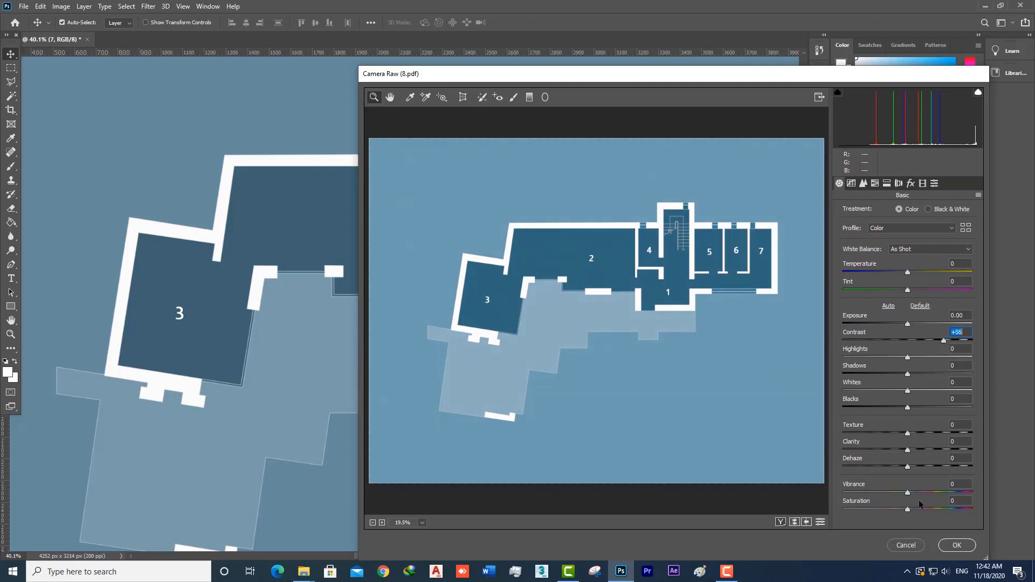
# Step: Set Saturation to -21, Clarity to +40 and Dehaze to +9, and apply the Camera Raw filter to the plan
pyautogui.moveTo(907, 510); pyautogui.dragTo(894, 508)
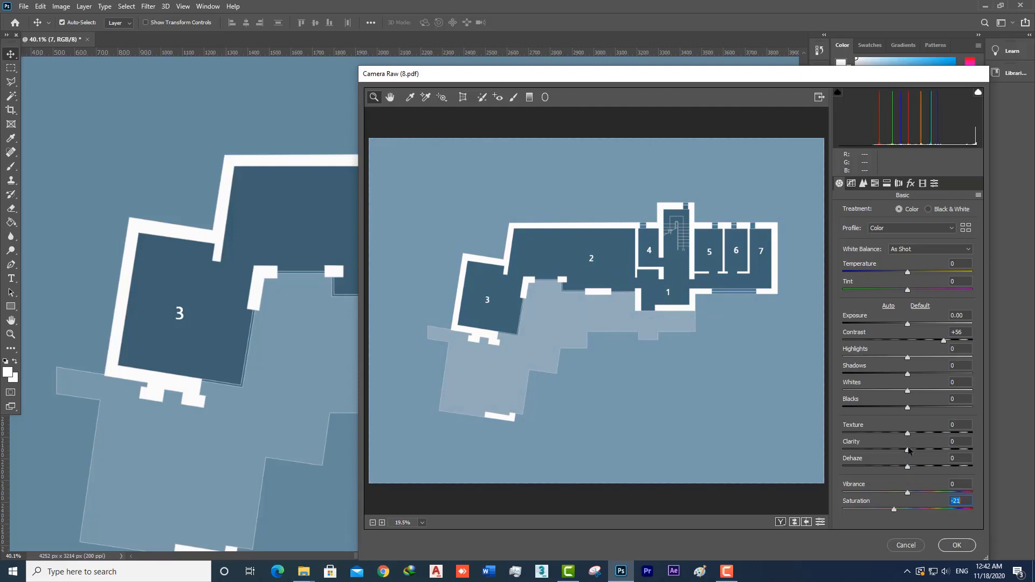
pyautogui.moveTo(907, 450)
pyautogui.mouseDown()
pyautogui.moveTo(937, 452)
pyautogui.moveTo(913, 464)
pyautogui.mouseUp()
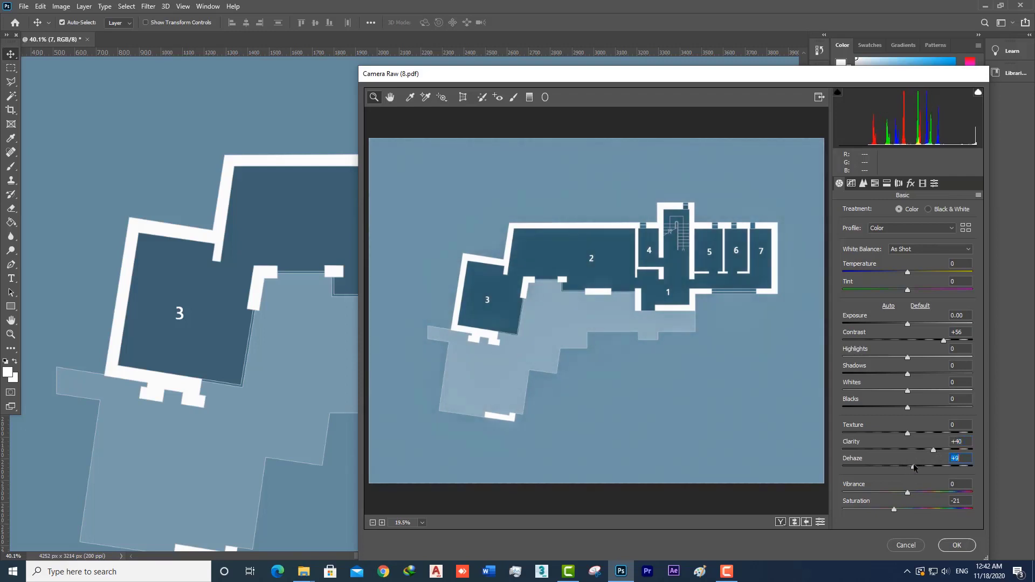
pyautogui.press('Return')
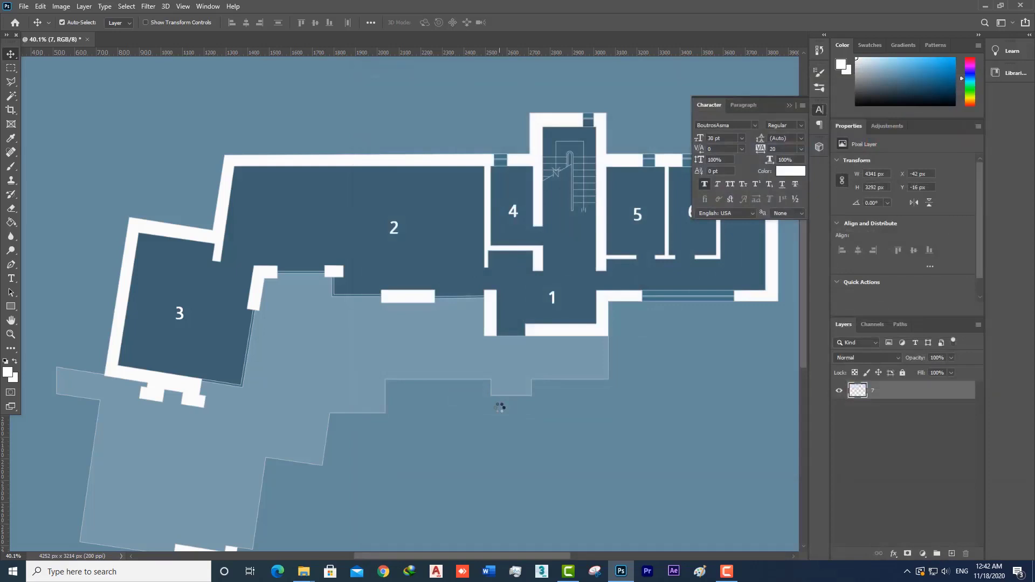
pyautogui.hotkey('ctrl', '0')
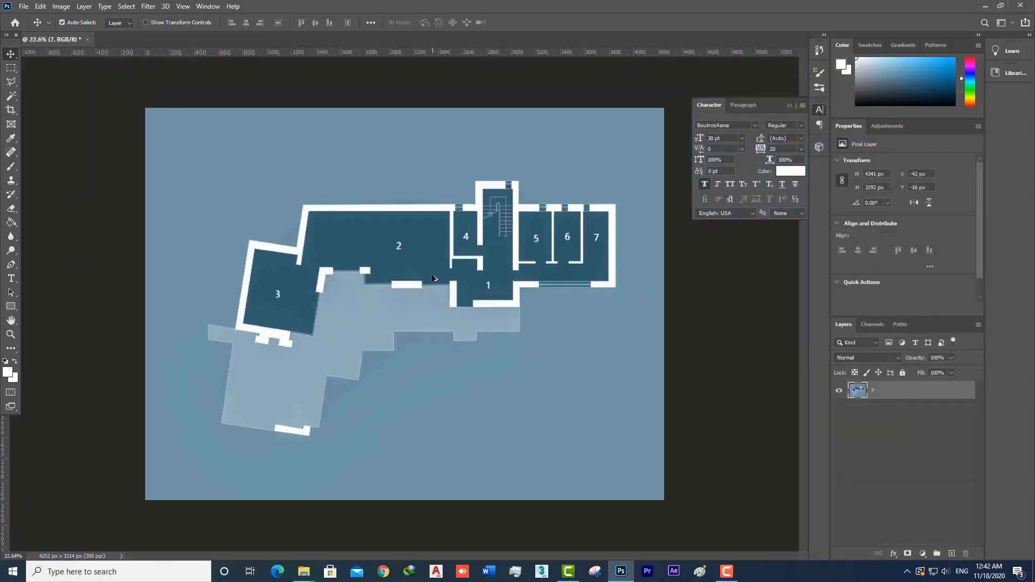
pyautogui.scroll(2, 433, 278)
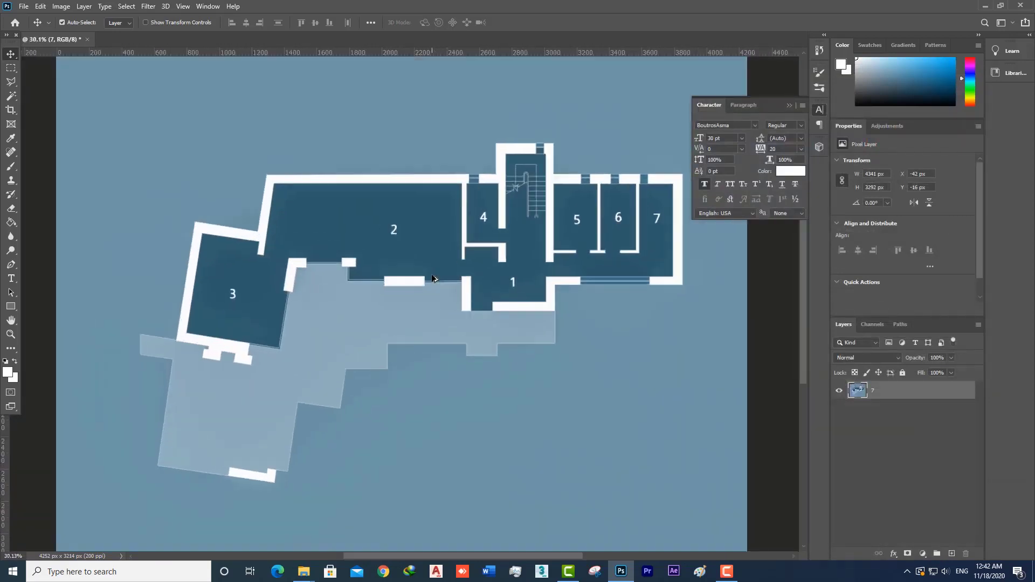